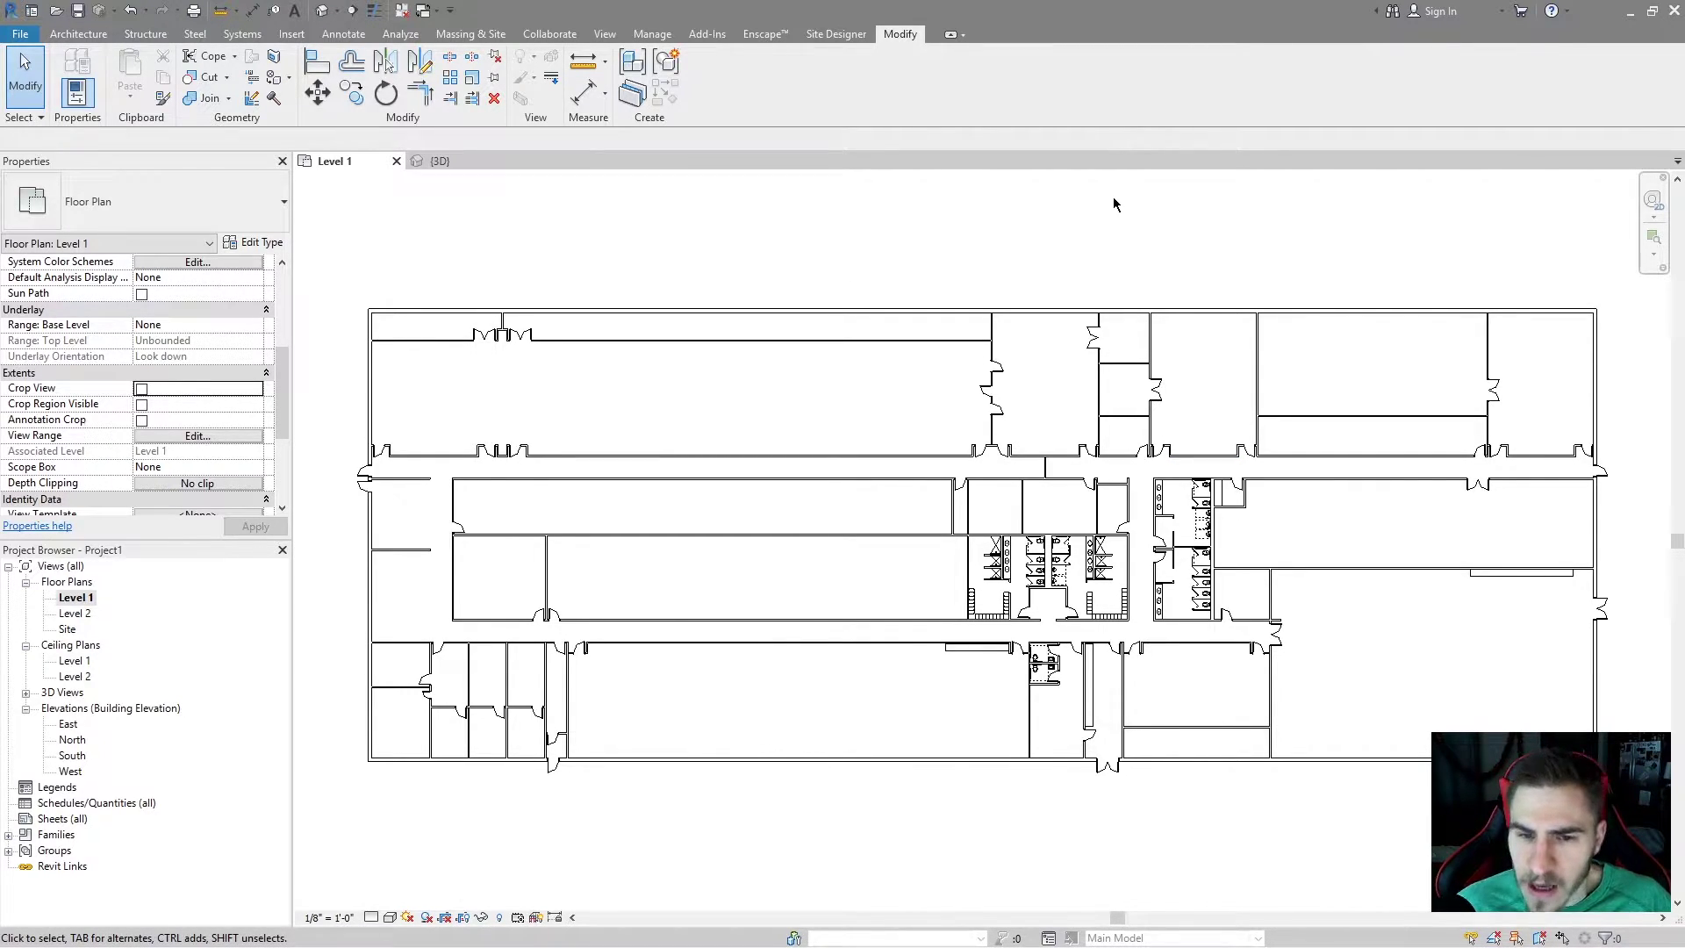
left_click_drag(869, 255, 977, 328)
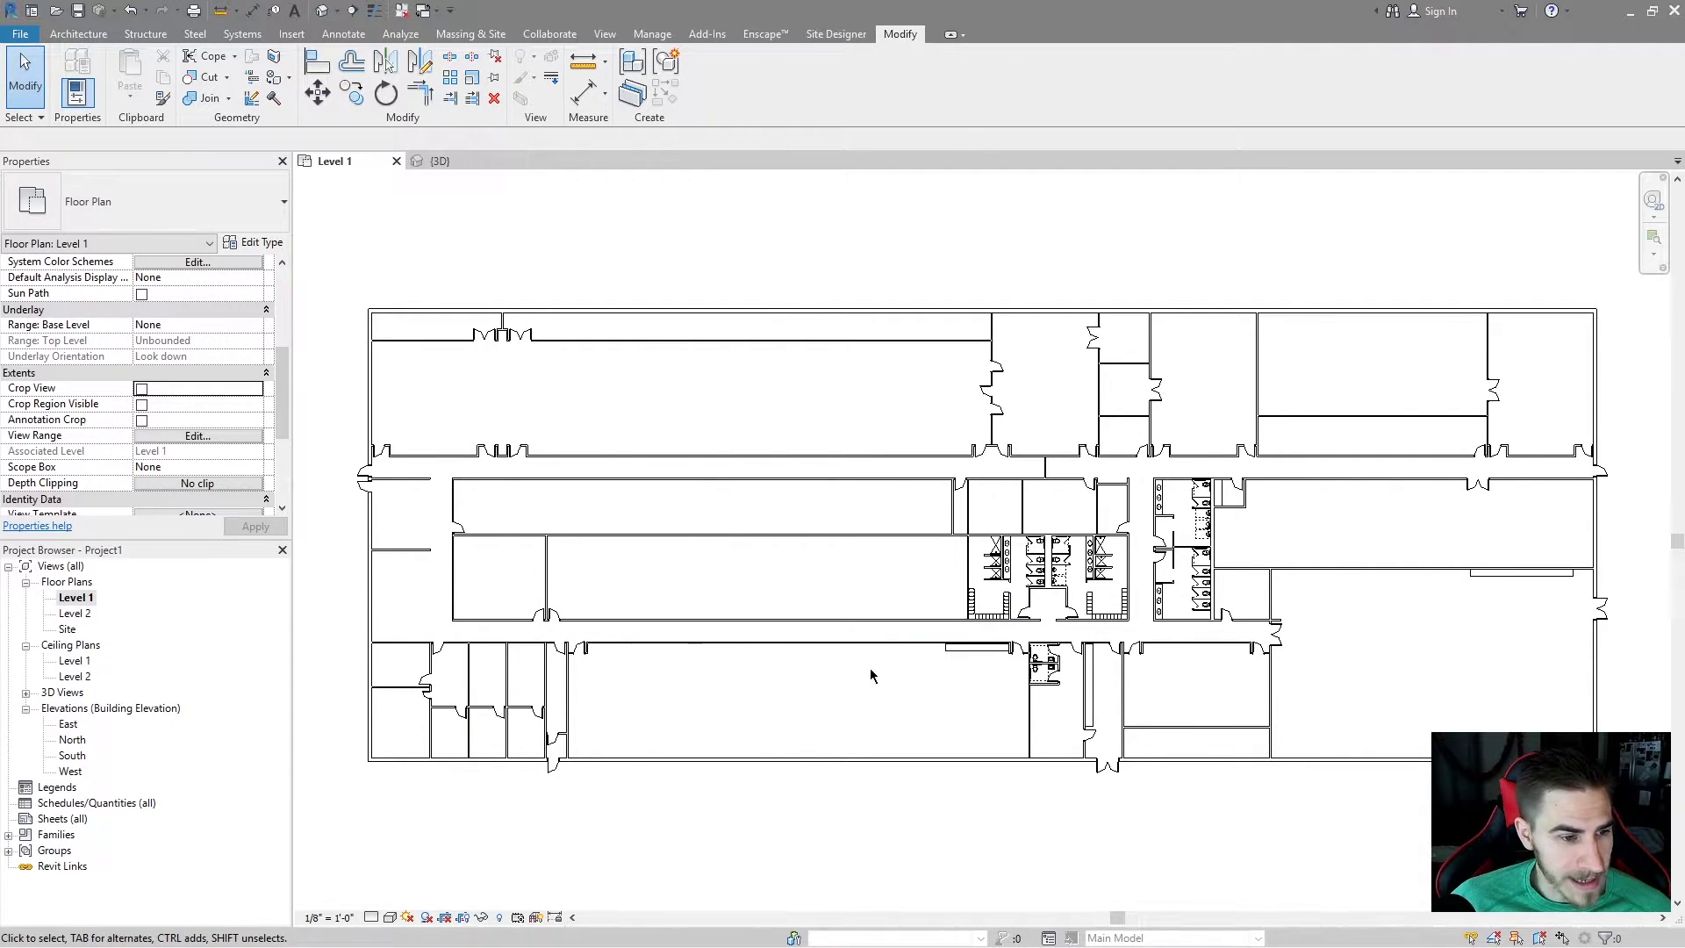
middle_click_drag(824, 549, 805, 541)
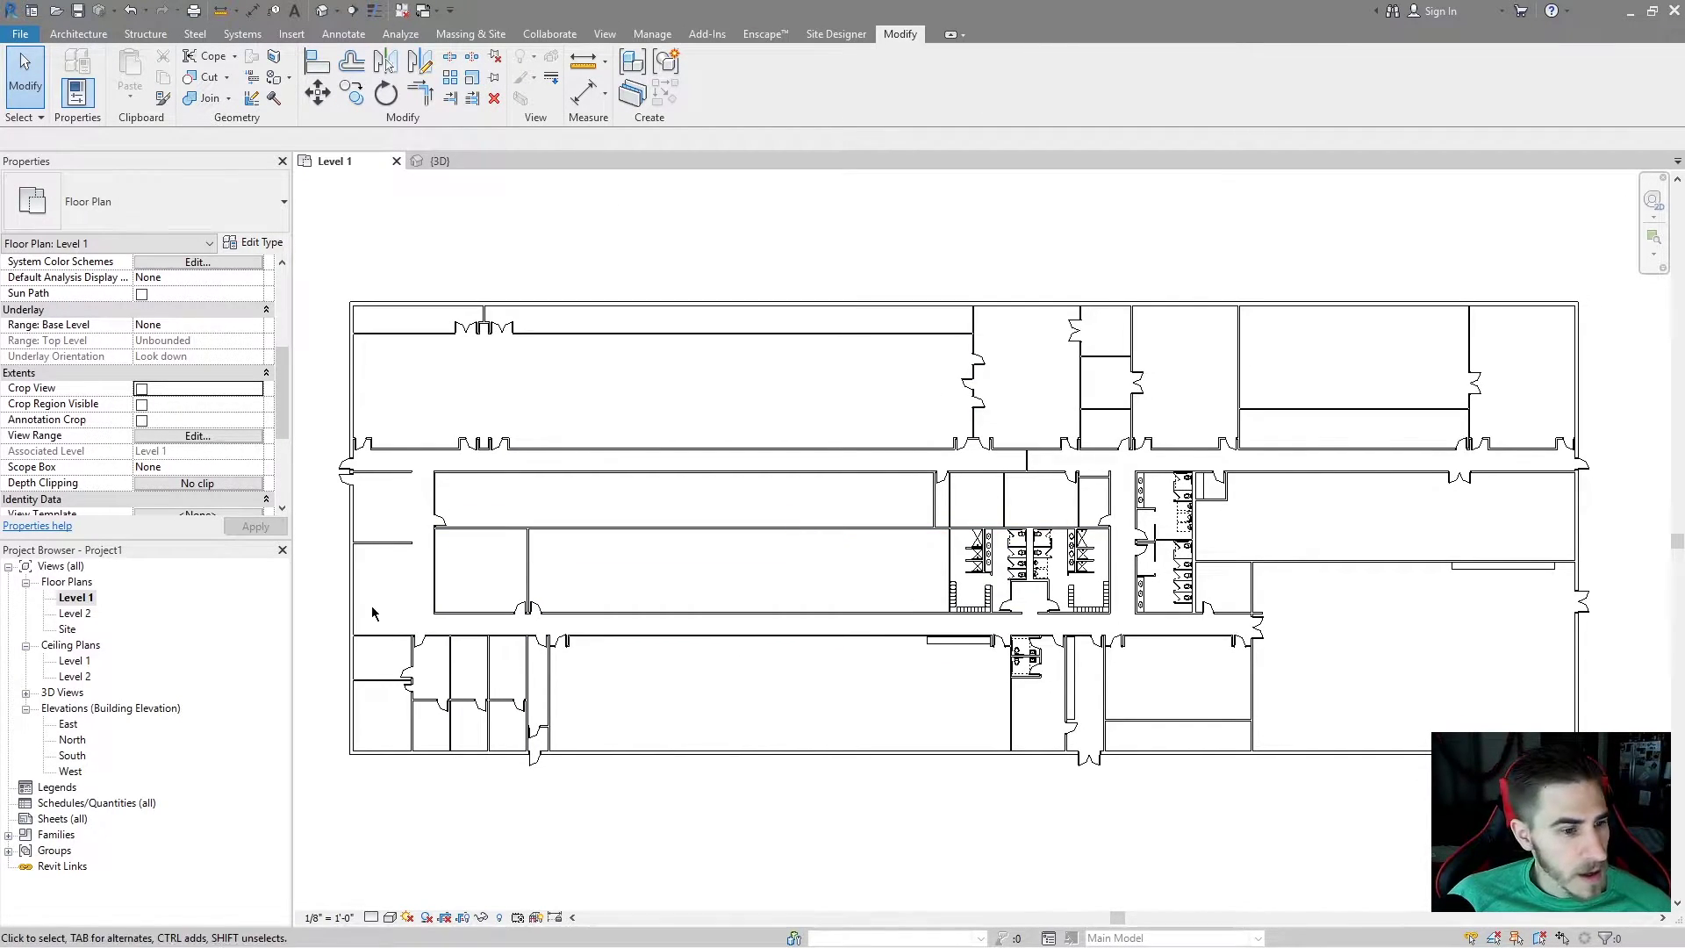
right_click(83, 602)
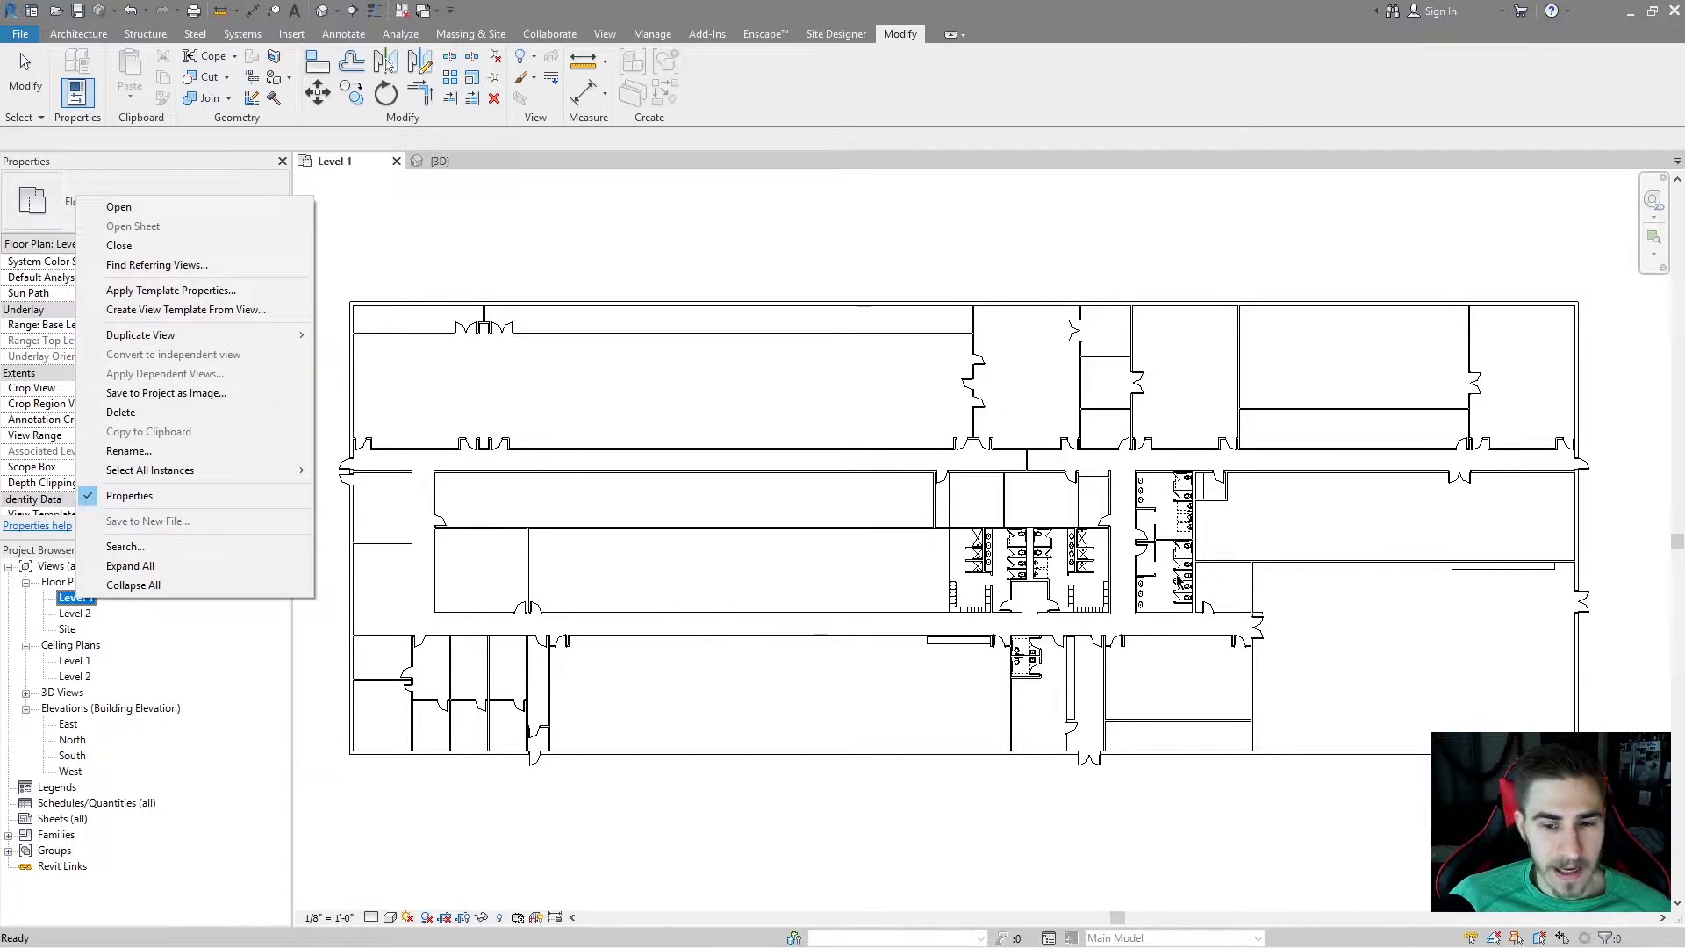
mouse_move(217, 335)
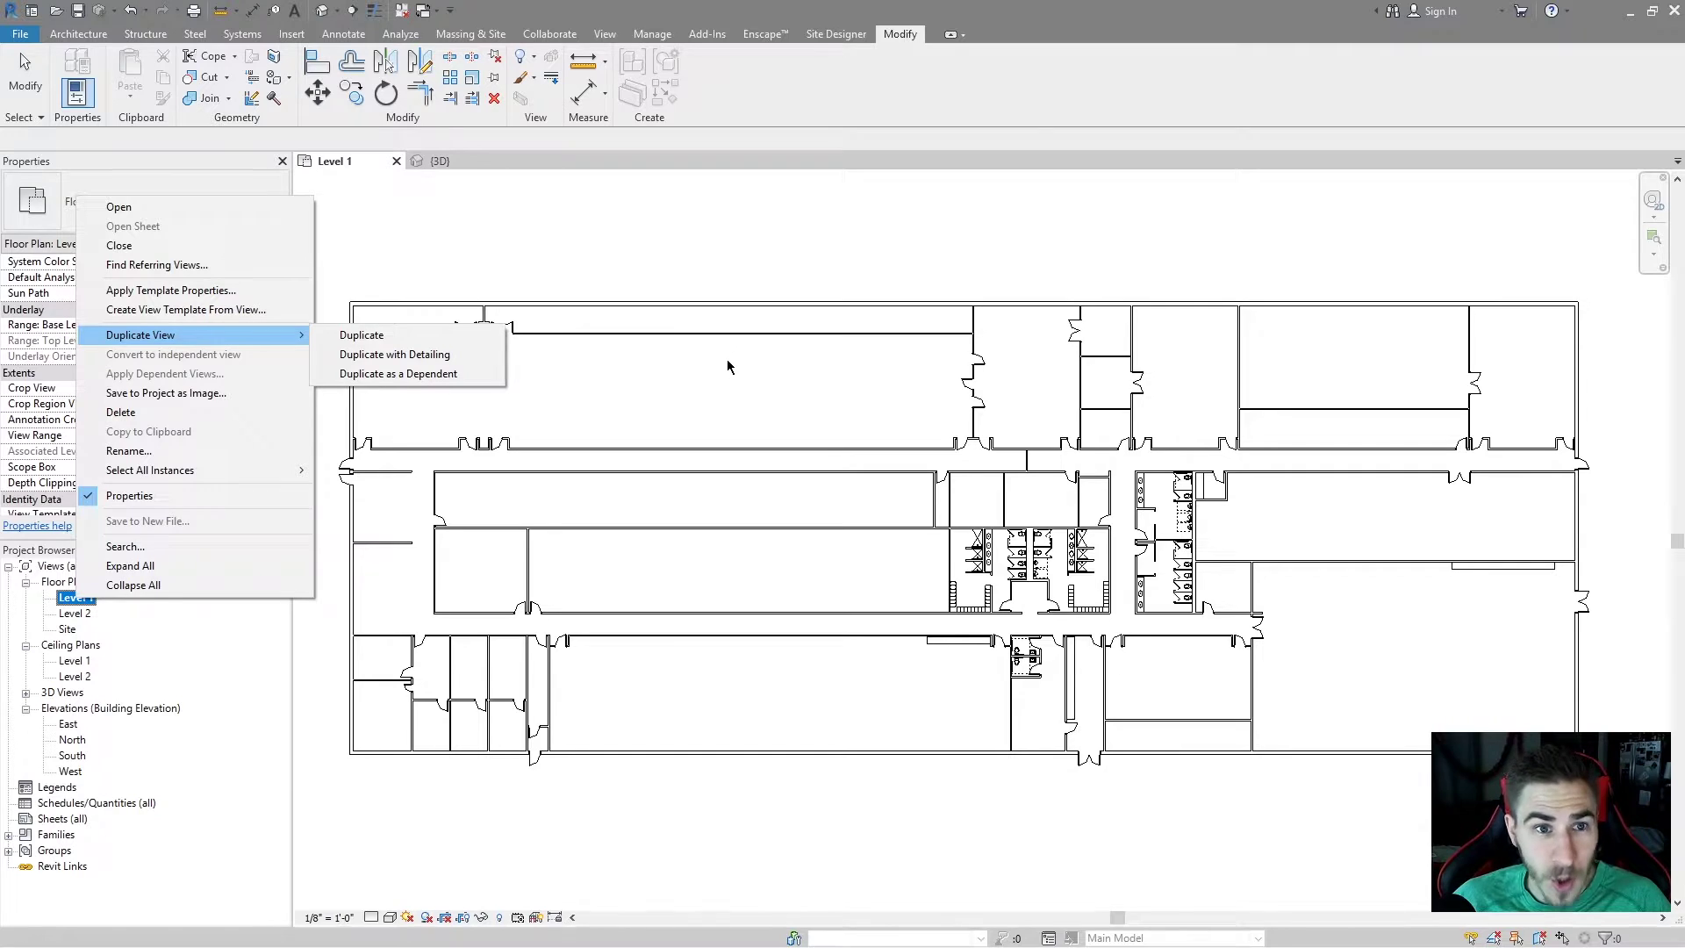
key("Escape")
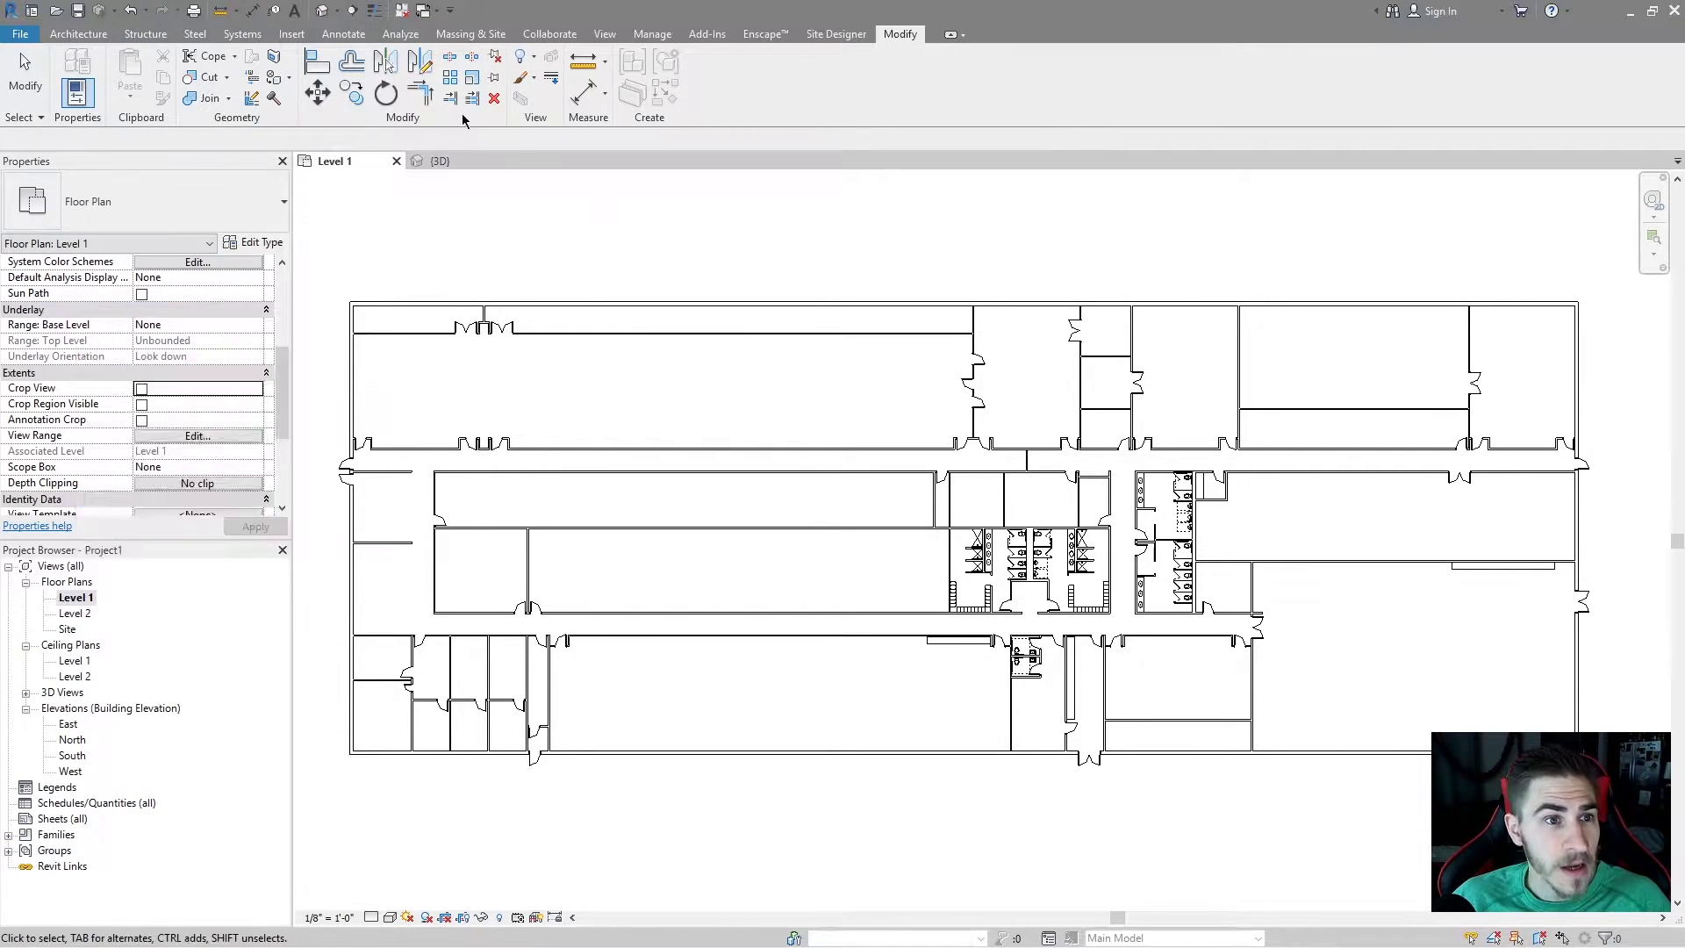
left_click(344, 33)
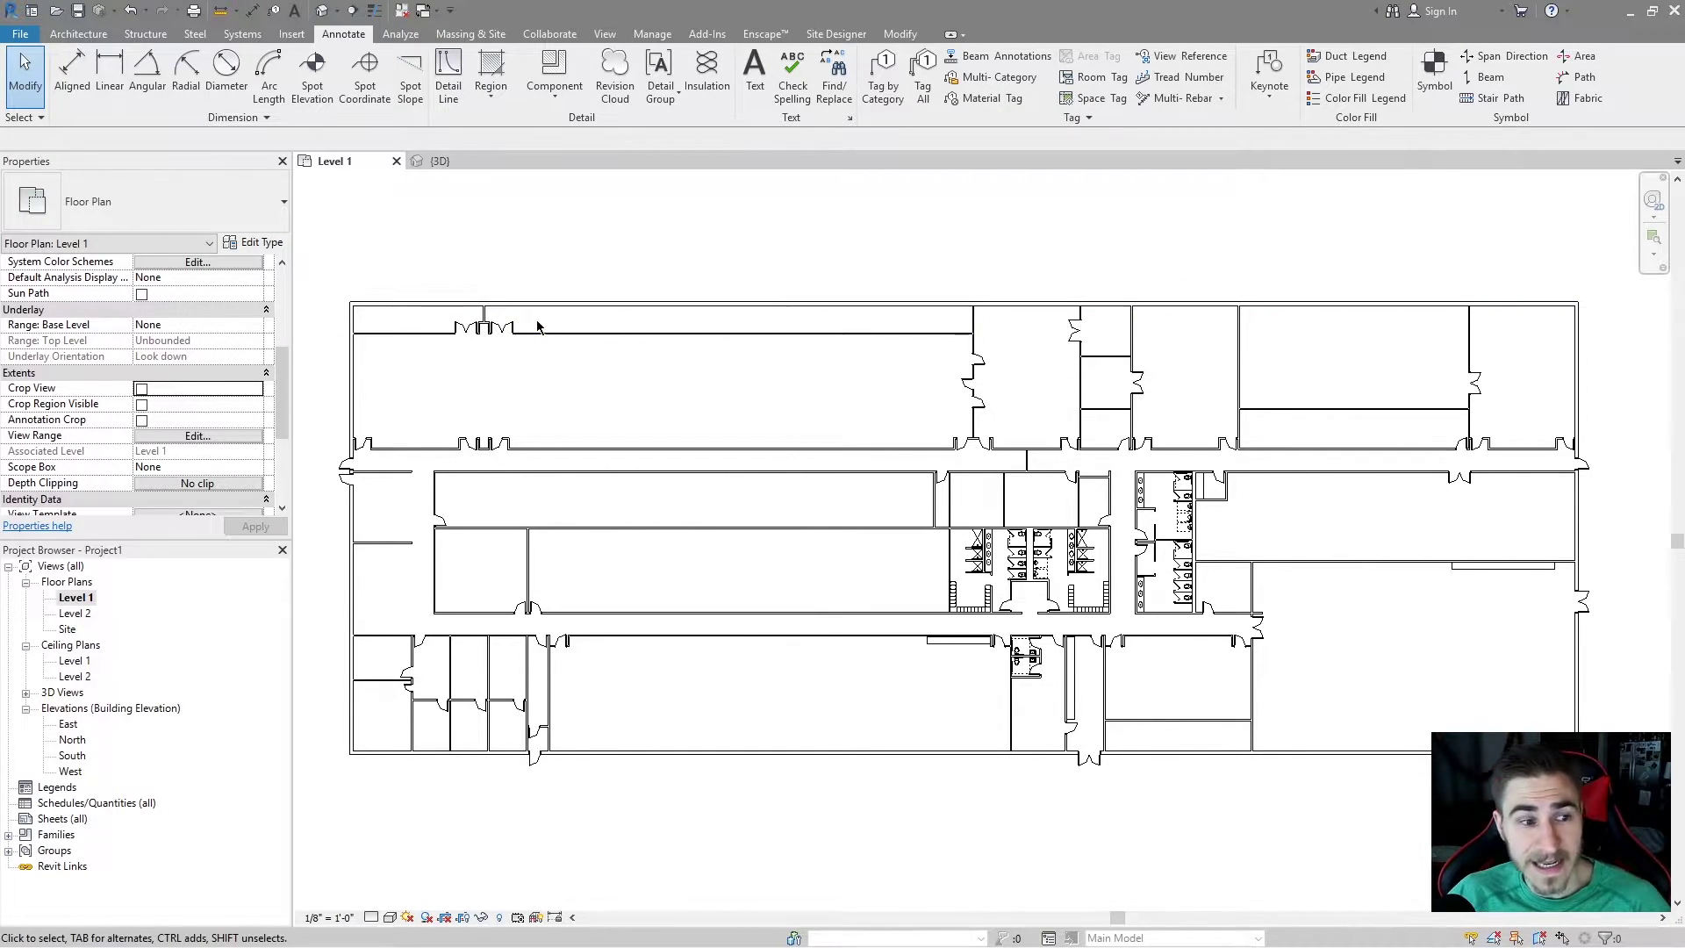
right_click(74, 597)
mouse_move(138, 338)
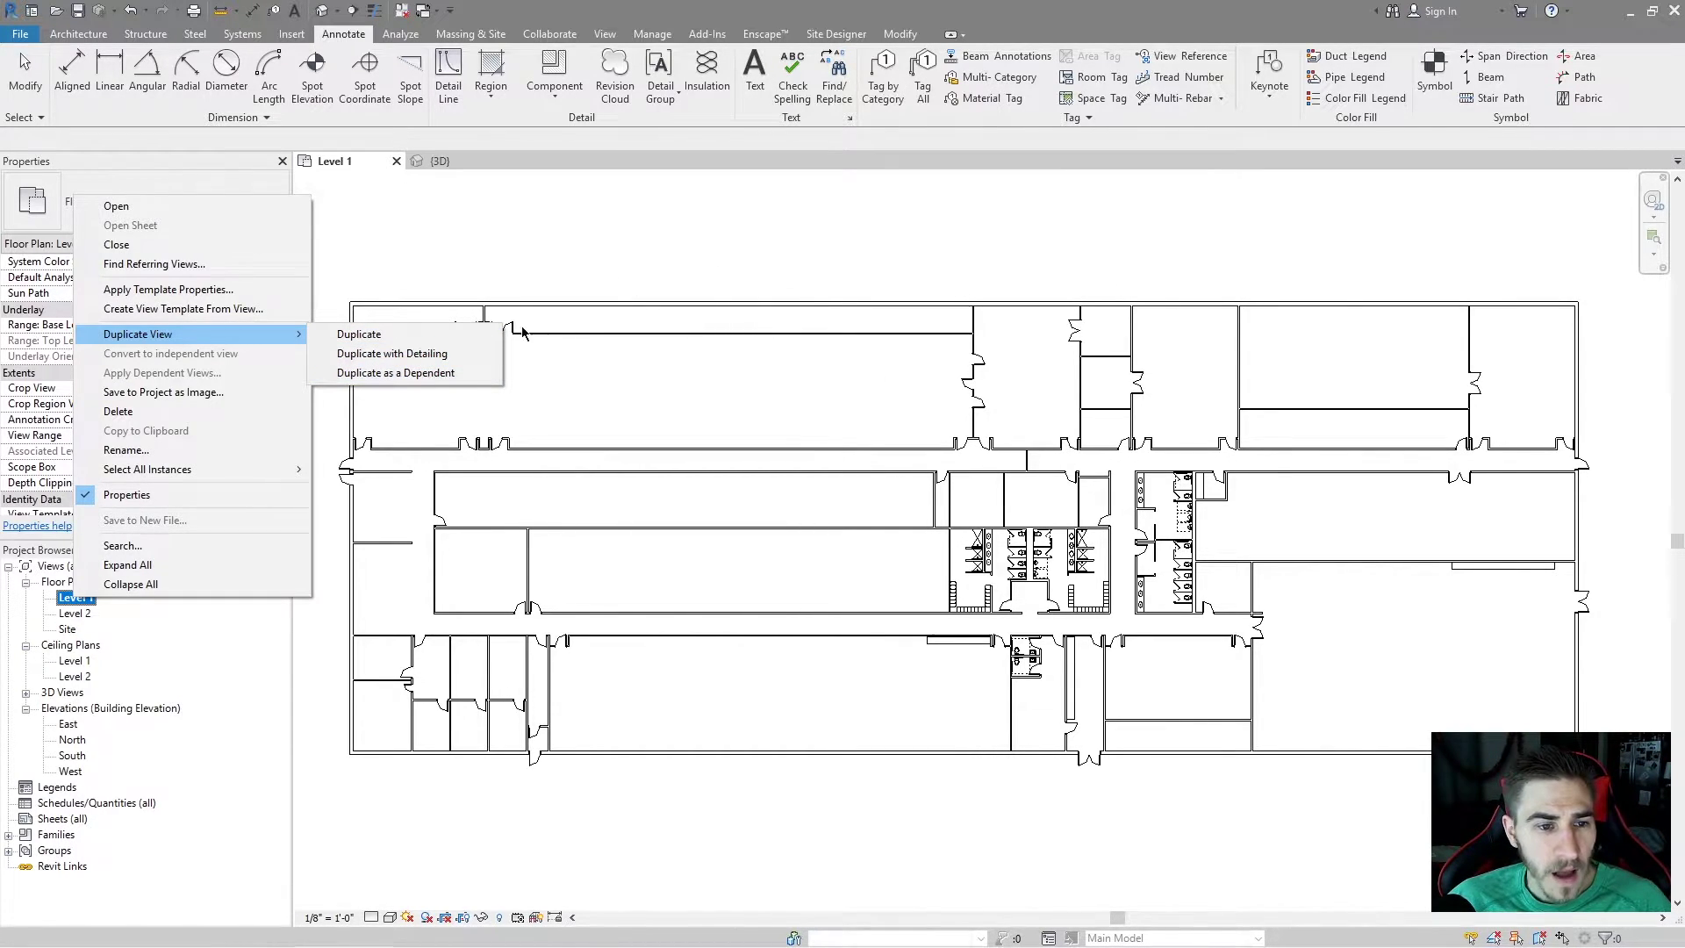
left_click(752, 263)
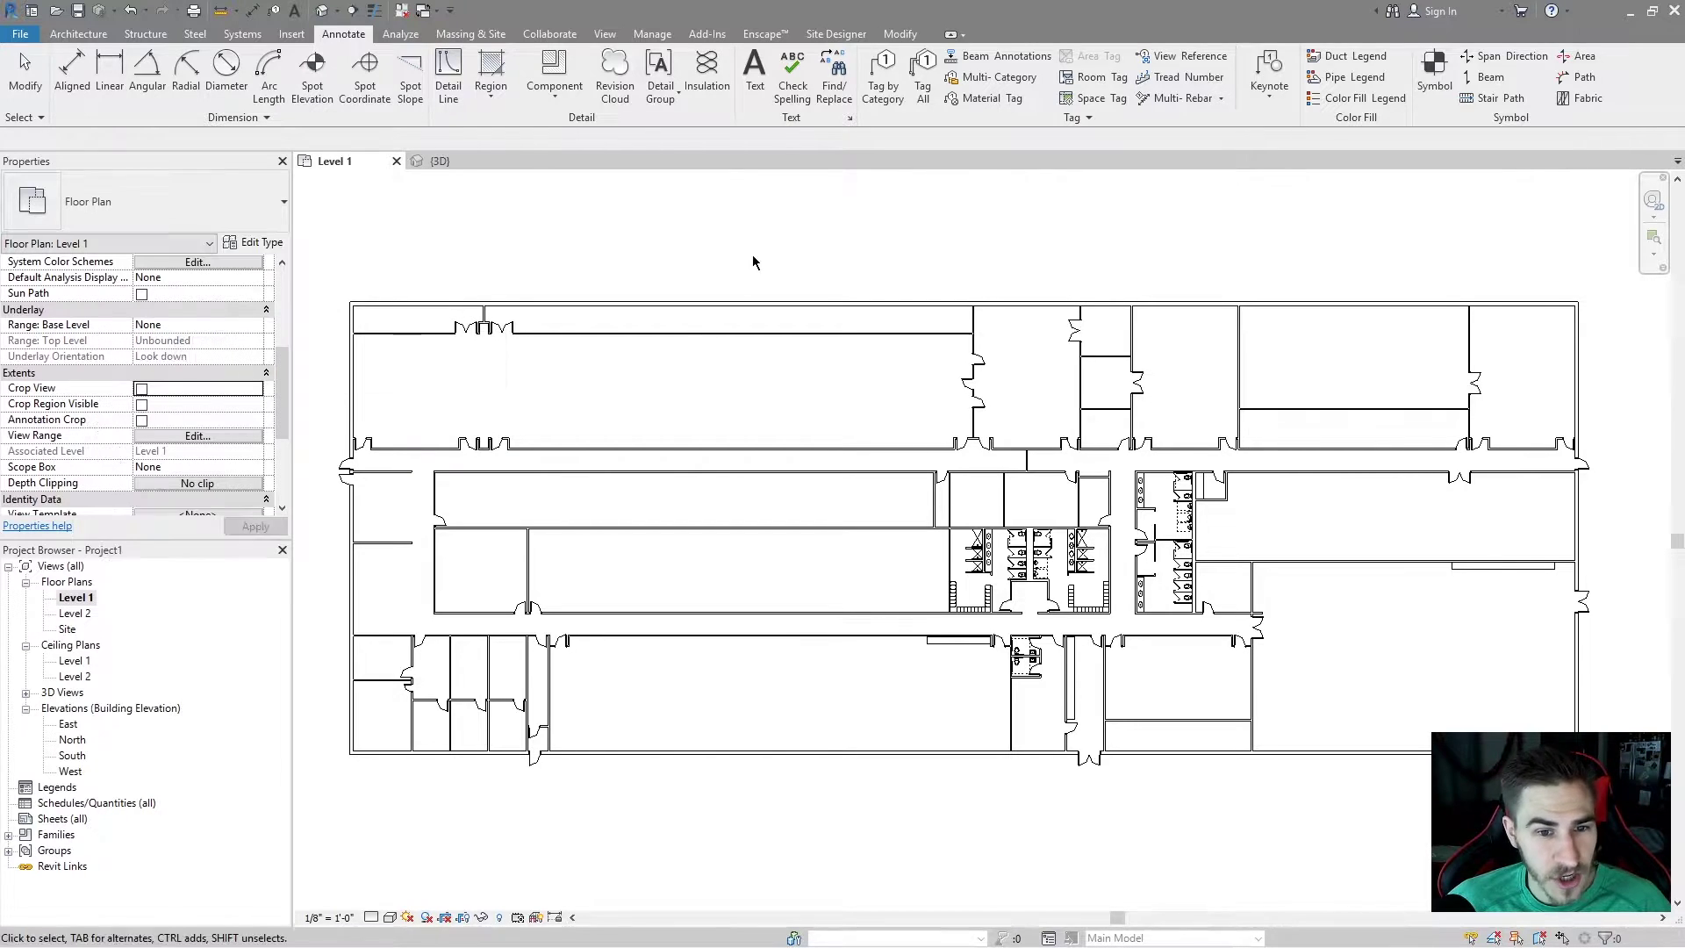
Step: Draw a six-segment zigzag chain of Thin Lines detail lines across the whole Level 1 floor plan
key("d")
key("l")
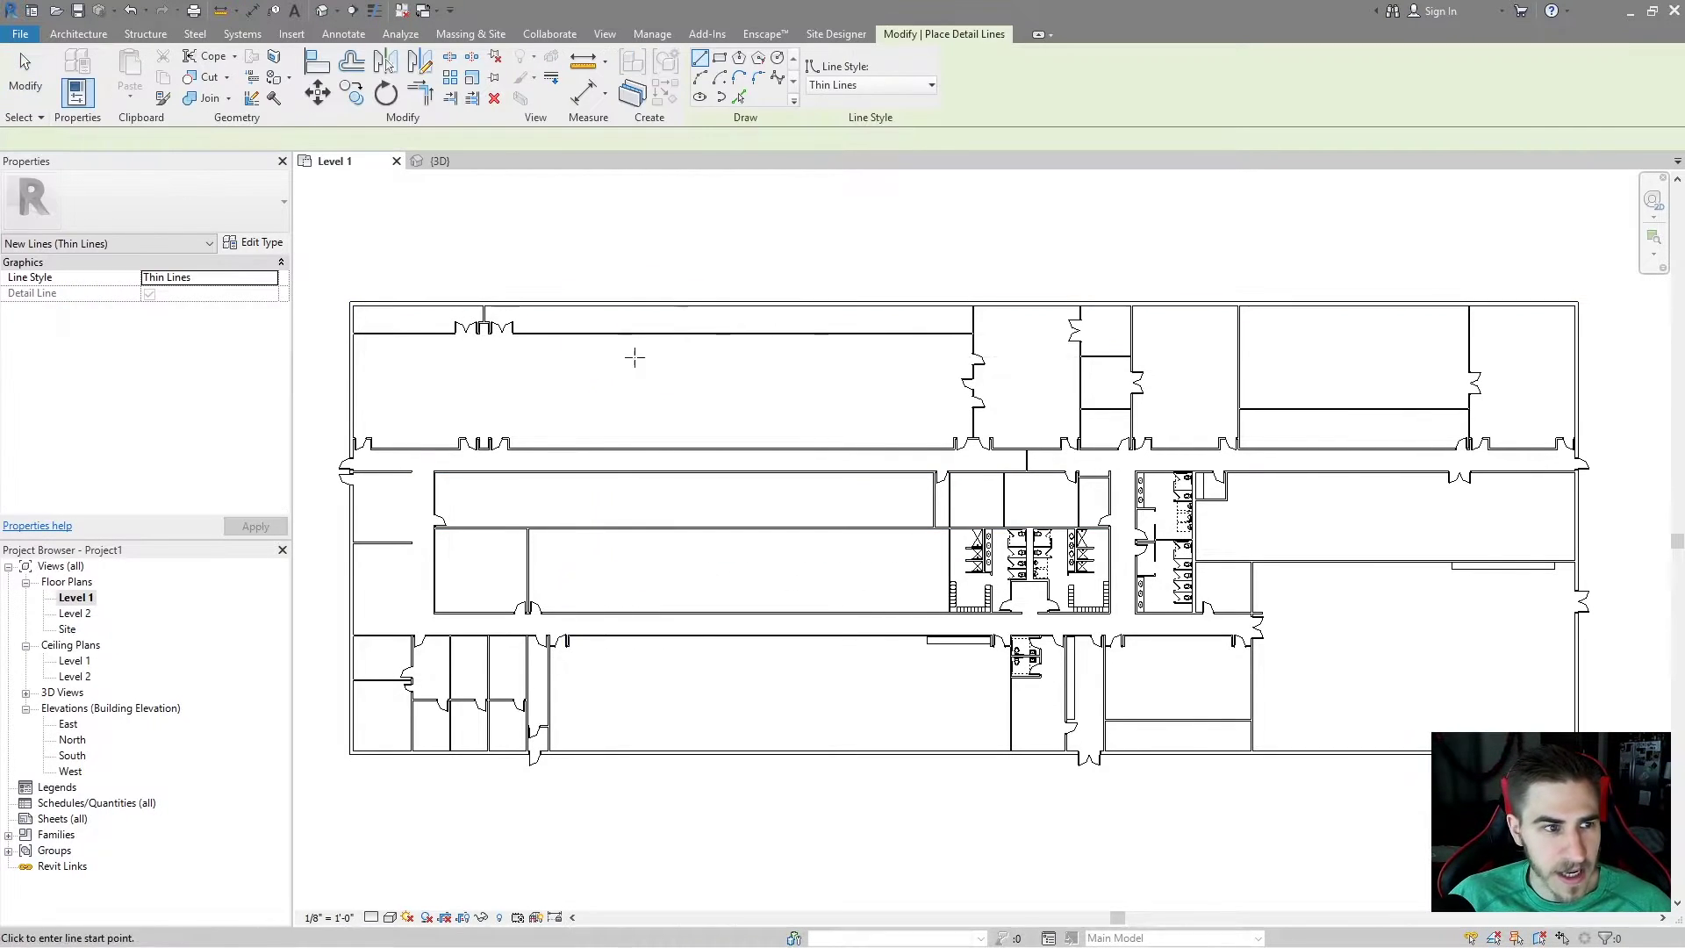
left_click(392, 588)
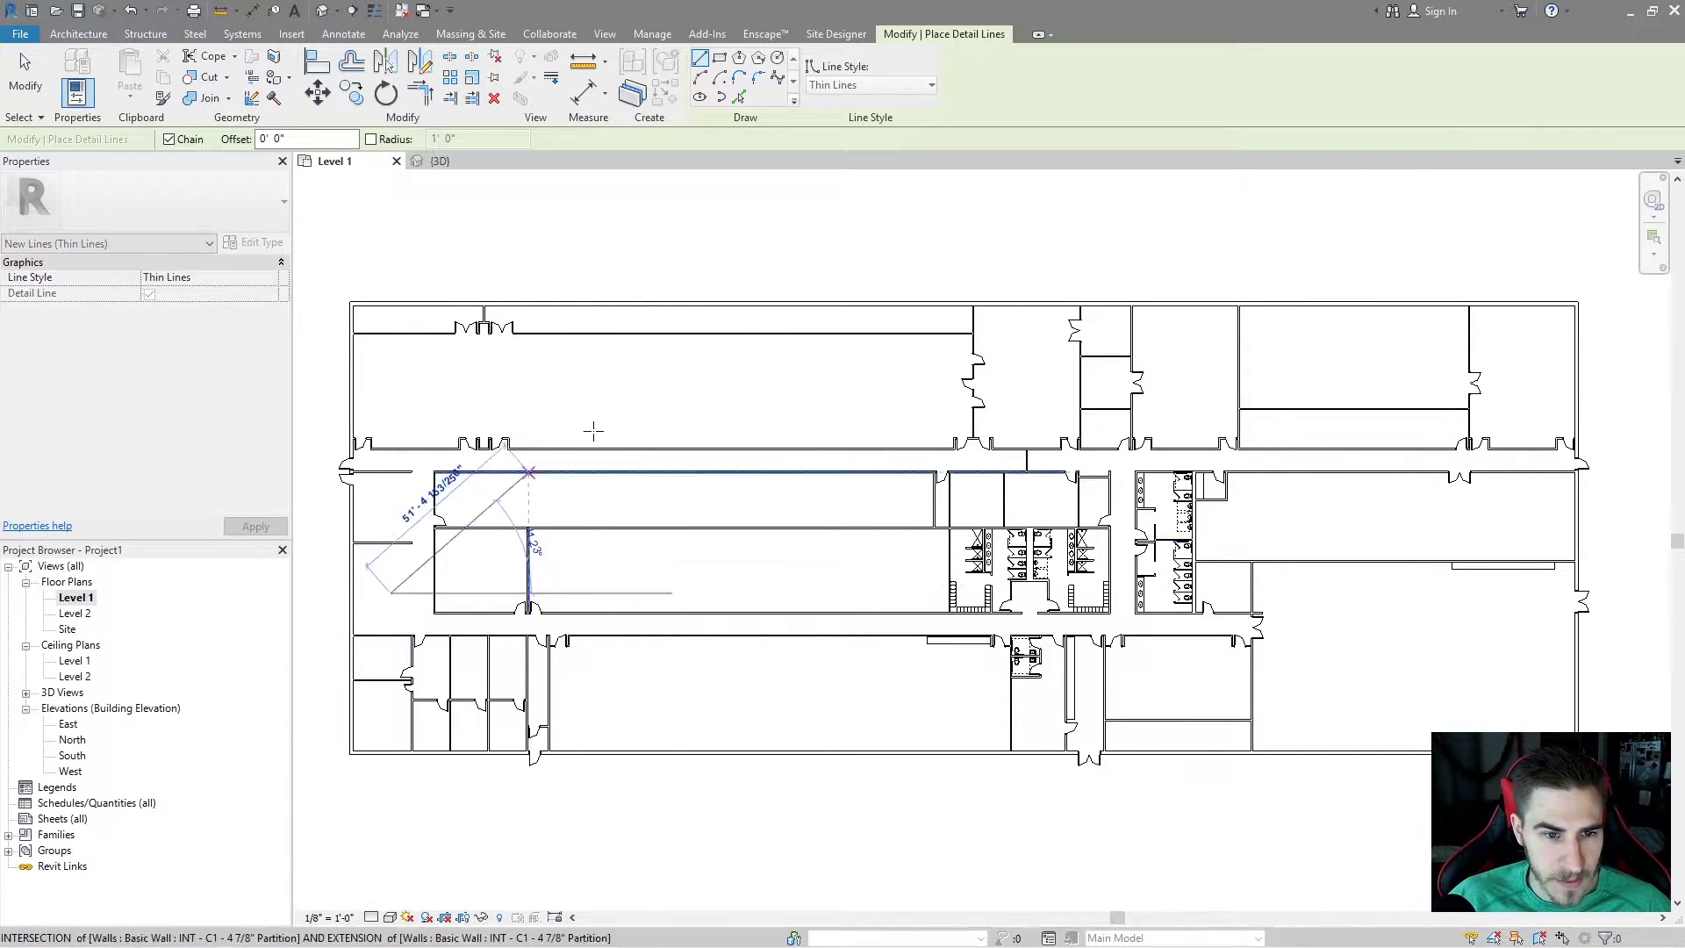
left_click(654, 380)
left_click(656, 698)
left_click(1038, 366)
left_click(1151, 693)
left_click(1388, 382)
left_click(1489, 677)
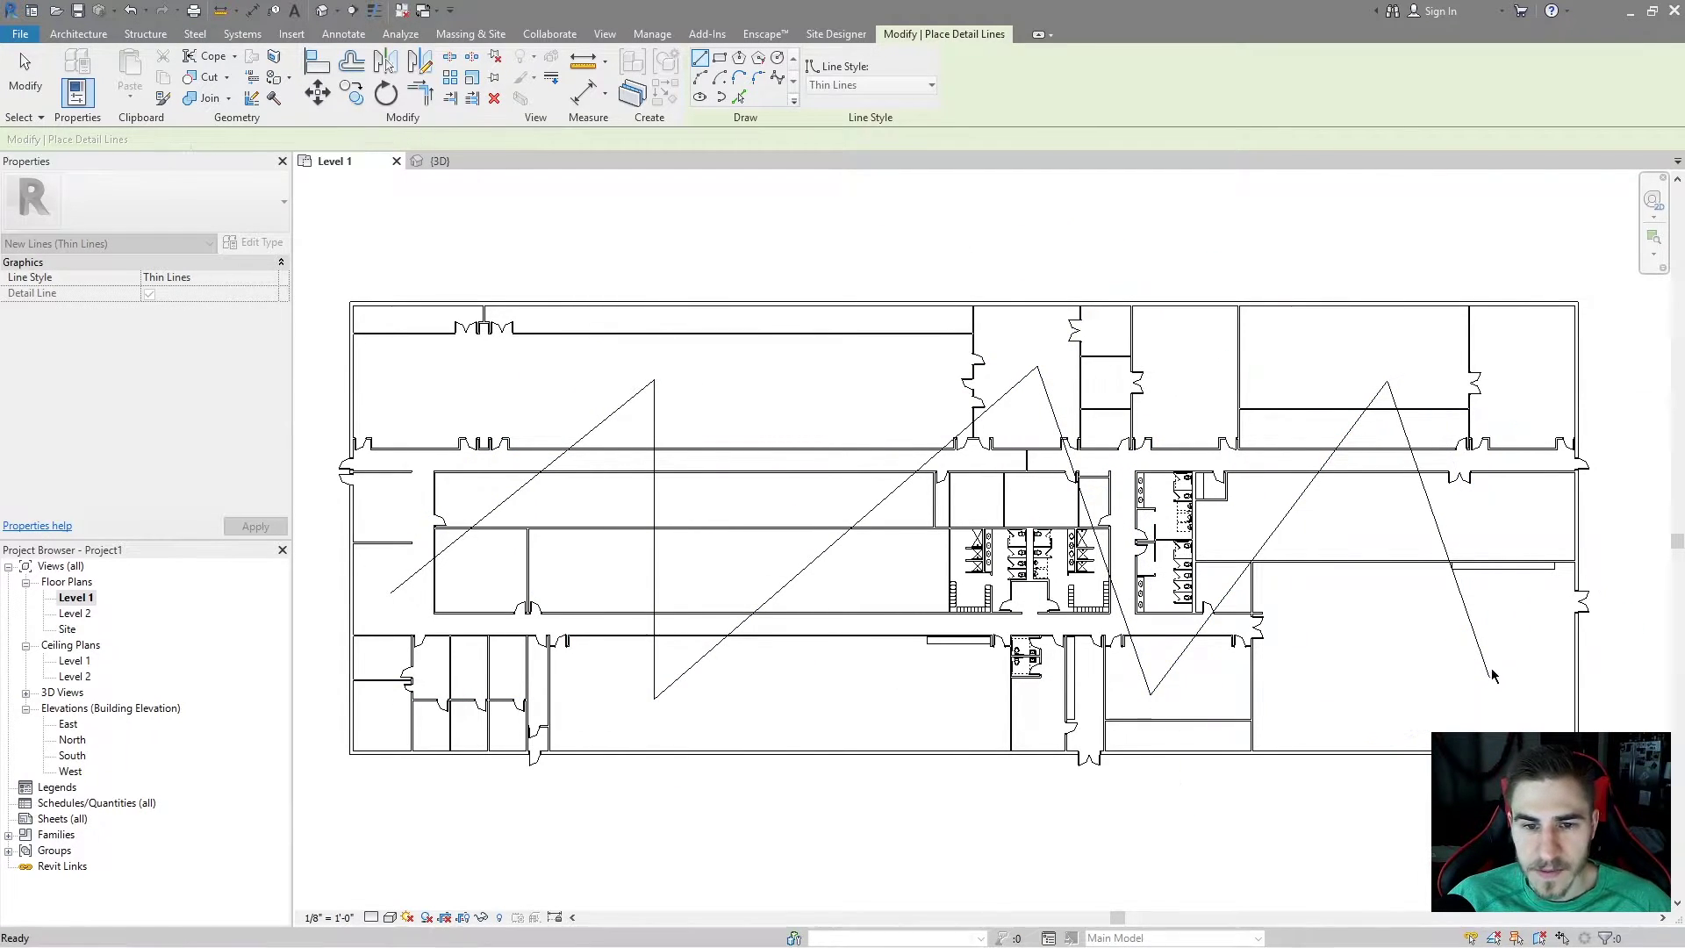
key("Escape")
key("Escape")
Step: Change the line style of the whole zigzag chain of detail lines
left_click(880, 505)
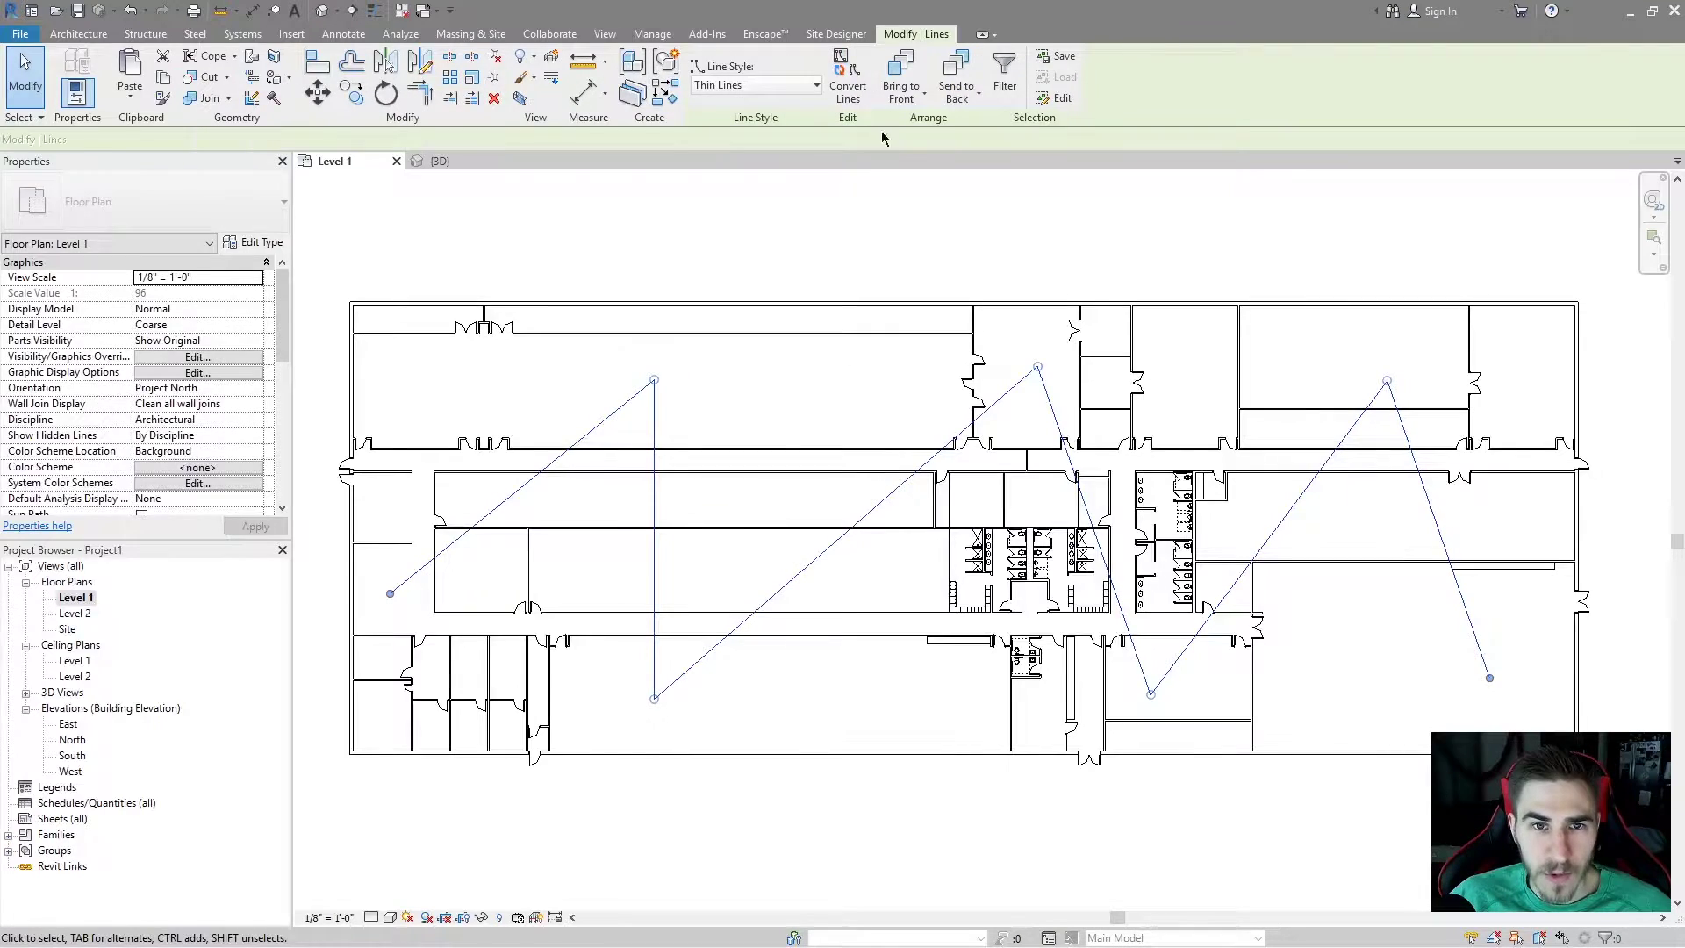
left_click(782, 85)
left_click(746, 281)
key("Escape")
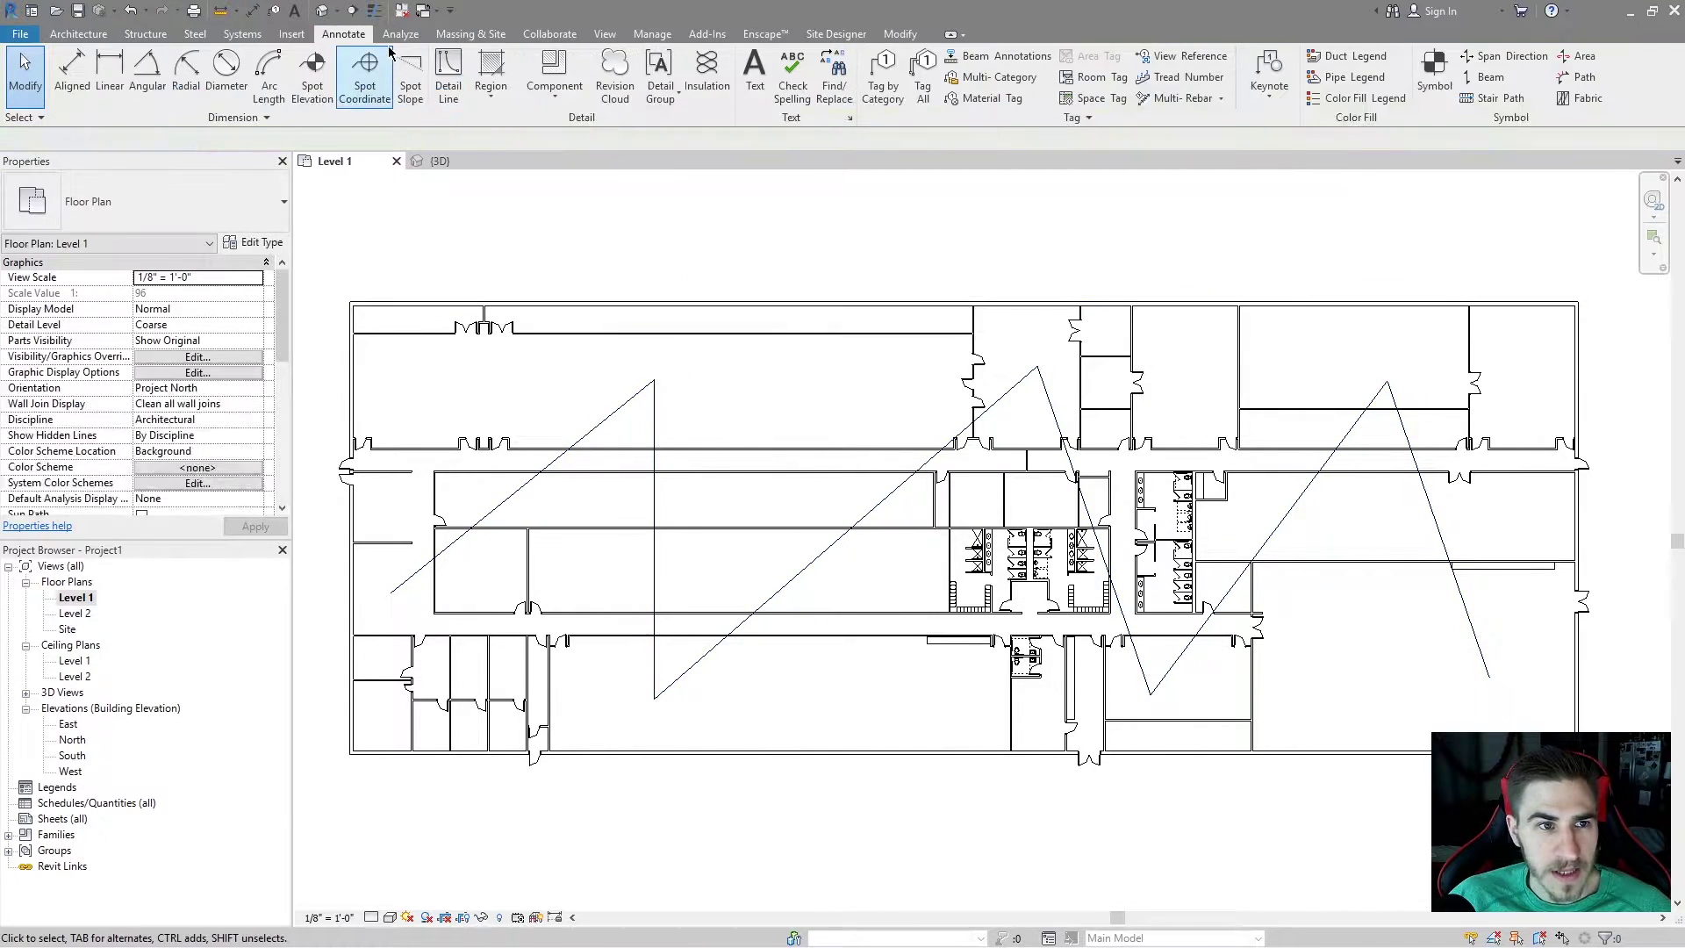
Step: Duplicate the Level 1 floor plan view without its detailing
scroll(650, 442, "up", 3)
scroll(653, 436, "down", 3)
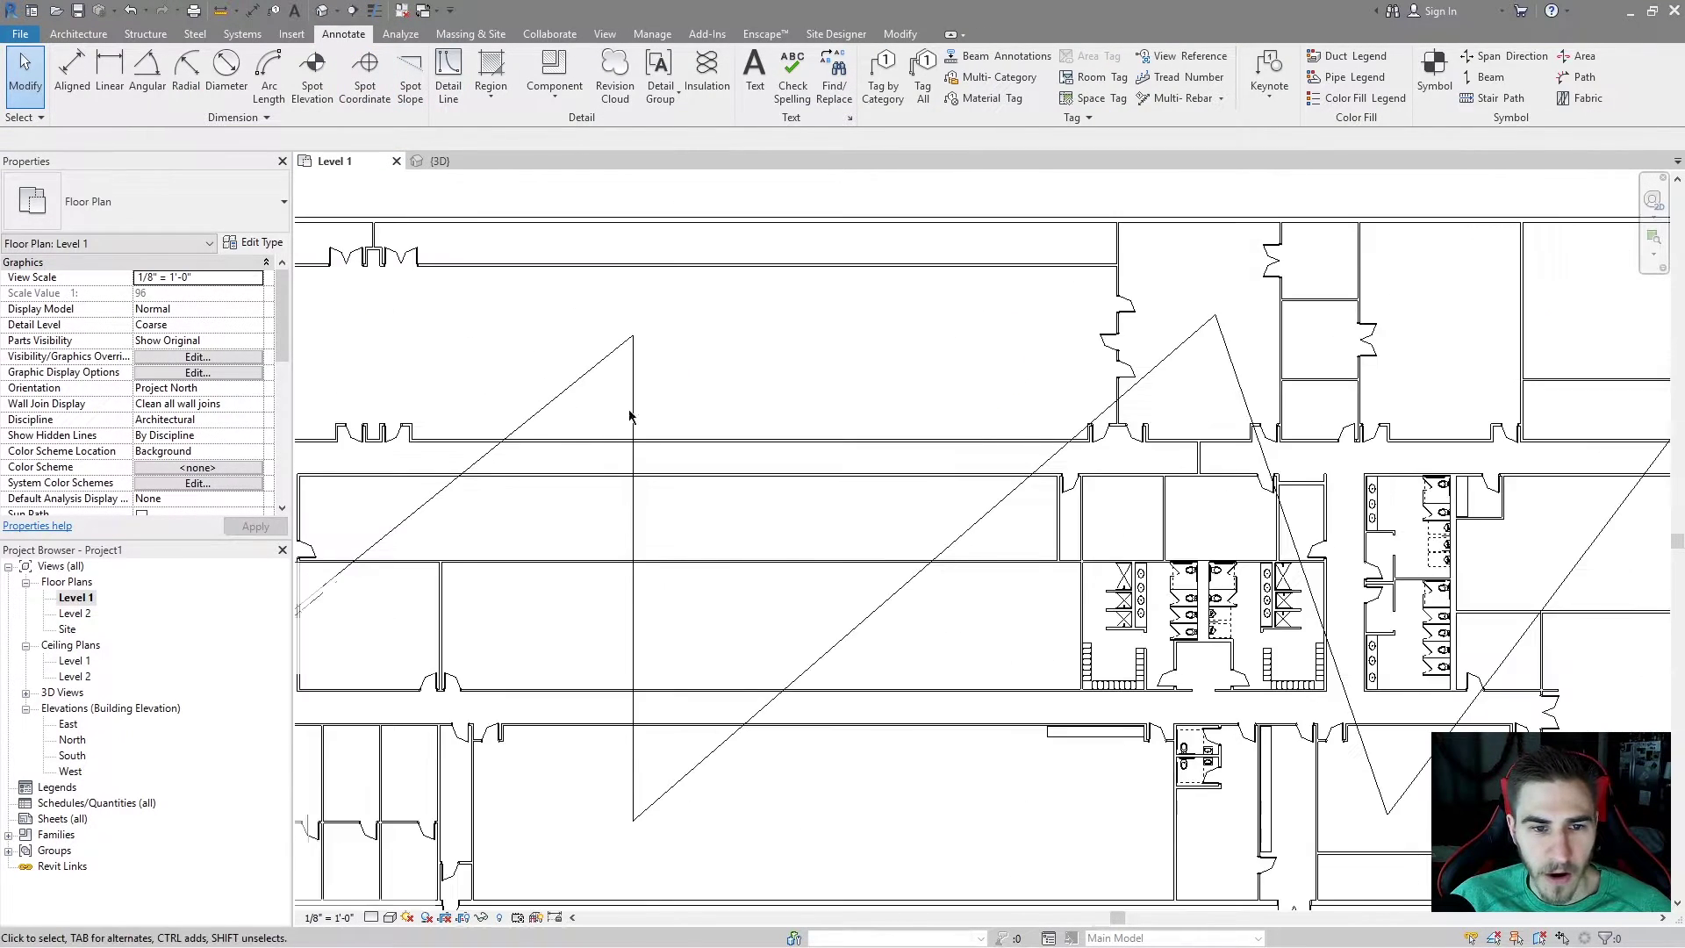
scroll(755, 445, "up", 2)
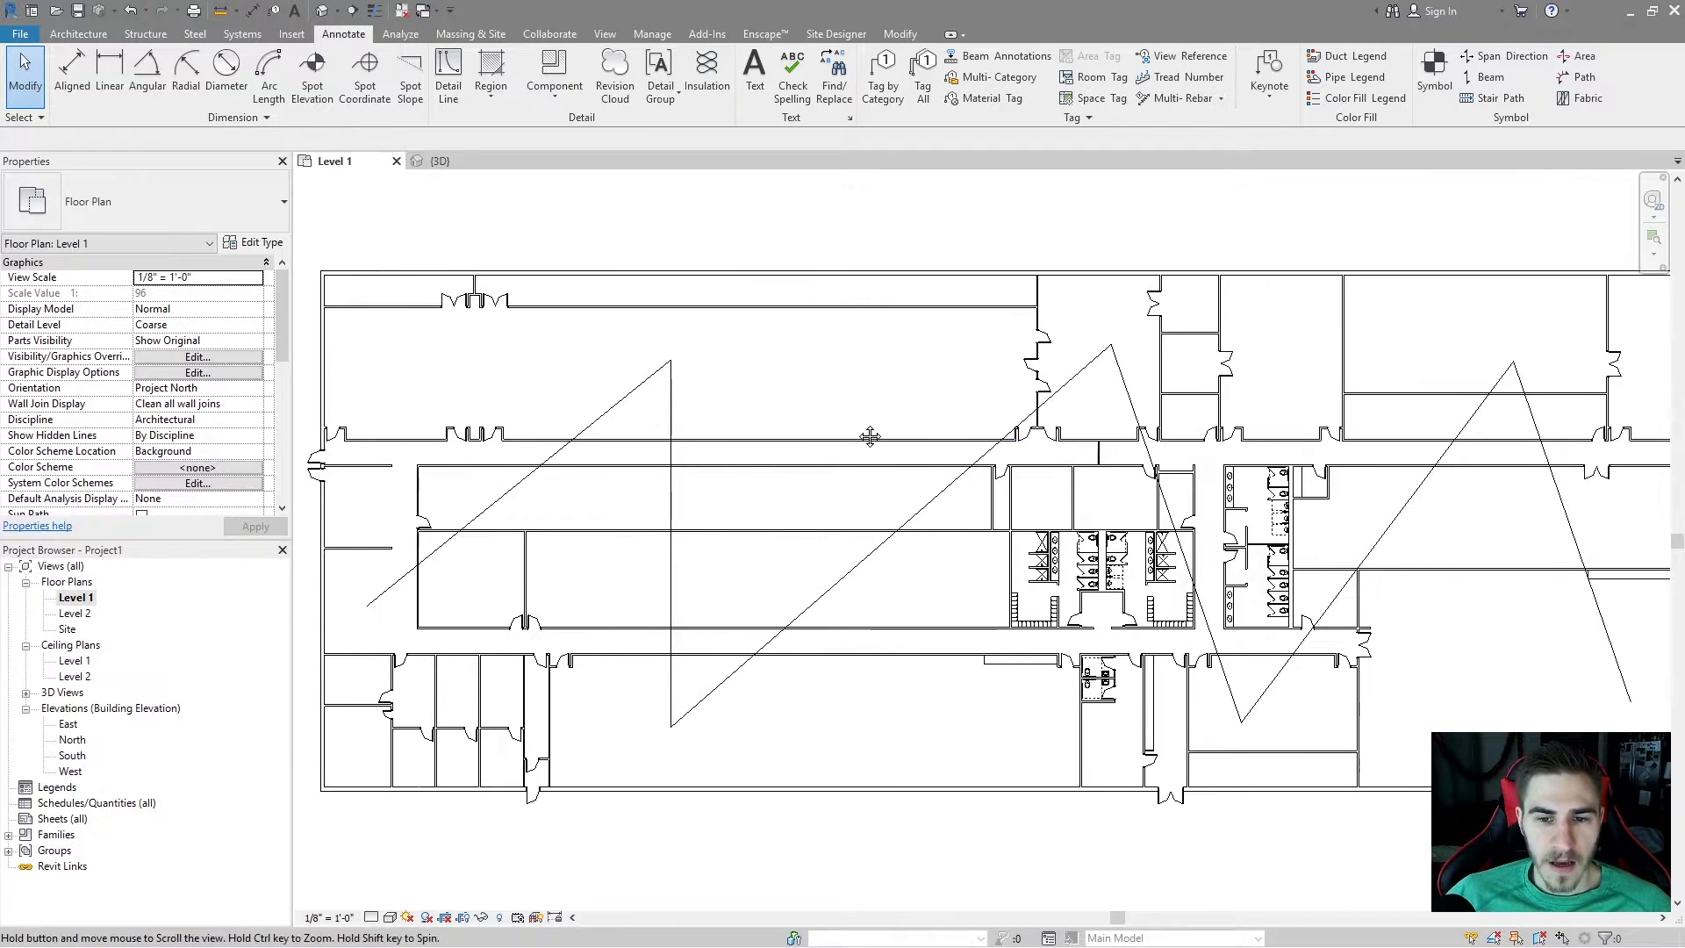
scroll(856, 418, "down", 1)
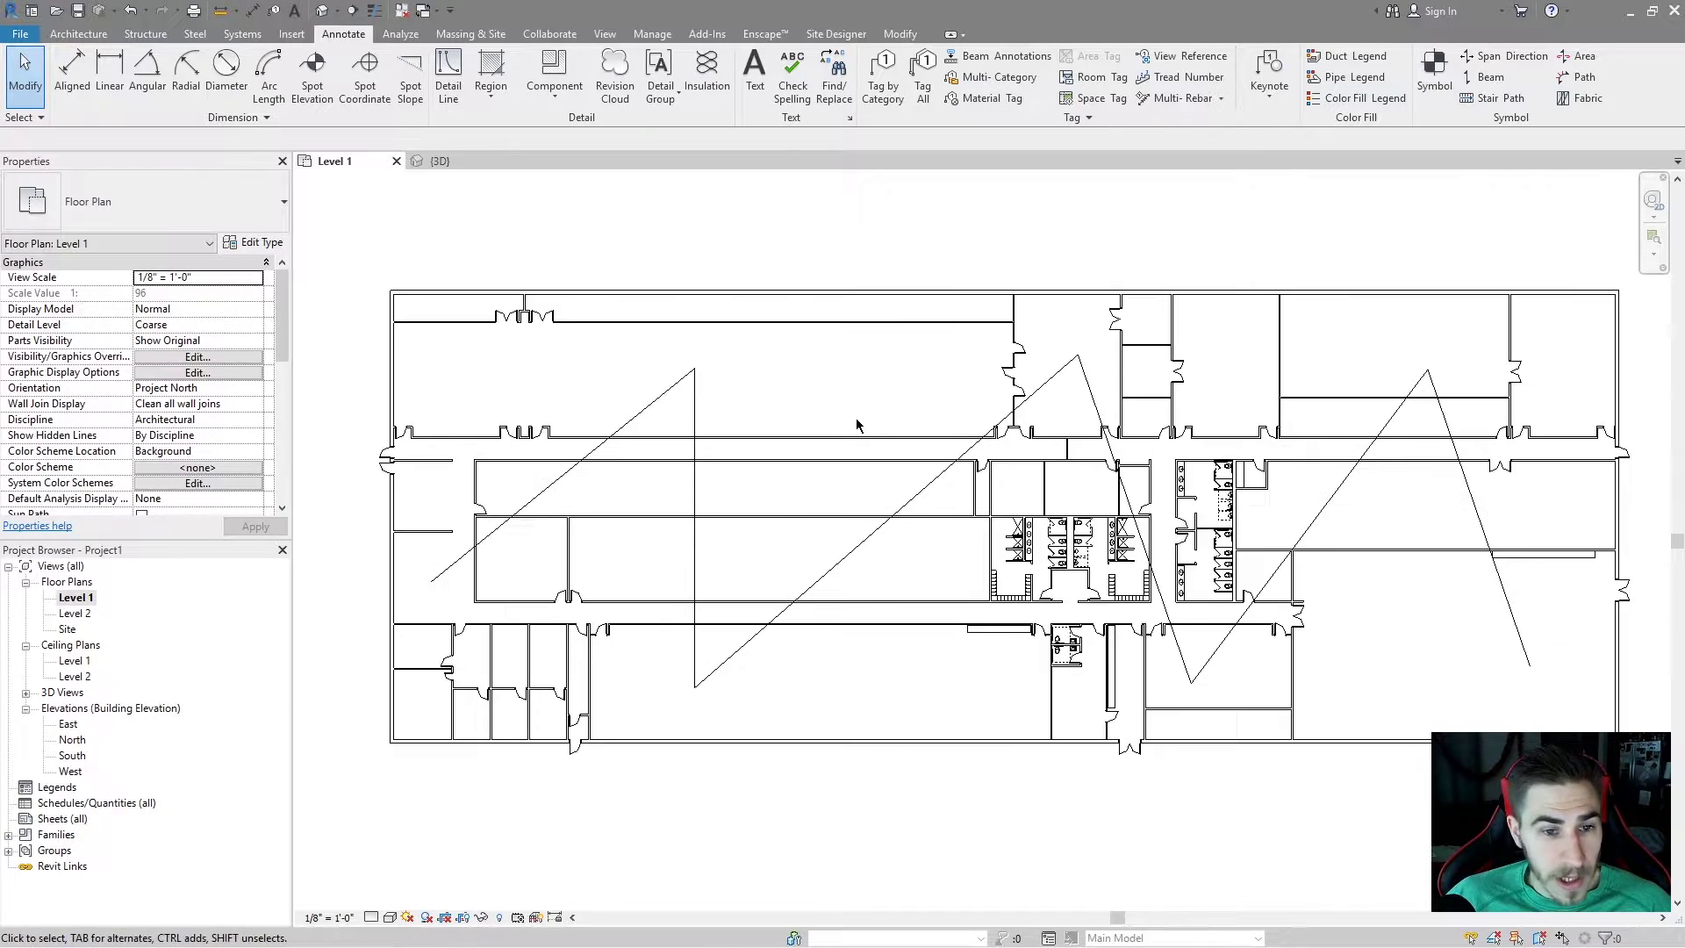
right_click(84, 597)
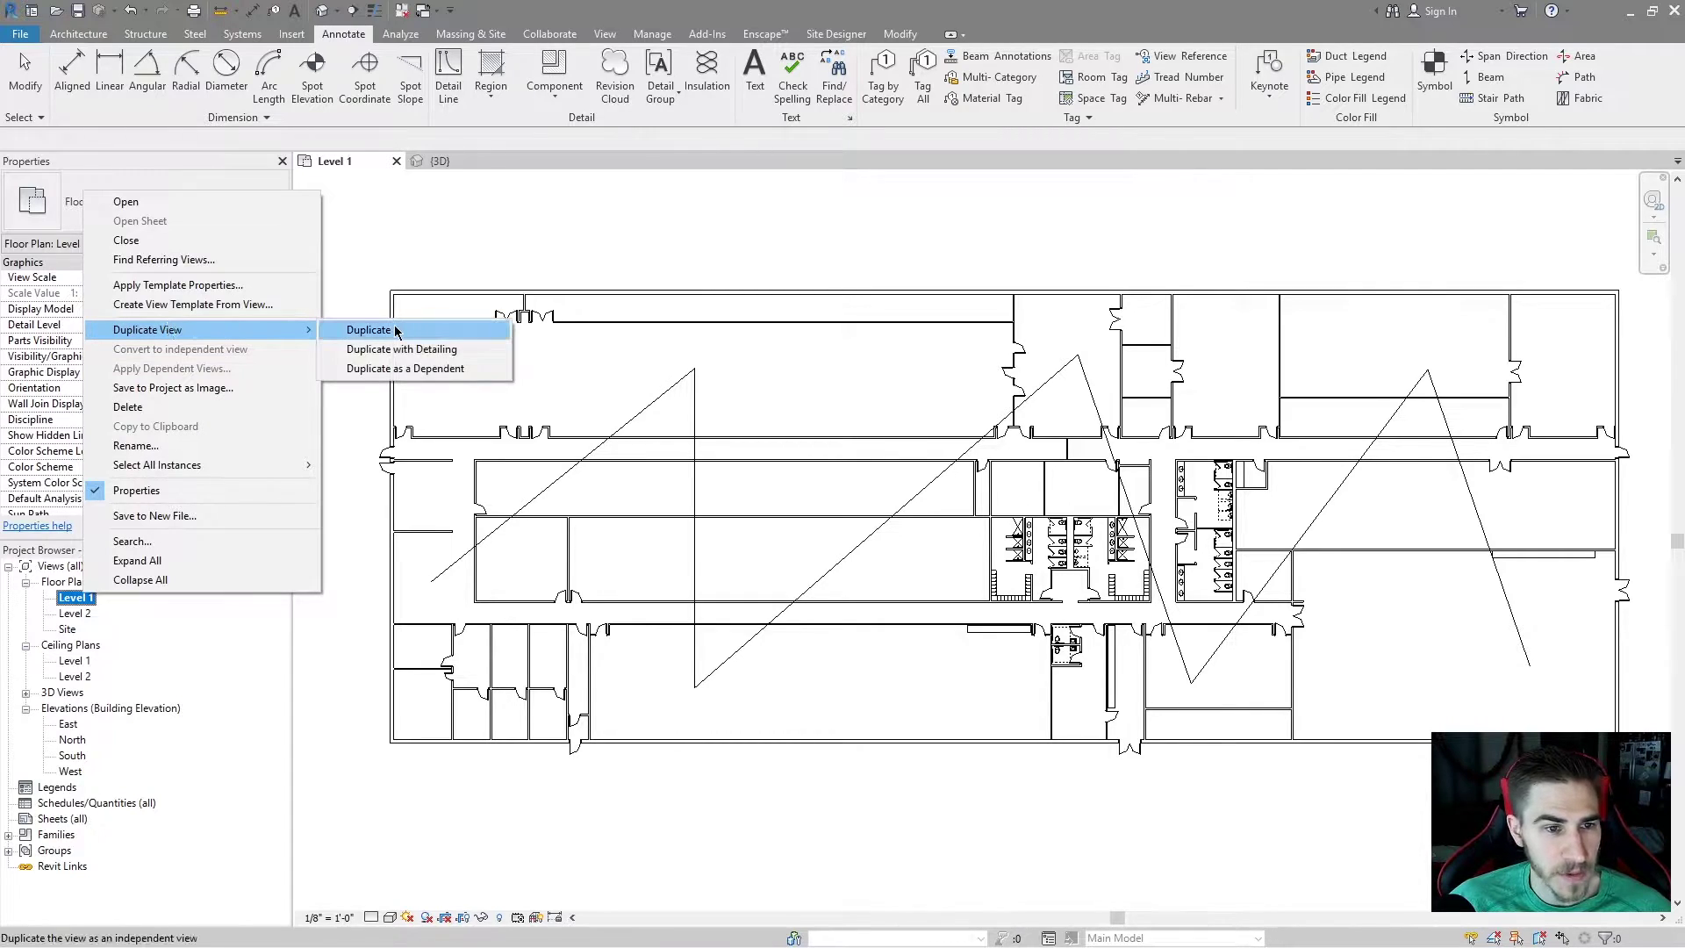
left_click(435, 332)
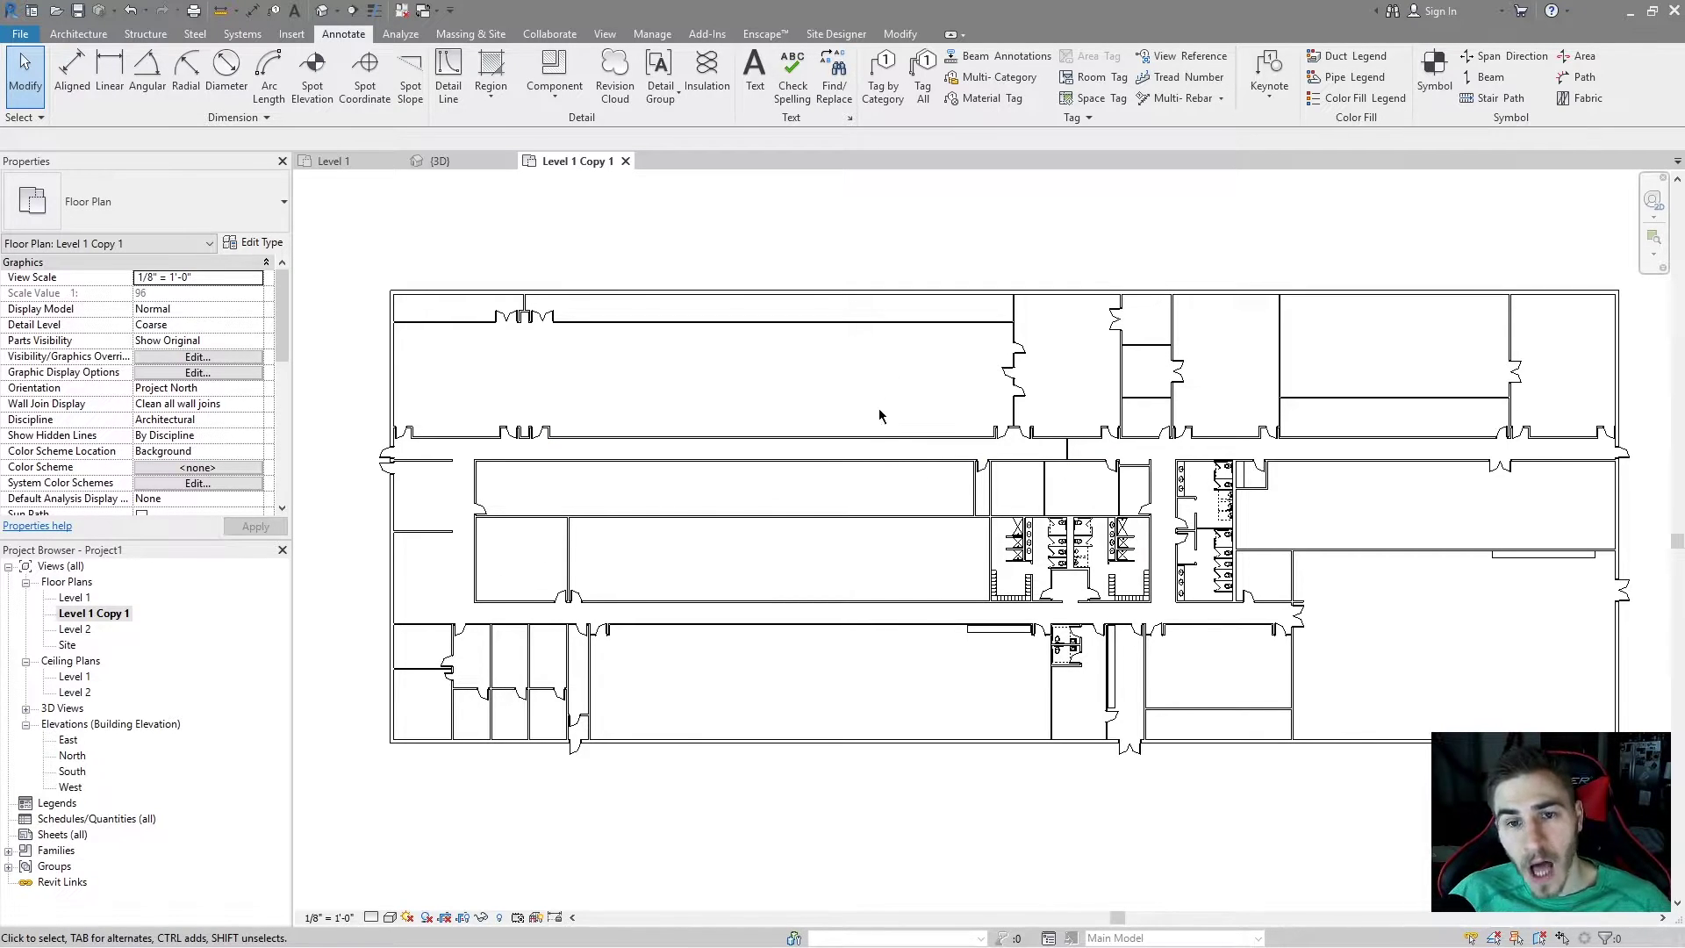
Step: Rename the new copy of the Level 1 floor plan as Level 1 dUPE
right_click(88, 619)
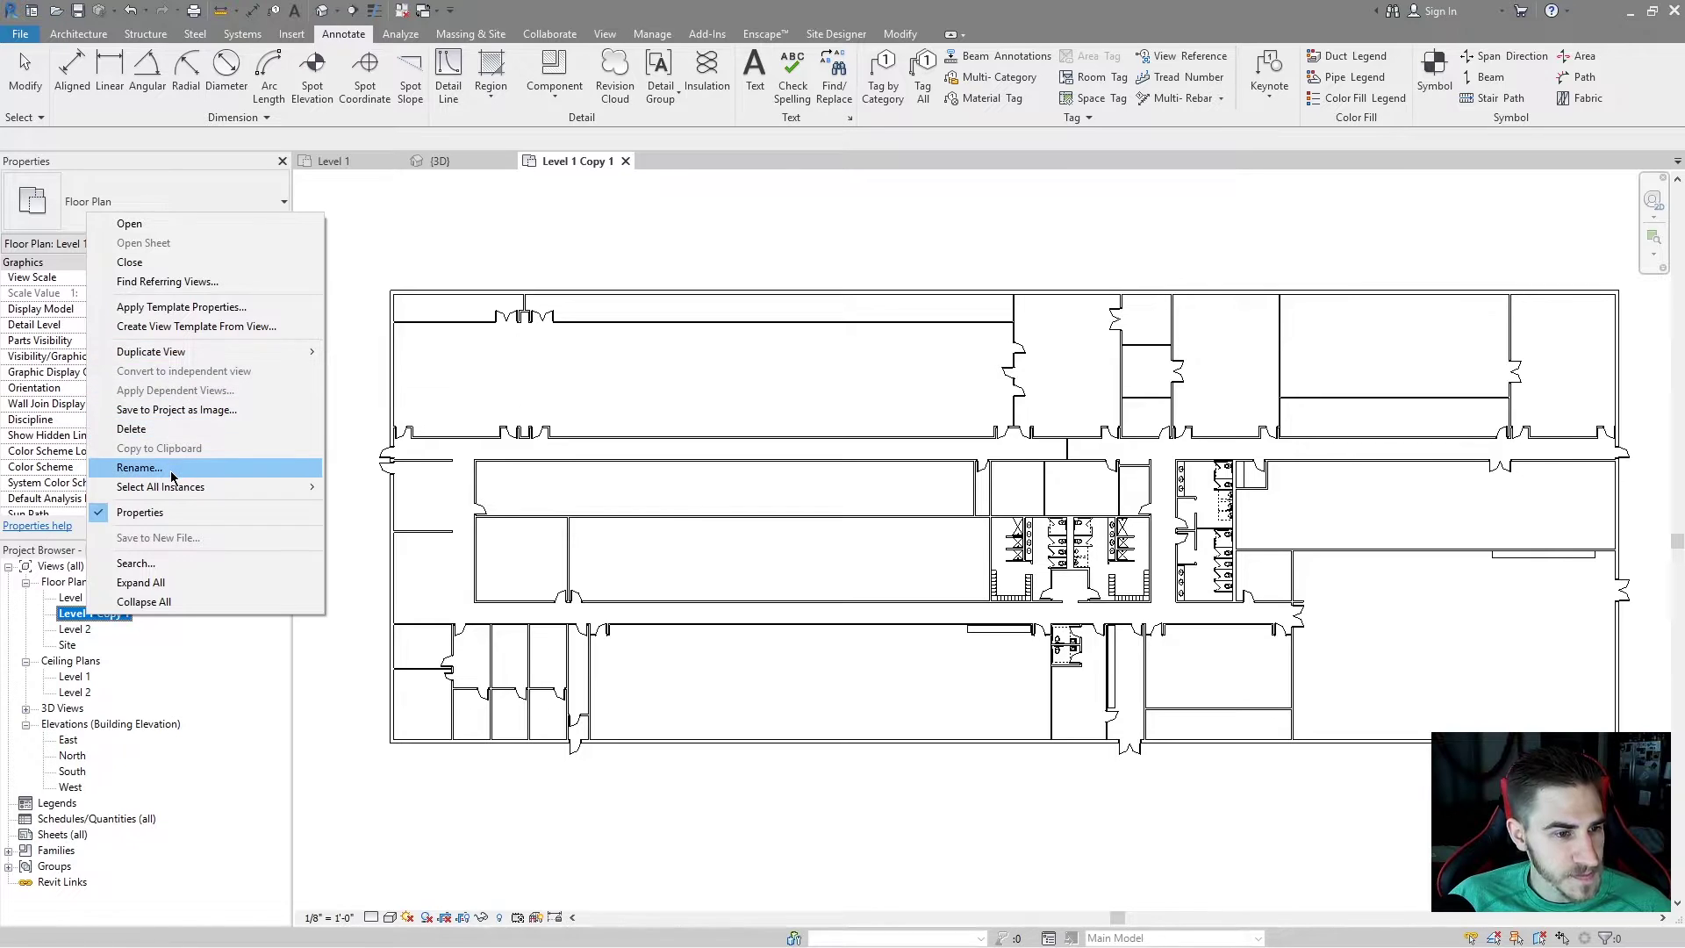
left_click(139, 468)
key("End")
key("BackSpace")
key("BackSpace")
key("BackSpace")
key("BackSpace")
key("BackSpace")
key("BackSpace")
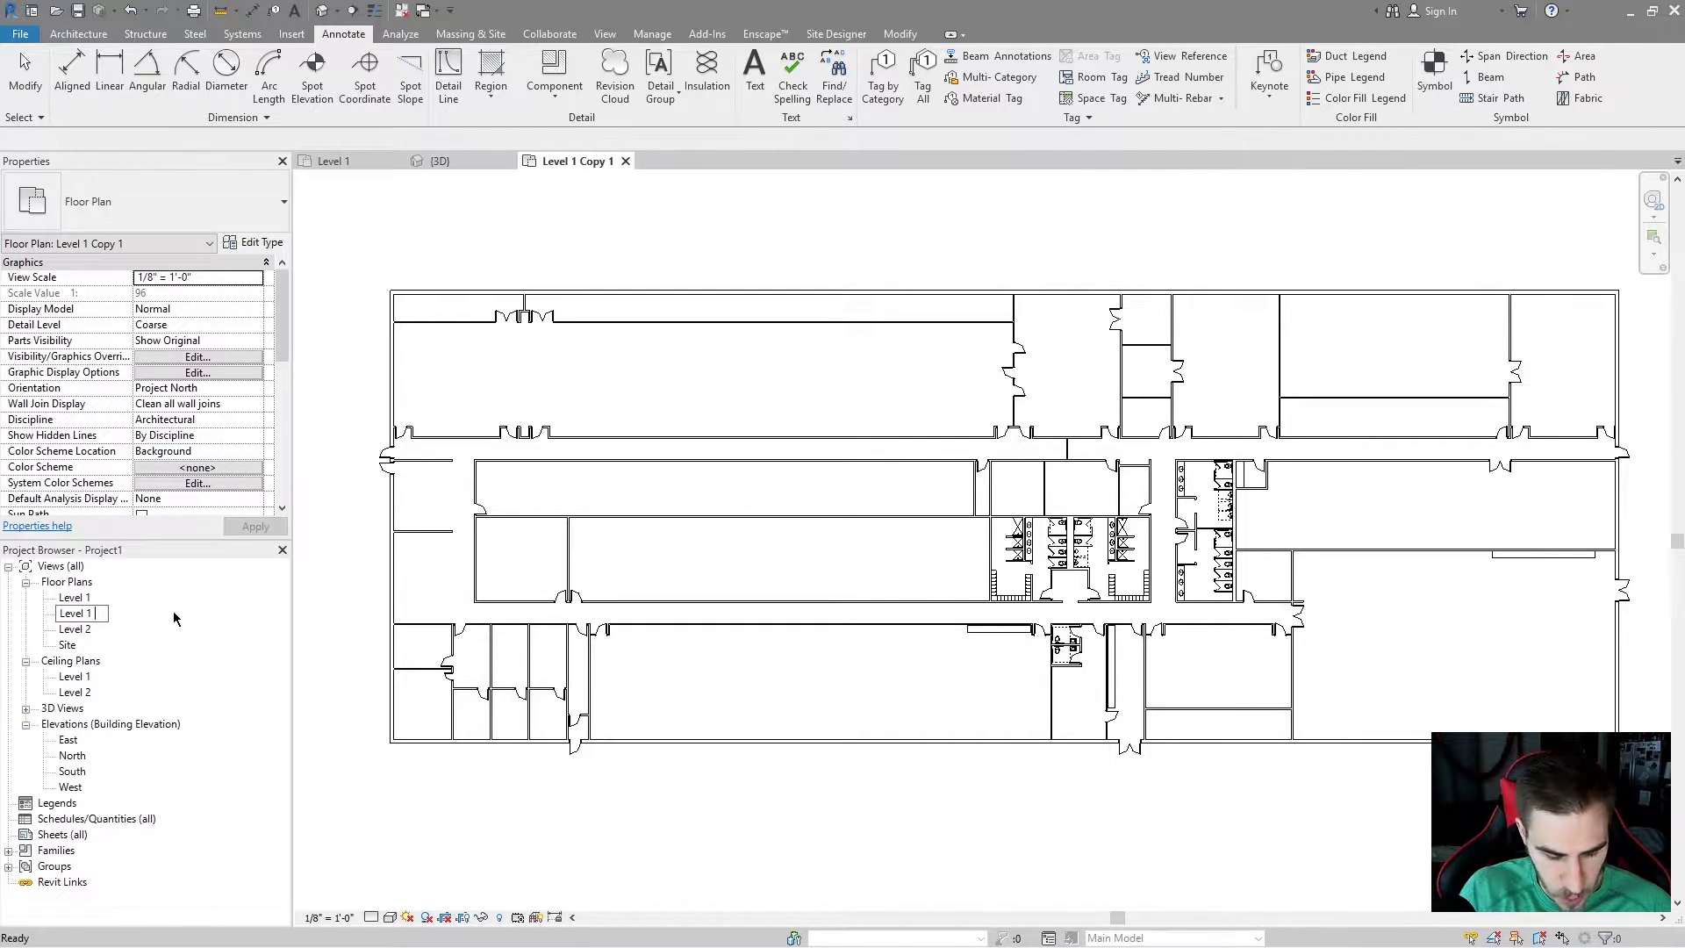
type("dUPE")
key("Return")
Step: Rename the duplicated floor plan view as Dupe
right_click(80, 617)
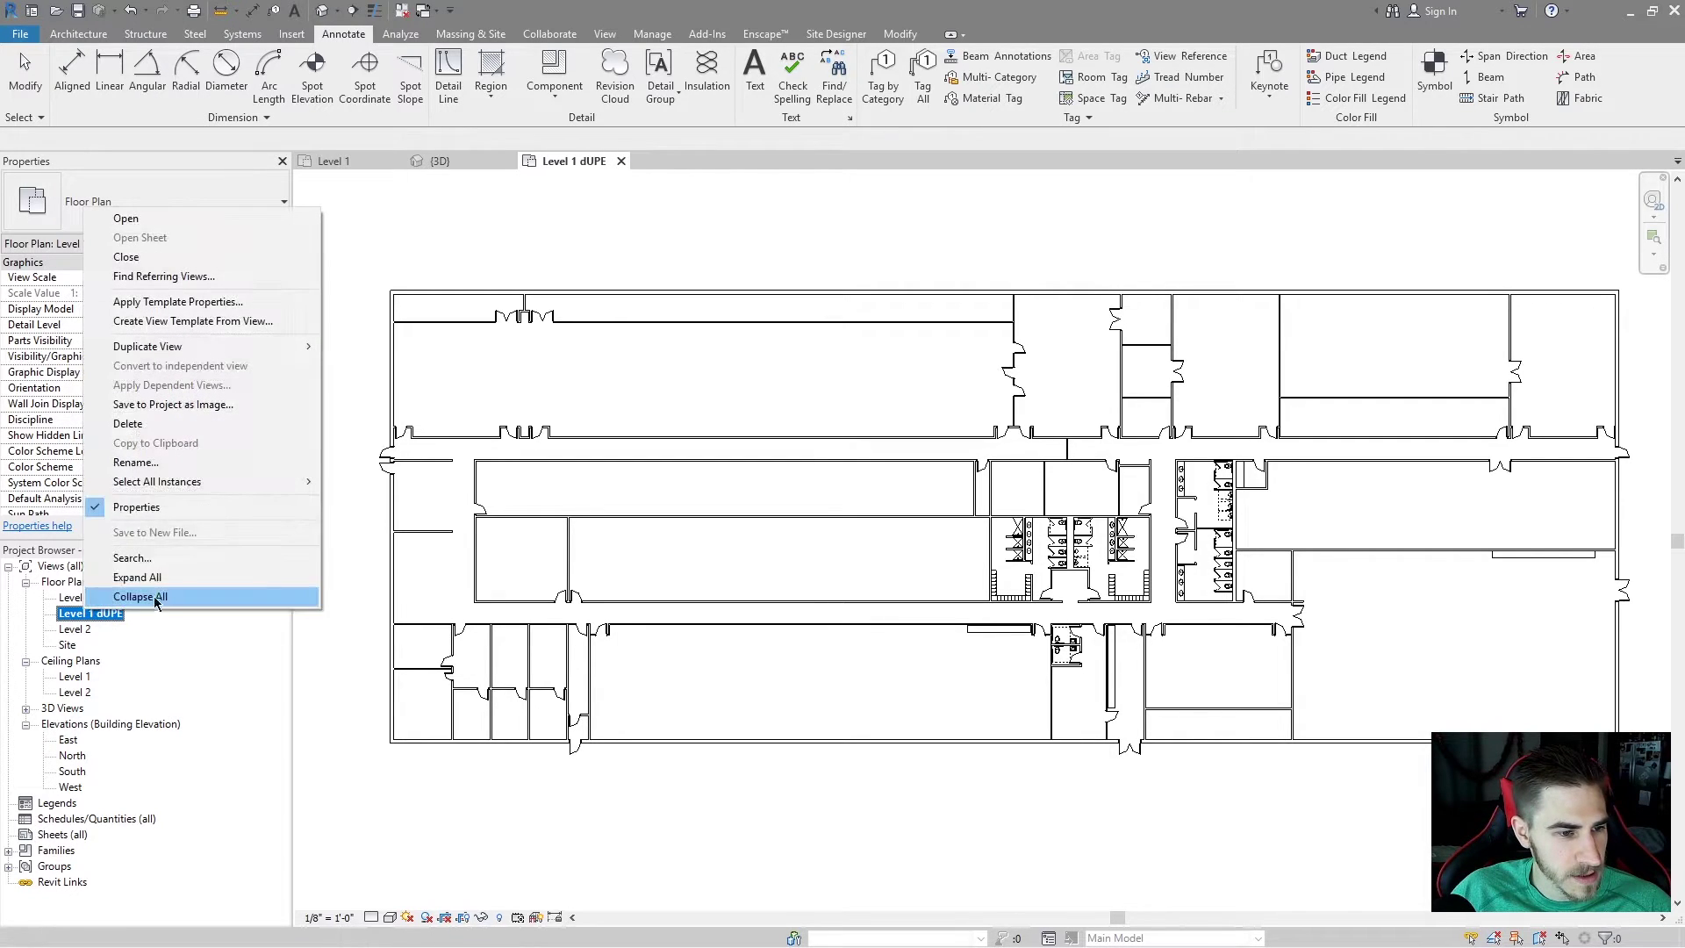
left_click(147, 468)
type("D")
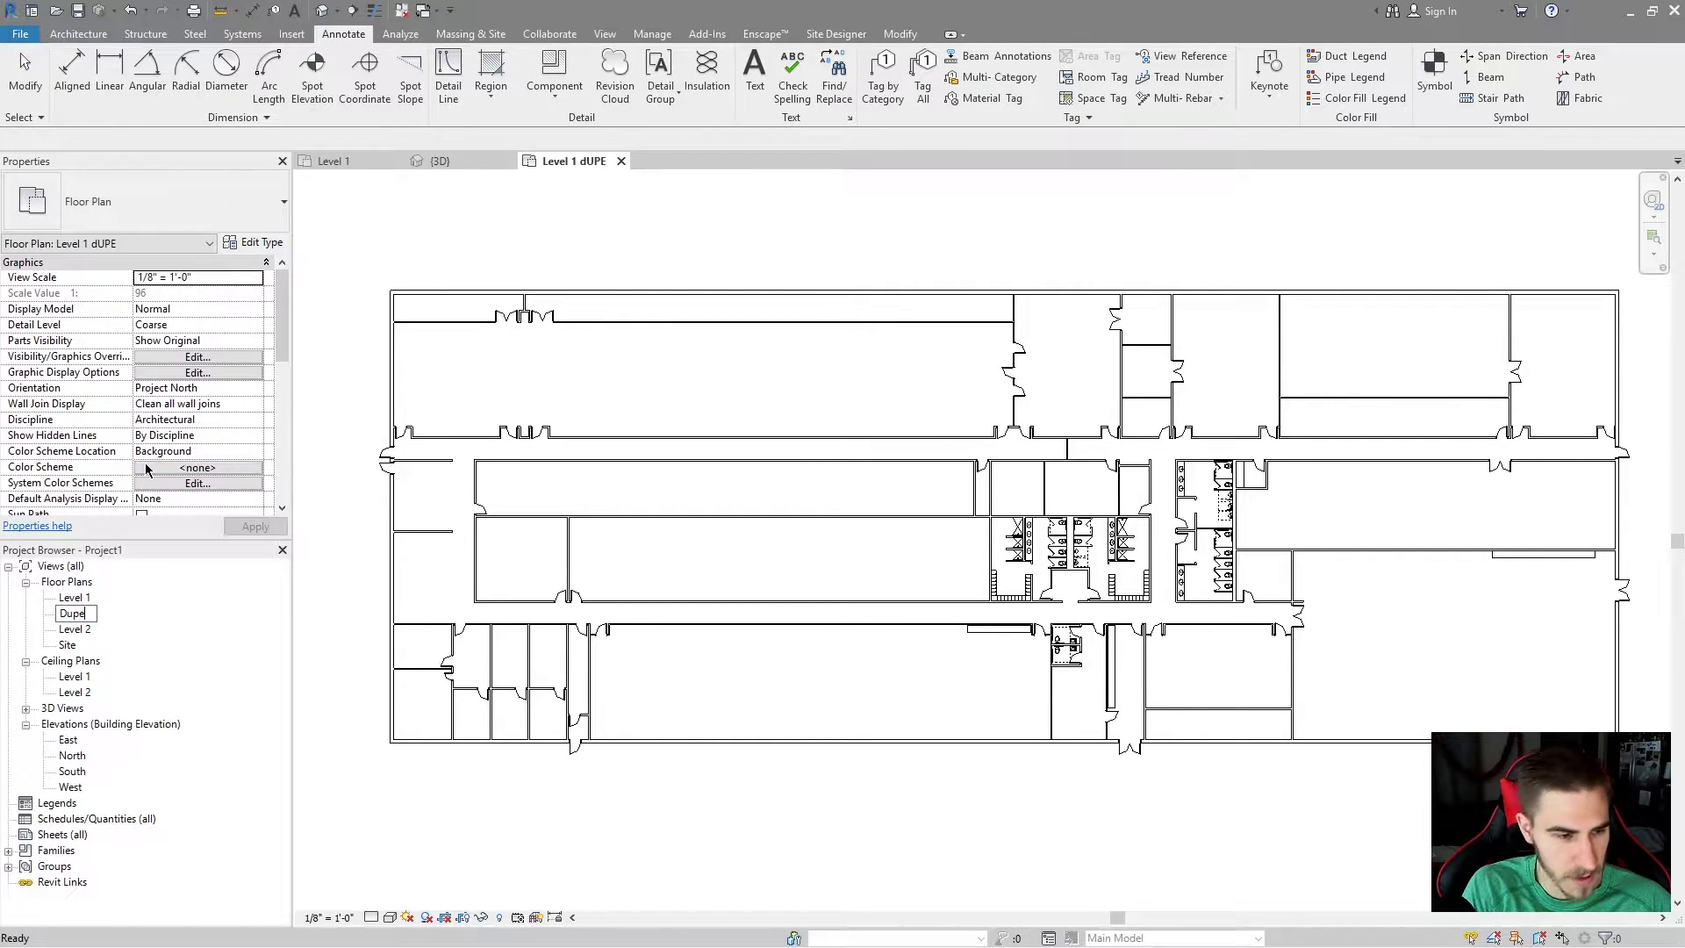
type("upe")
key("Return")
right_click(84, 615)
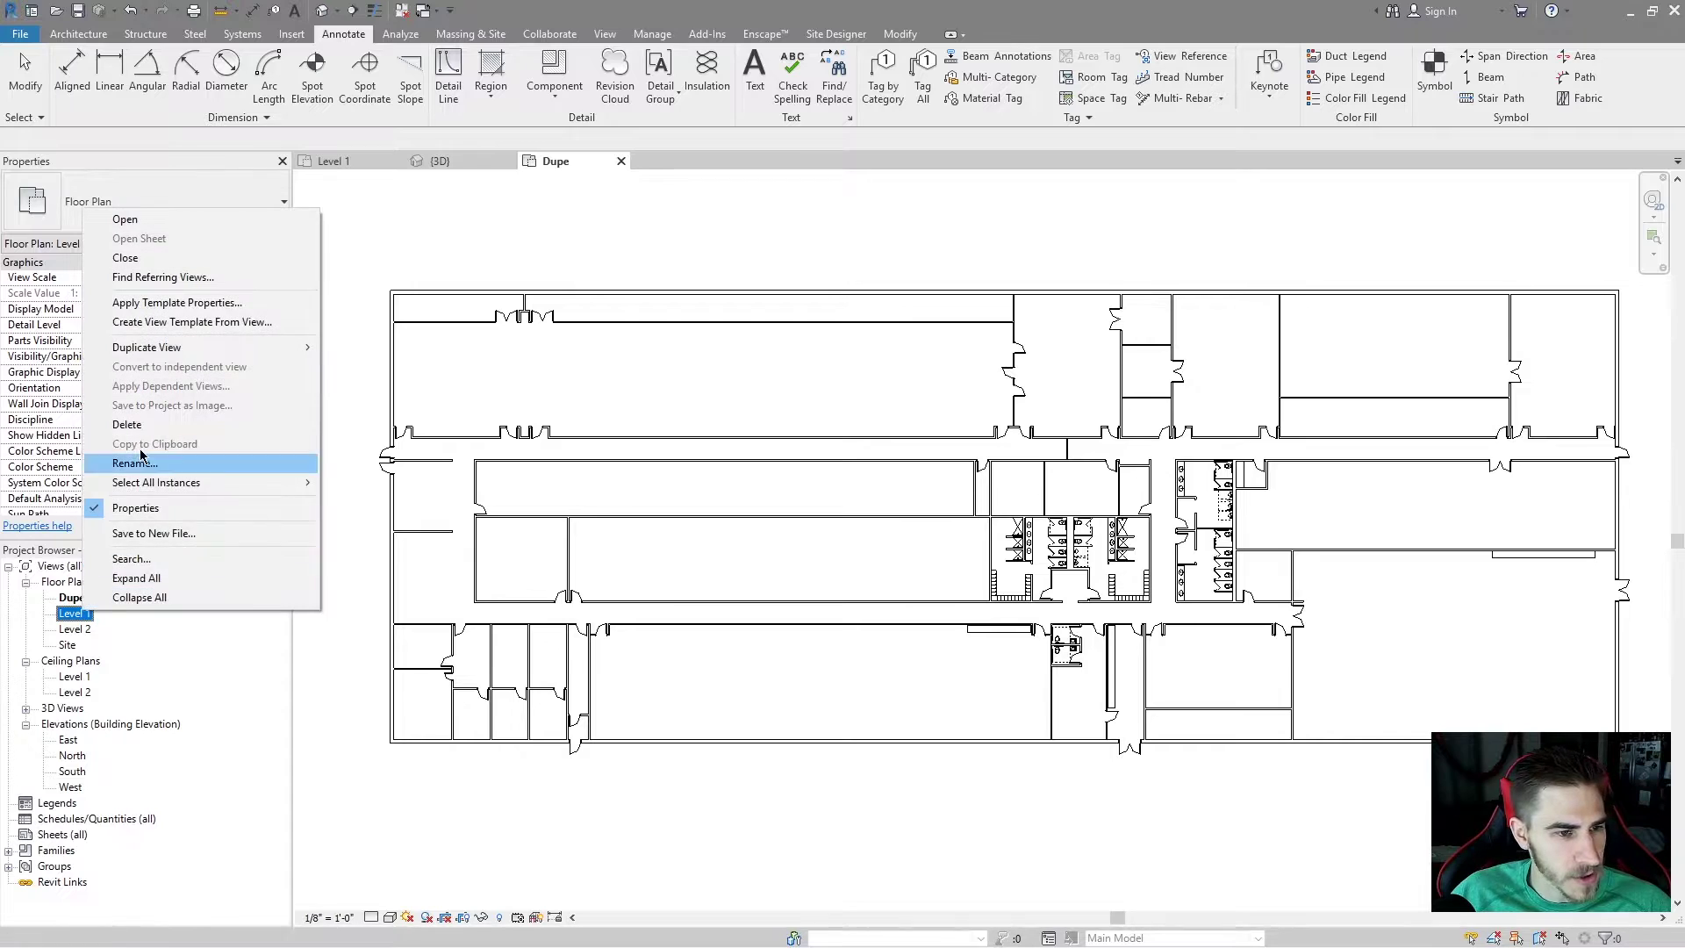
mouse_move(290, 348)
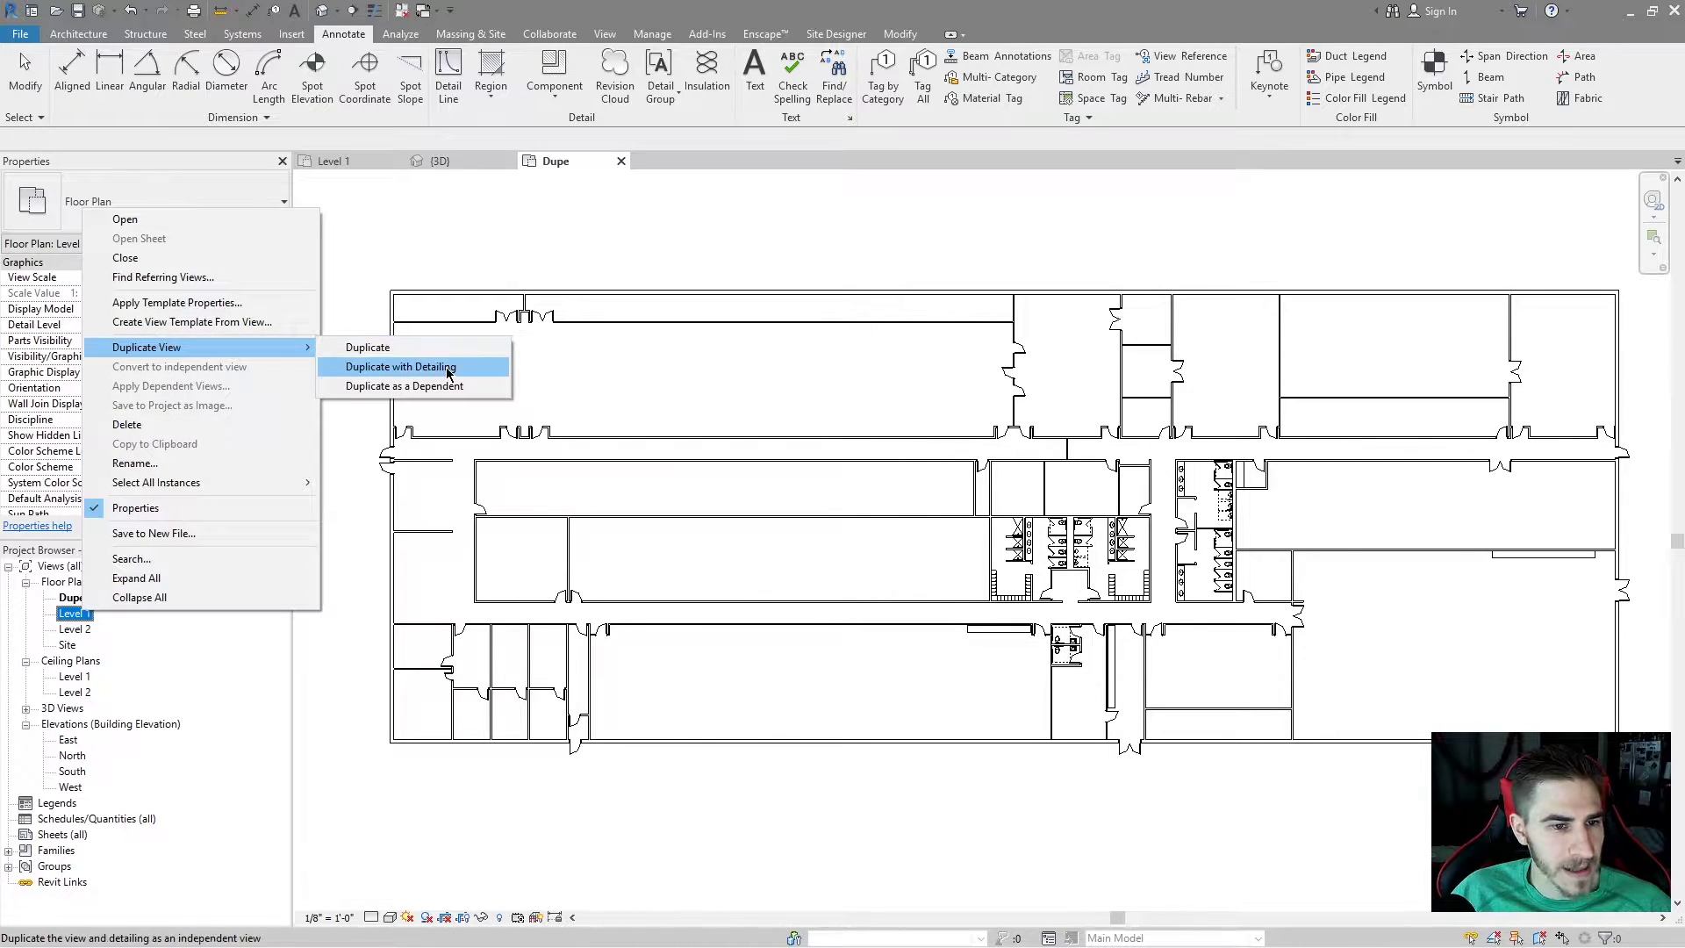
key("Escape")
Step: Open the Level 1 floor plan and duplicate it with detailing
double_click(74, 612)
right_click(75, 613)
mouse_move(264, 345)
left_click(439, 364)
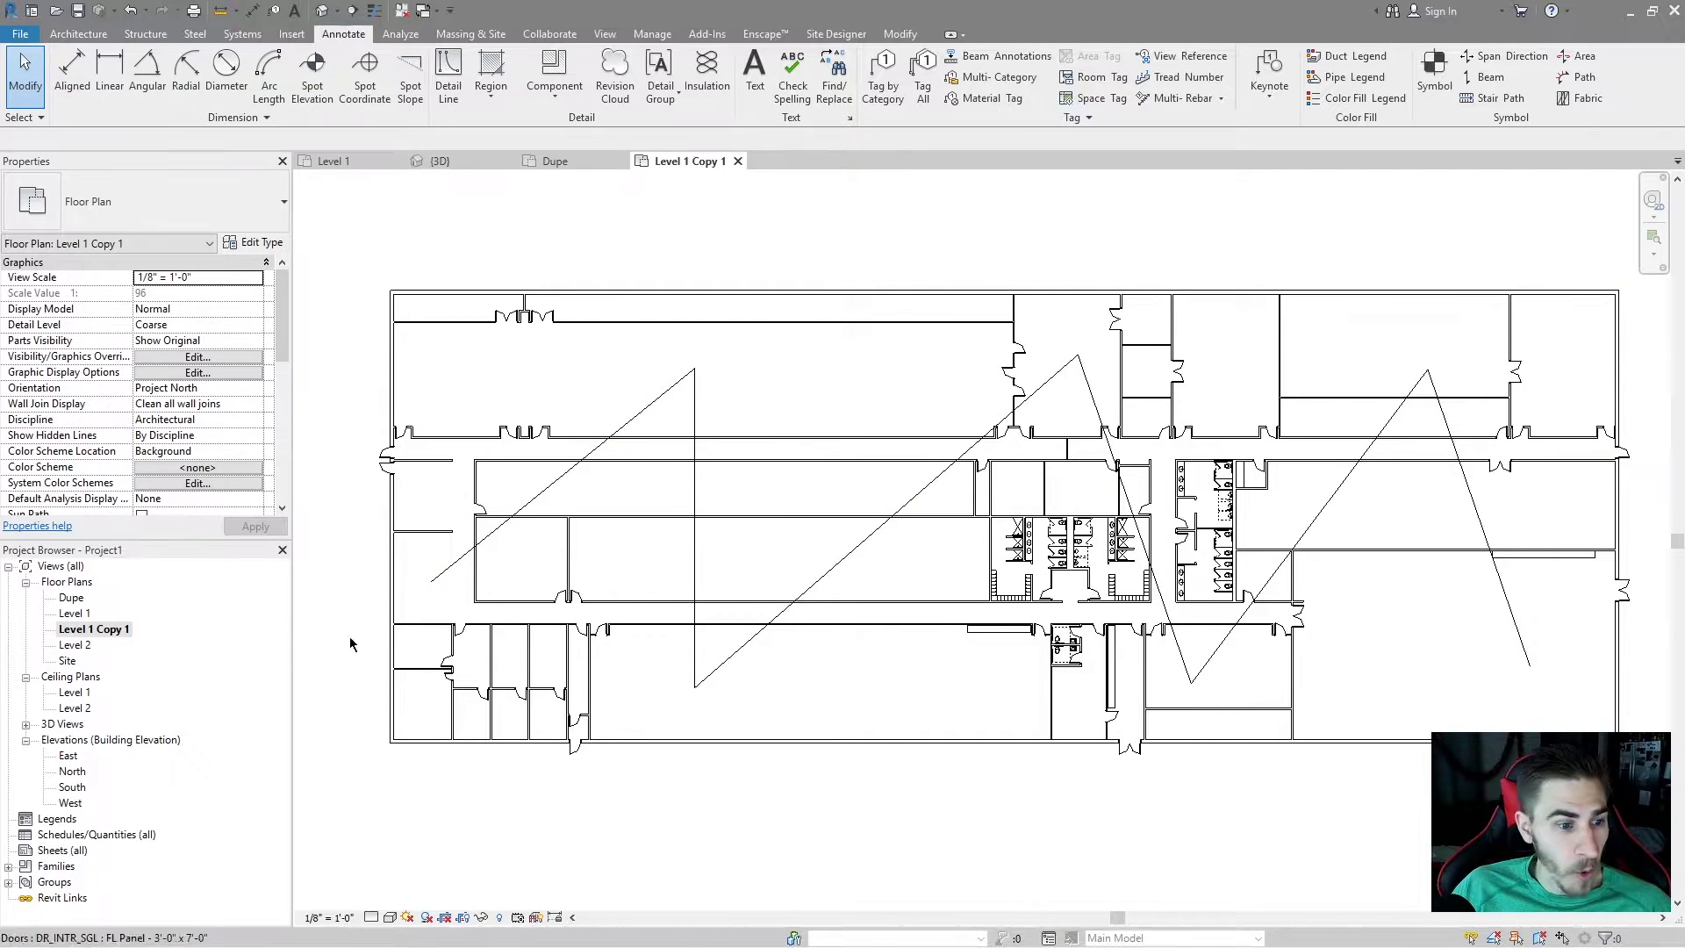
Step: Rename the floor plan copy that includes the detail lines as Dupe - Detail
right_click(94, 632)
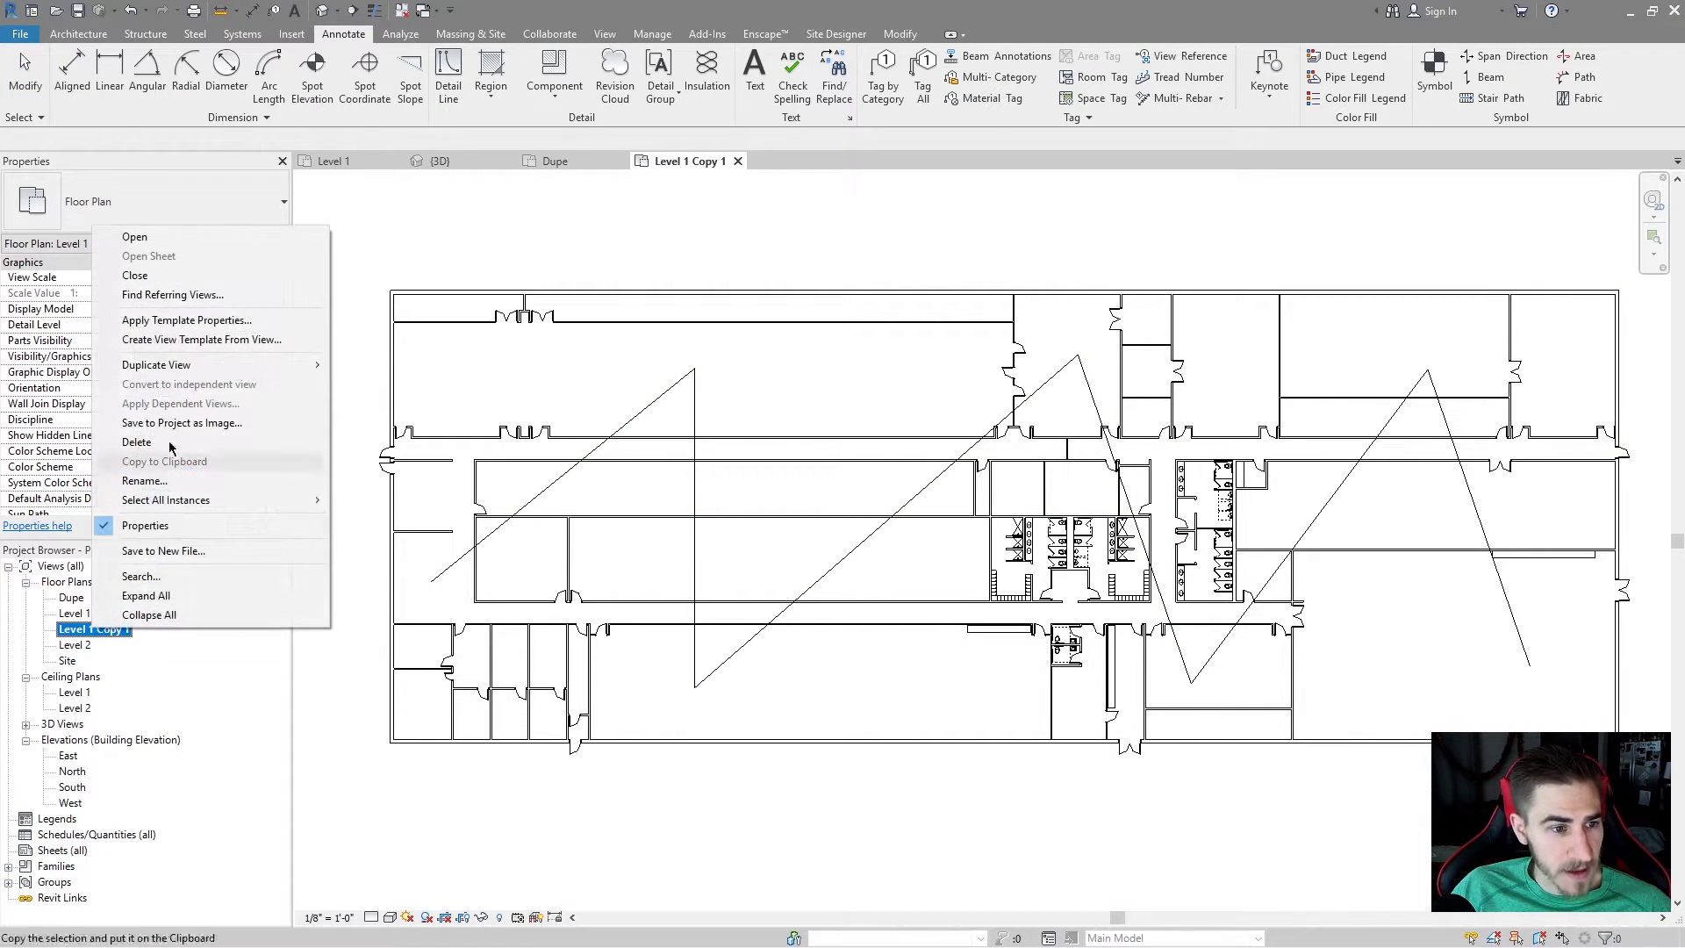
left_click(179, 493)
type("Dupoe -")
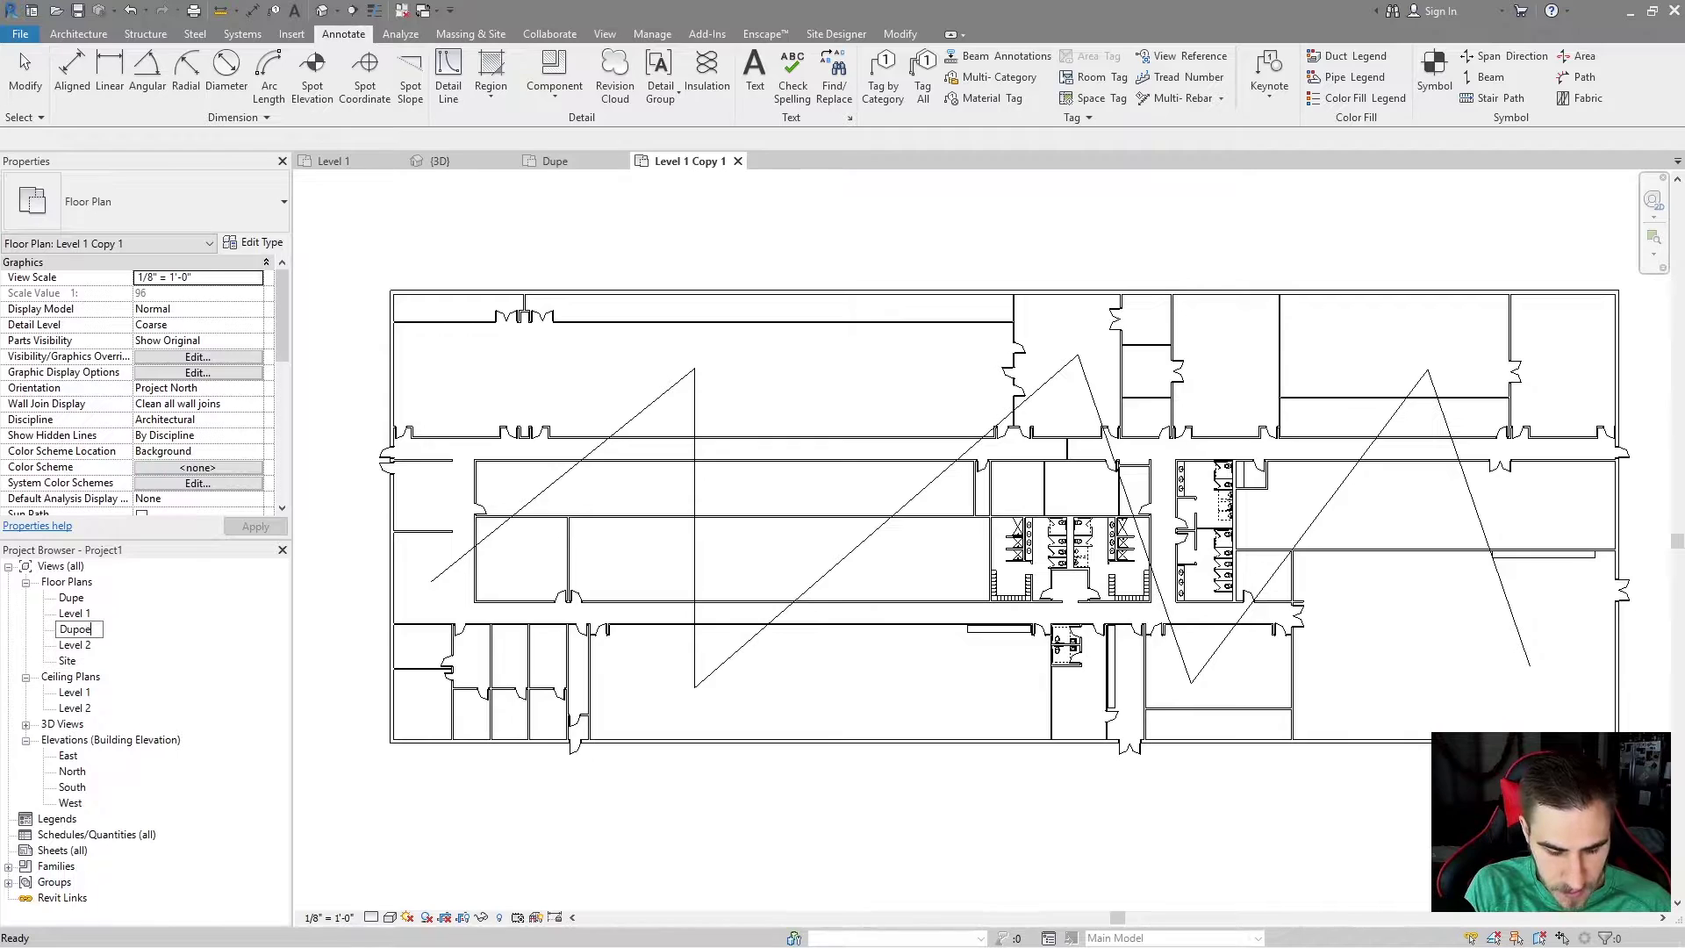
key("BackSpace")
key("BackSpace")
key("BackSpace")
key("BackSpace")
key("BackSpace")
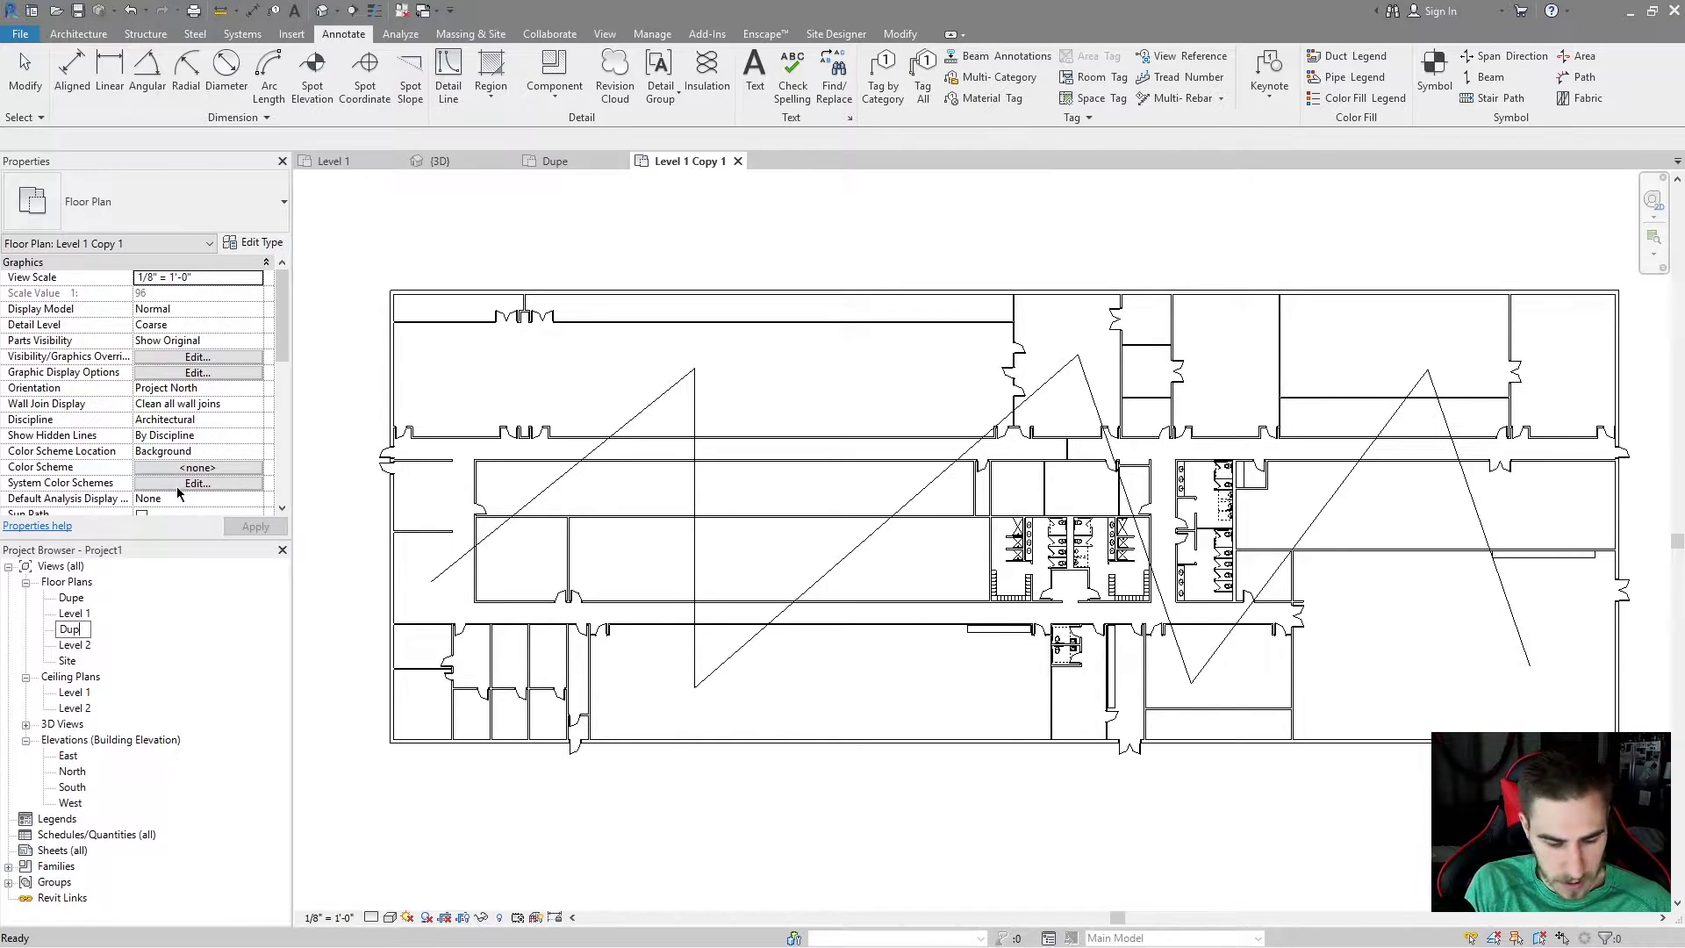
type("e - Detail")
key("Return")
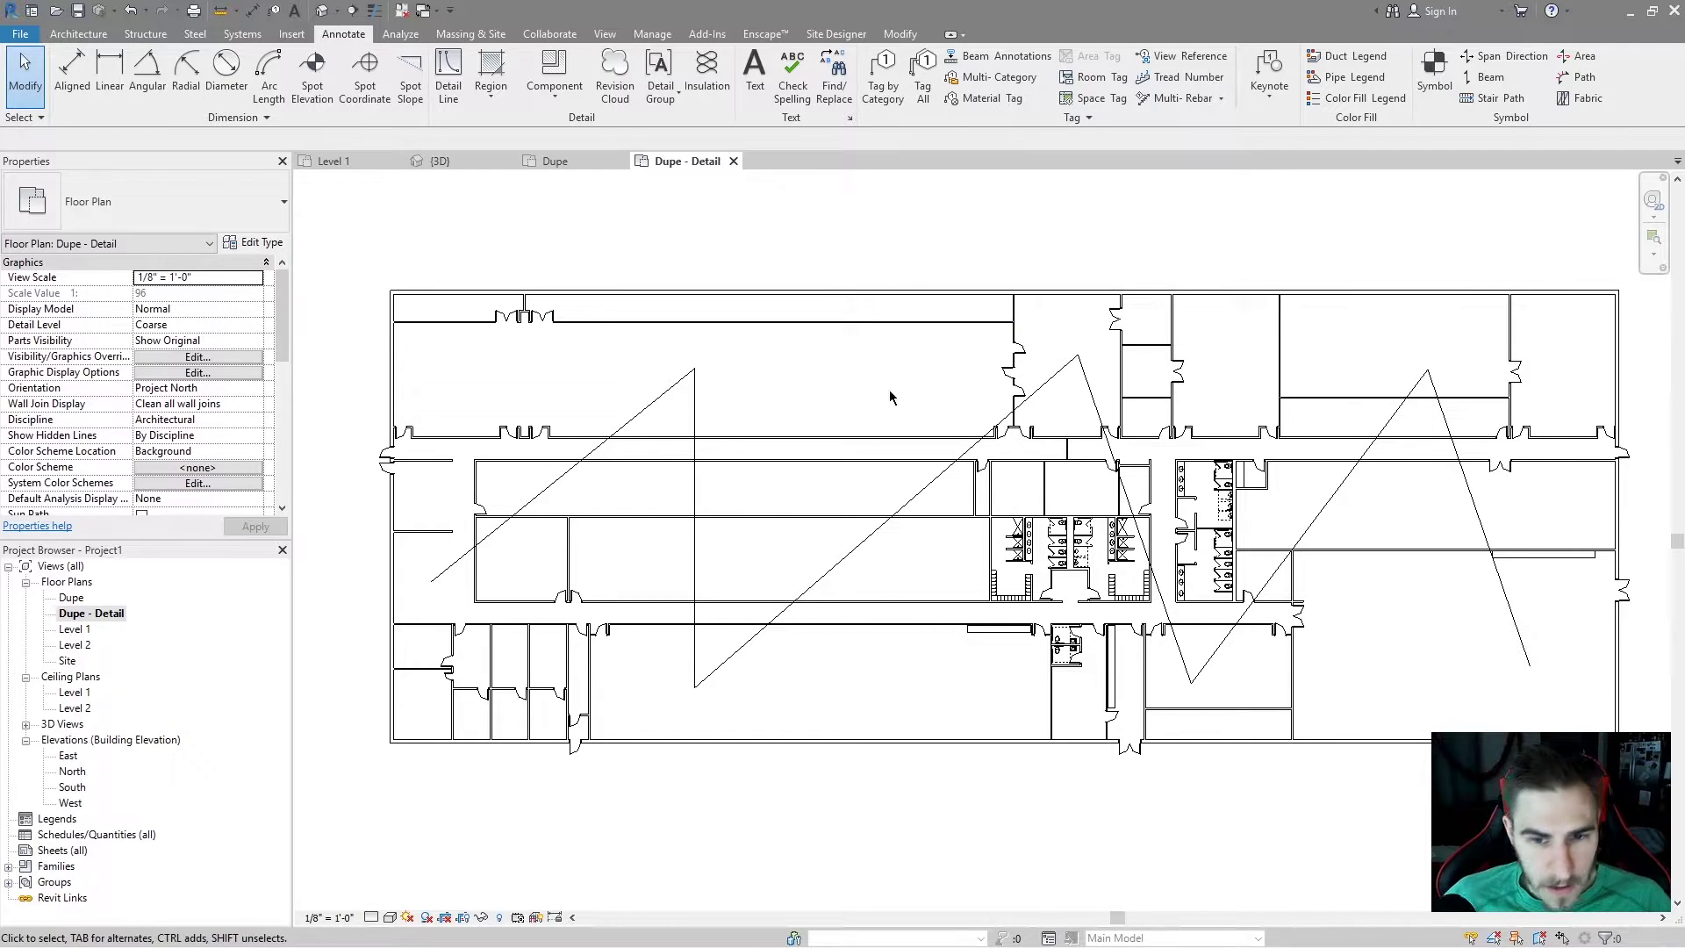
Step: Open the original Level 1 floor plan and delete its whole zigzag chain of detail lines
double_click(78, 630)
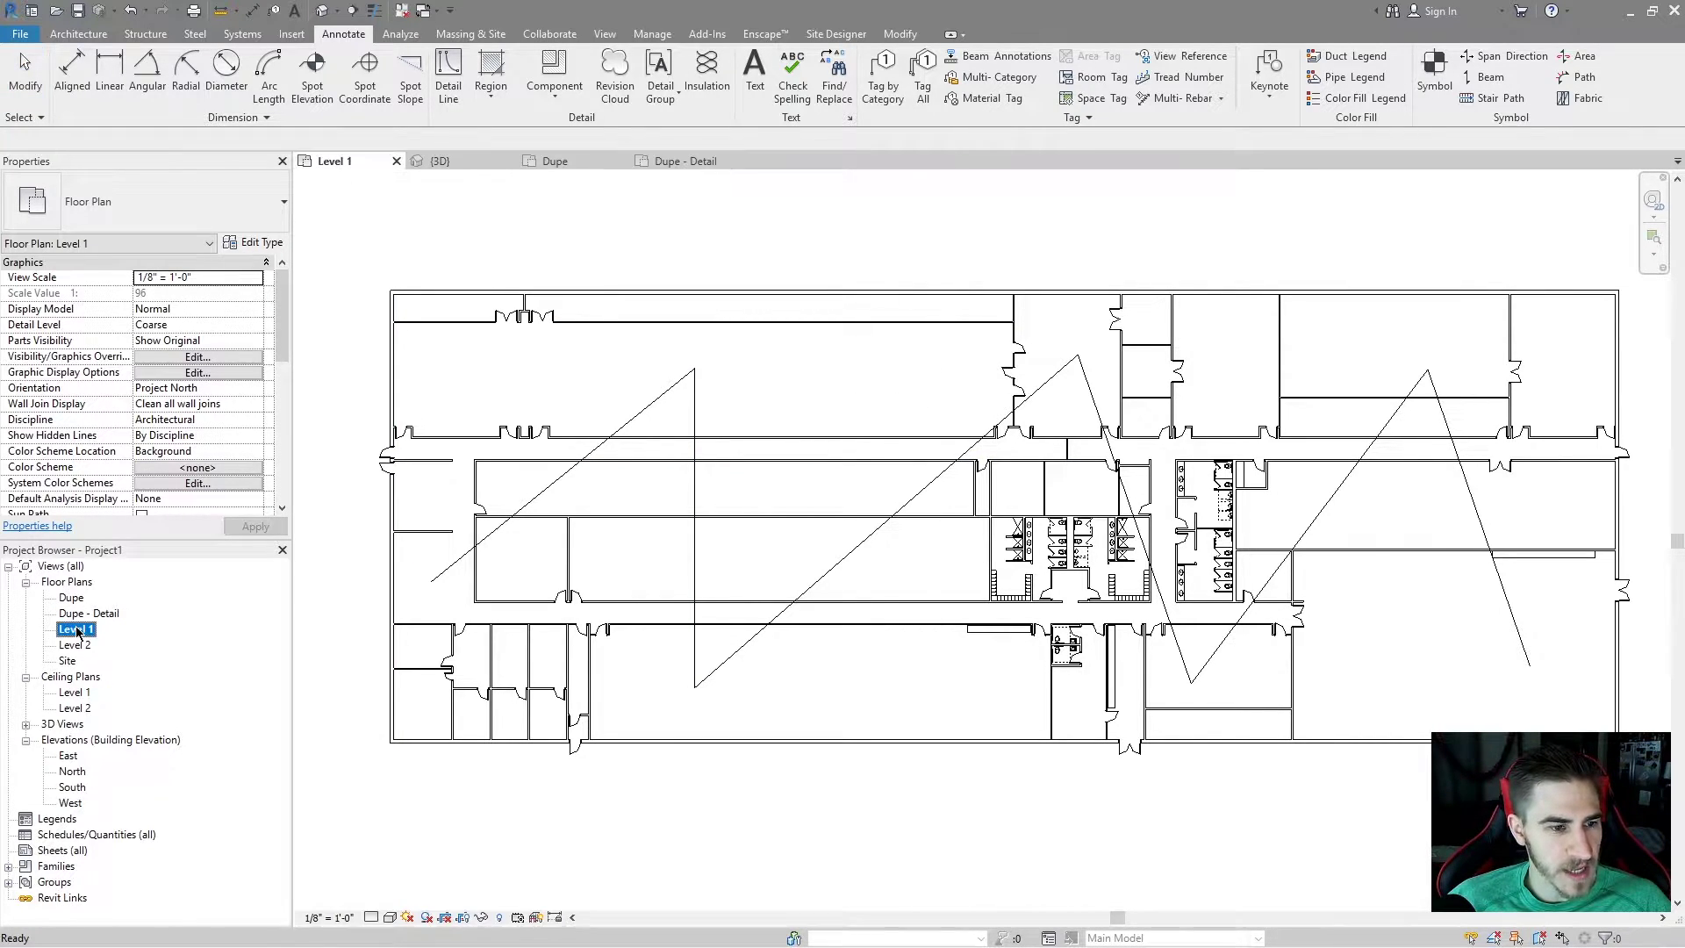
right_click(79, 630)
mouse_move(167, 369)
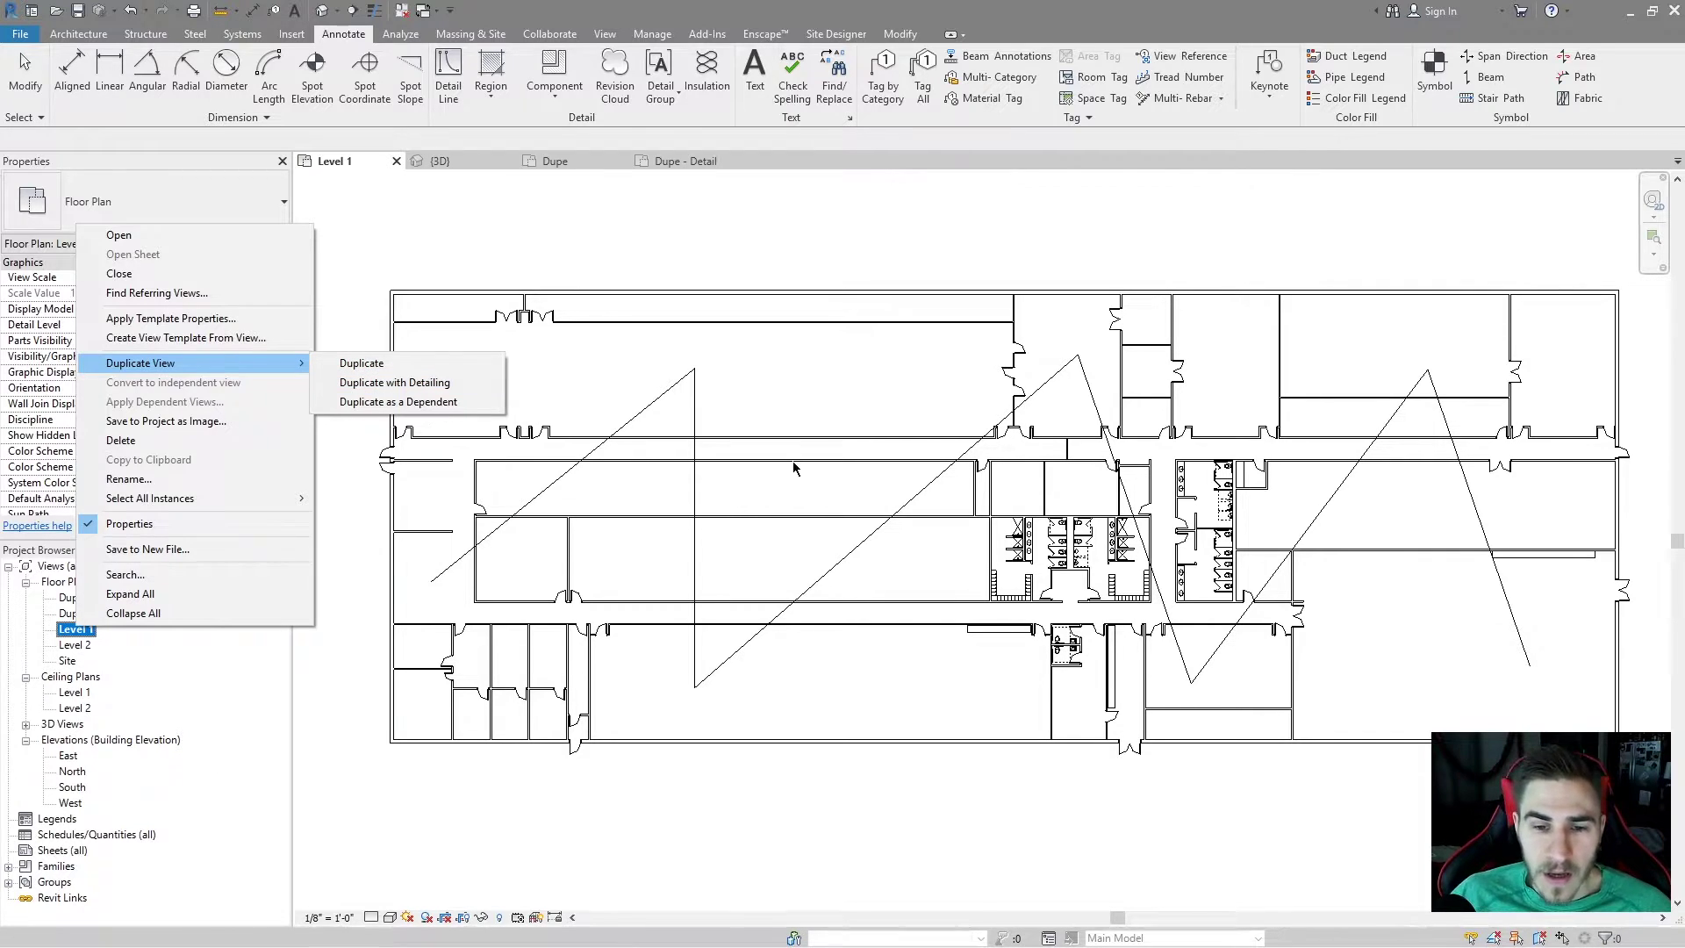
key("Escape")
key("Escape")
key("Tab")
left_click(691, 406)
key("Delete")
Step: Duplicate the Level 1 floor plan as a dependent view and select that dependent view in the project's view list
right_click(85, 628)
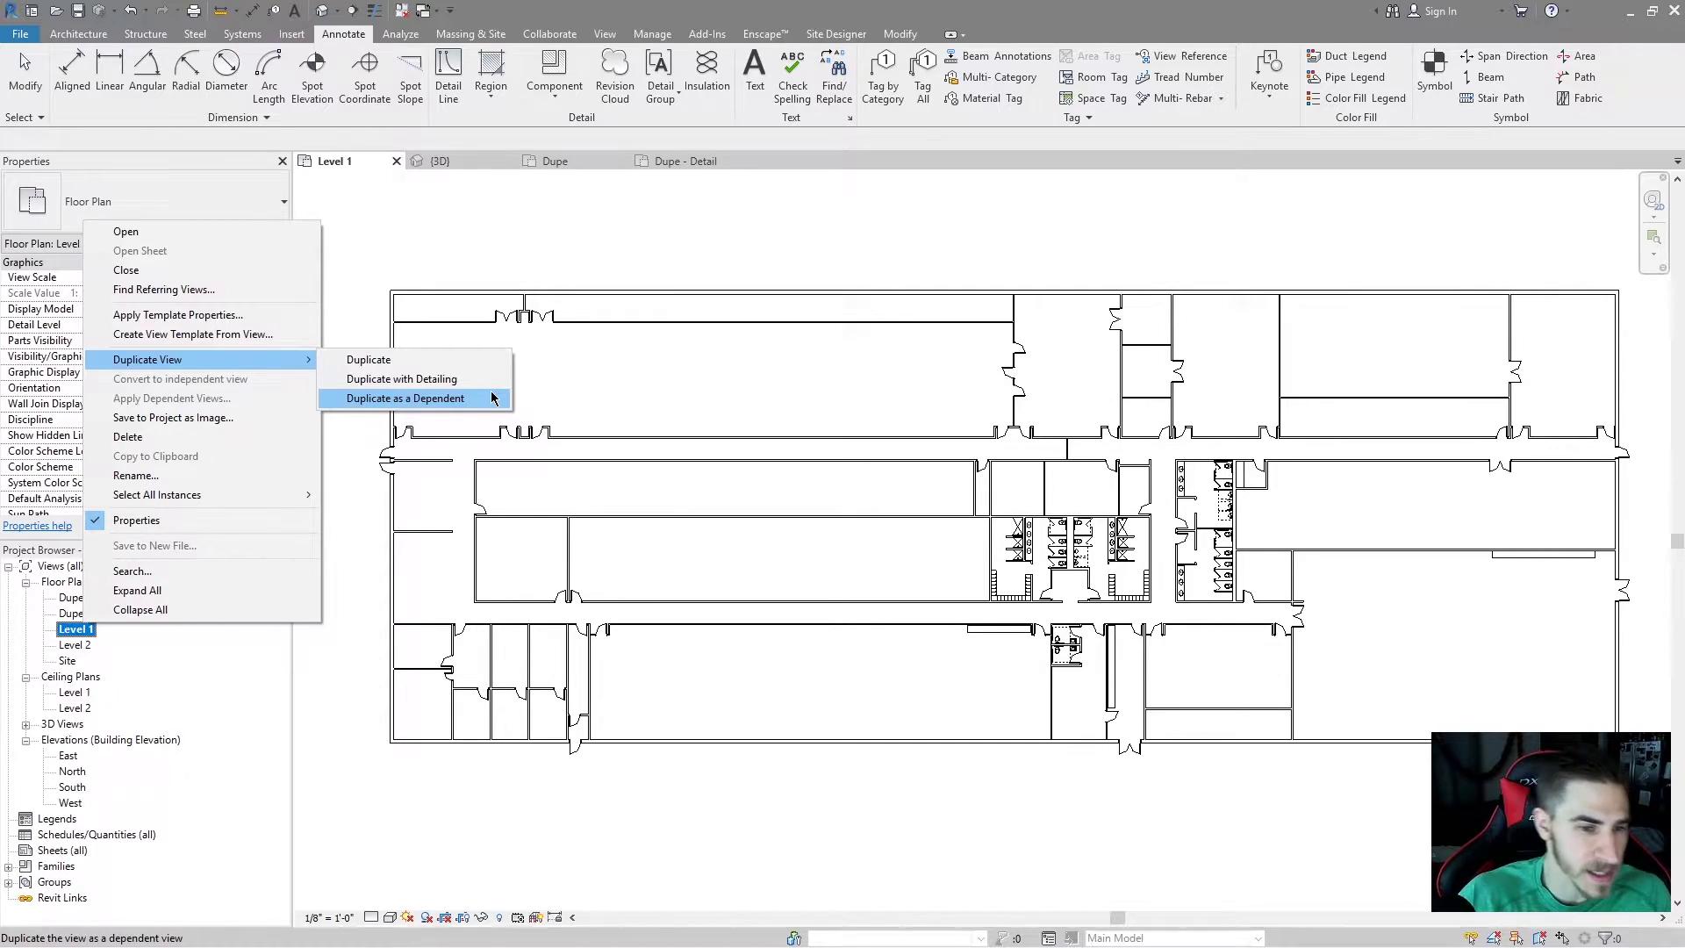
left_click(489, 396)
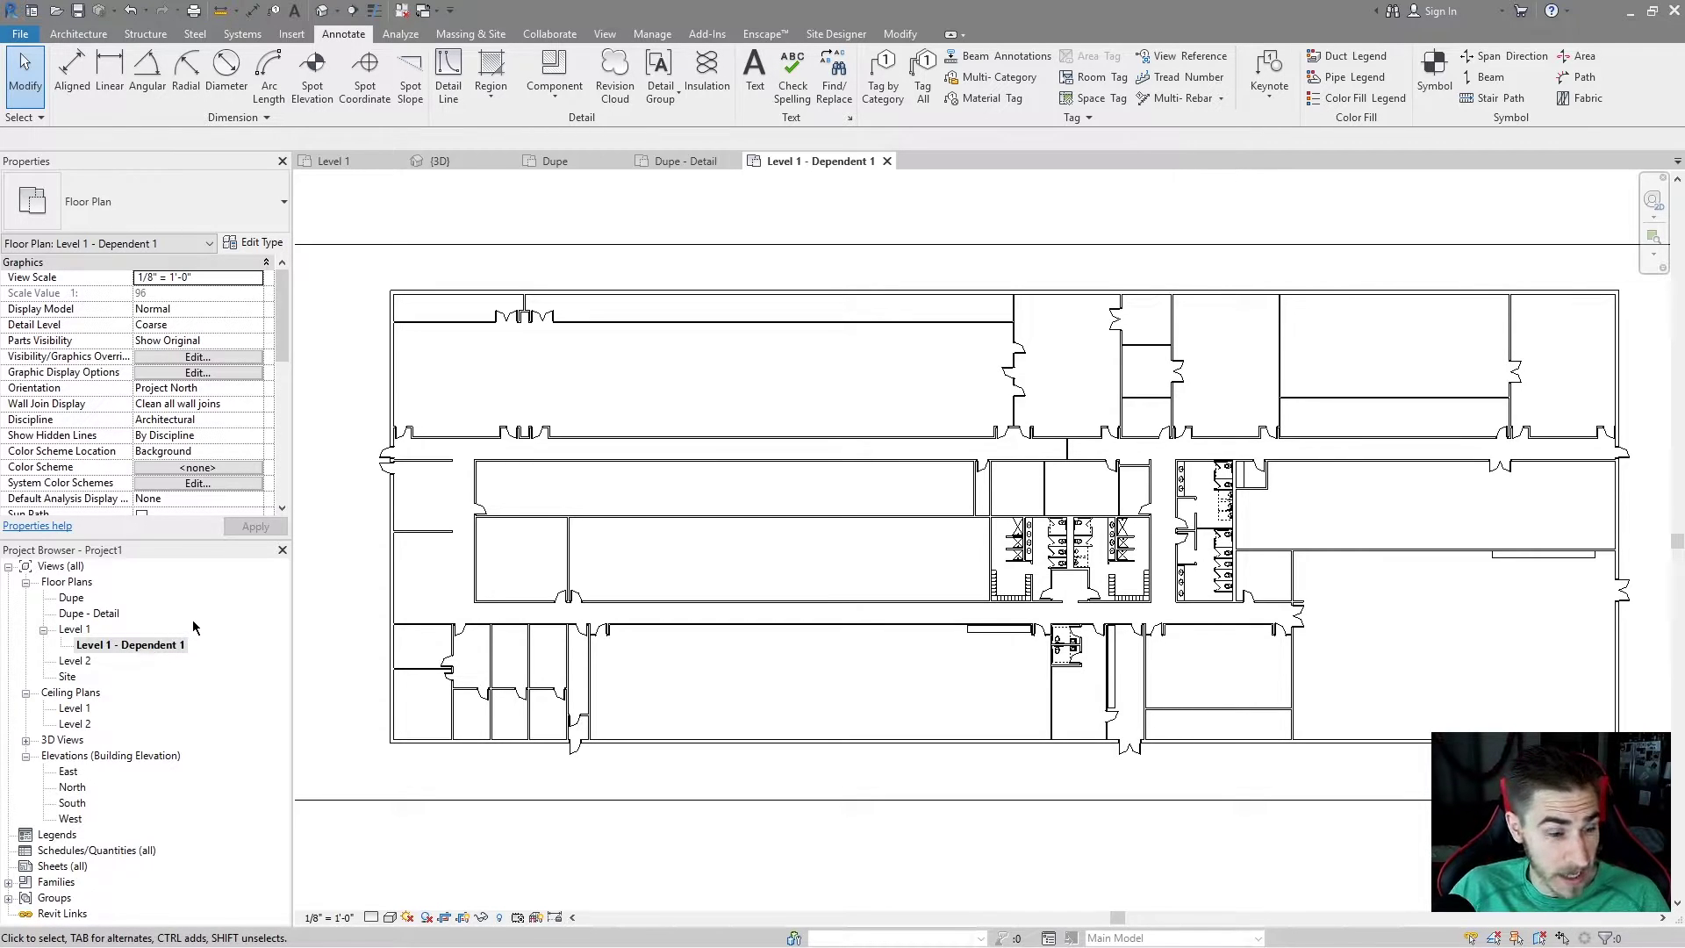
left_click(70, 631)
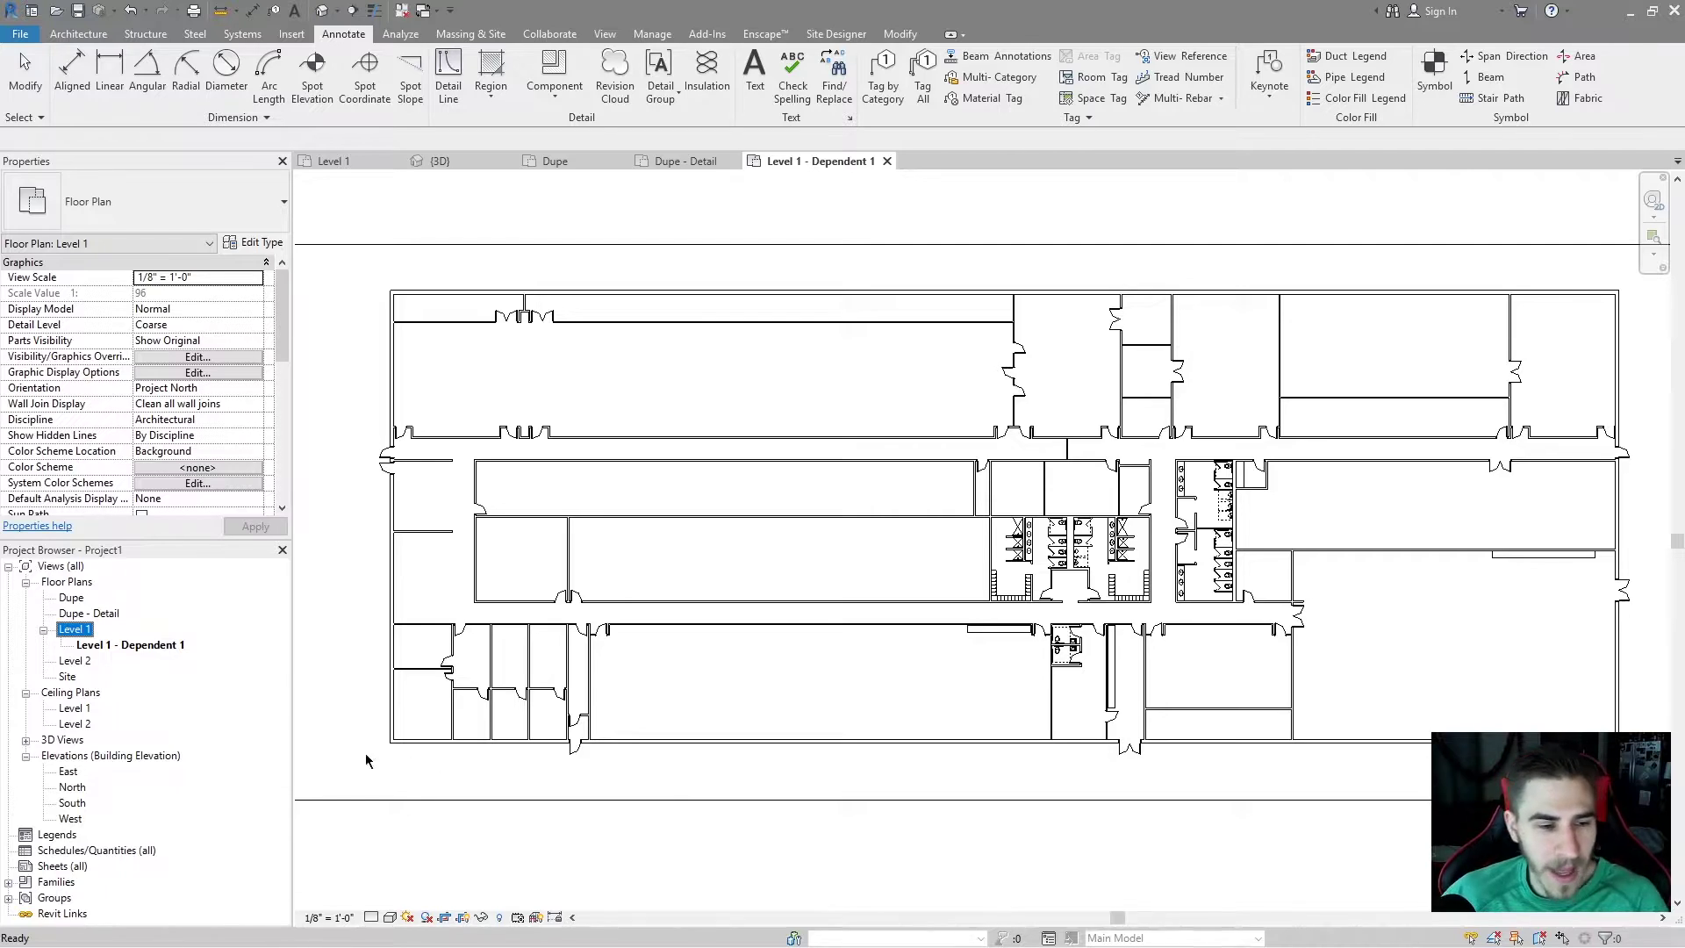
left_click(164, 644)
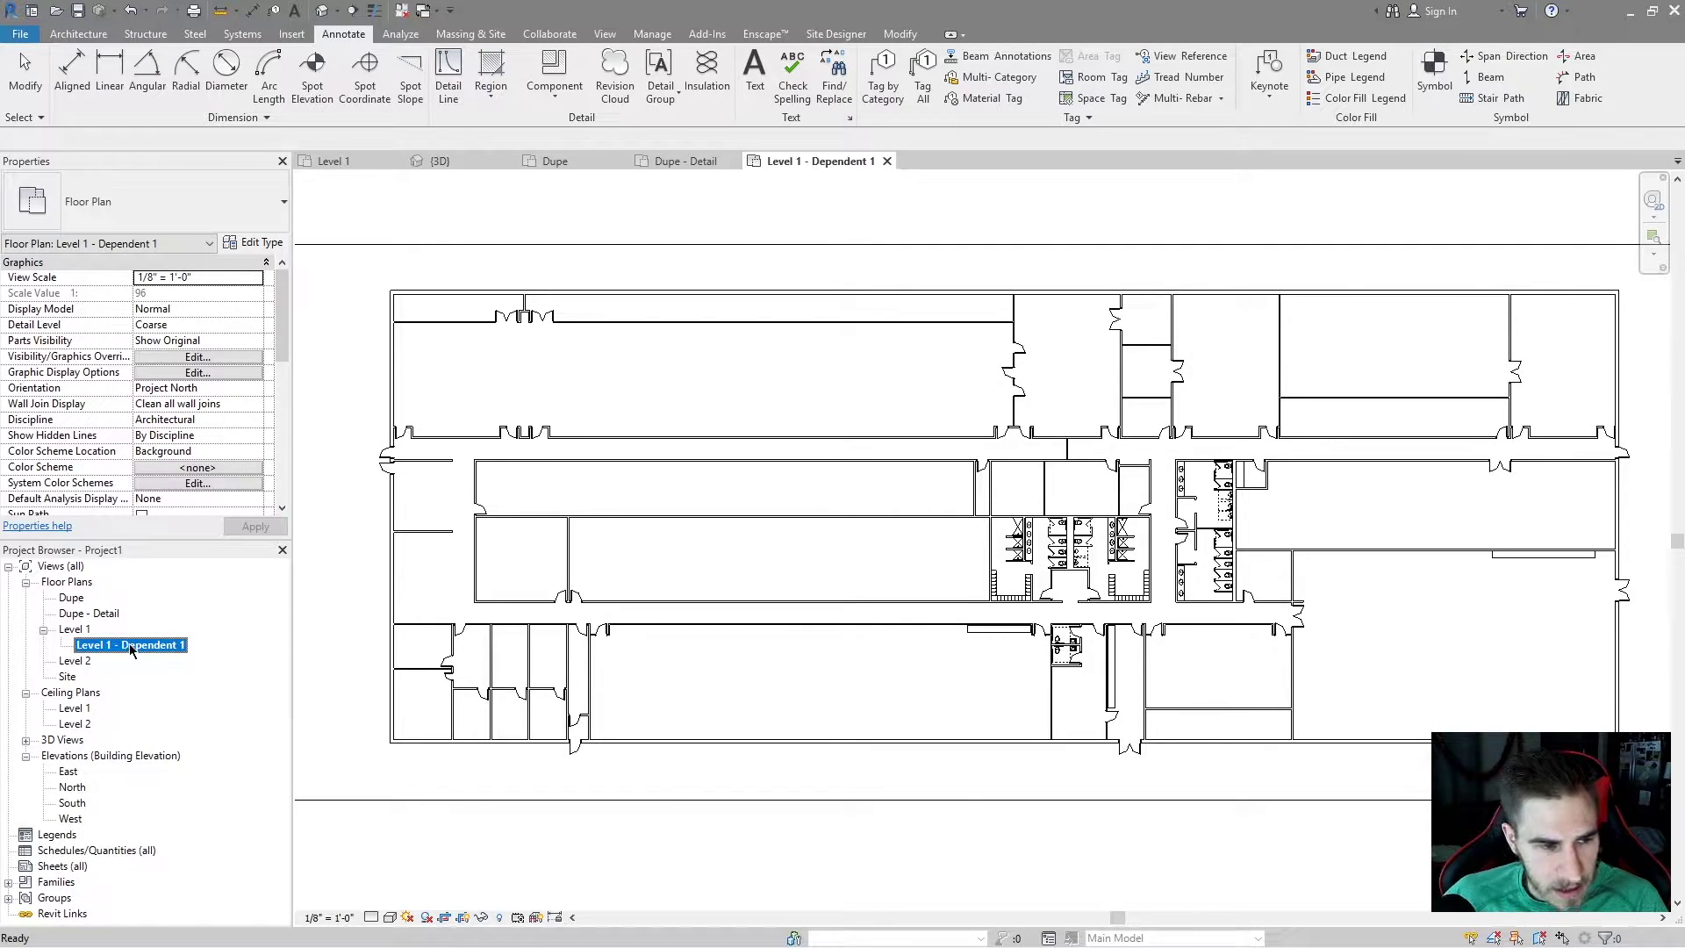
left_click(74, 630)
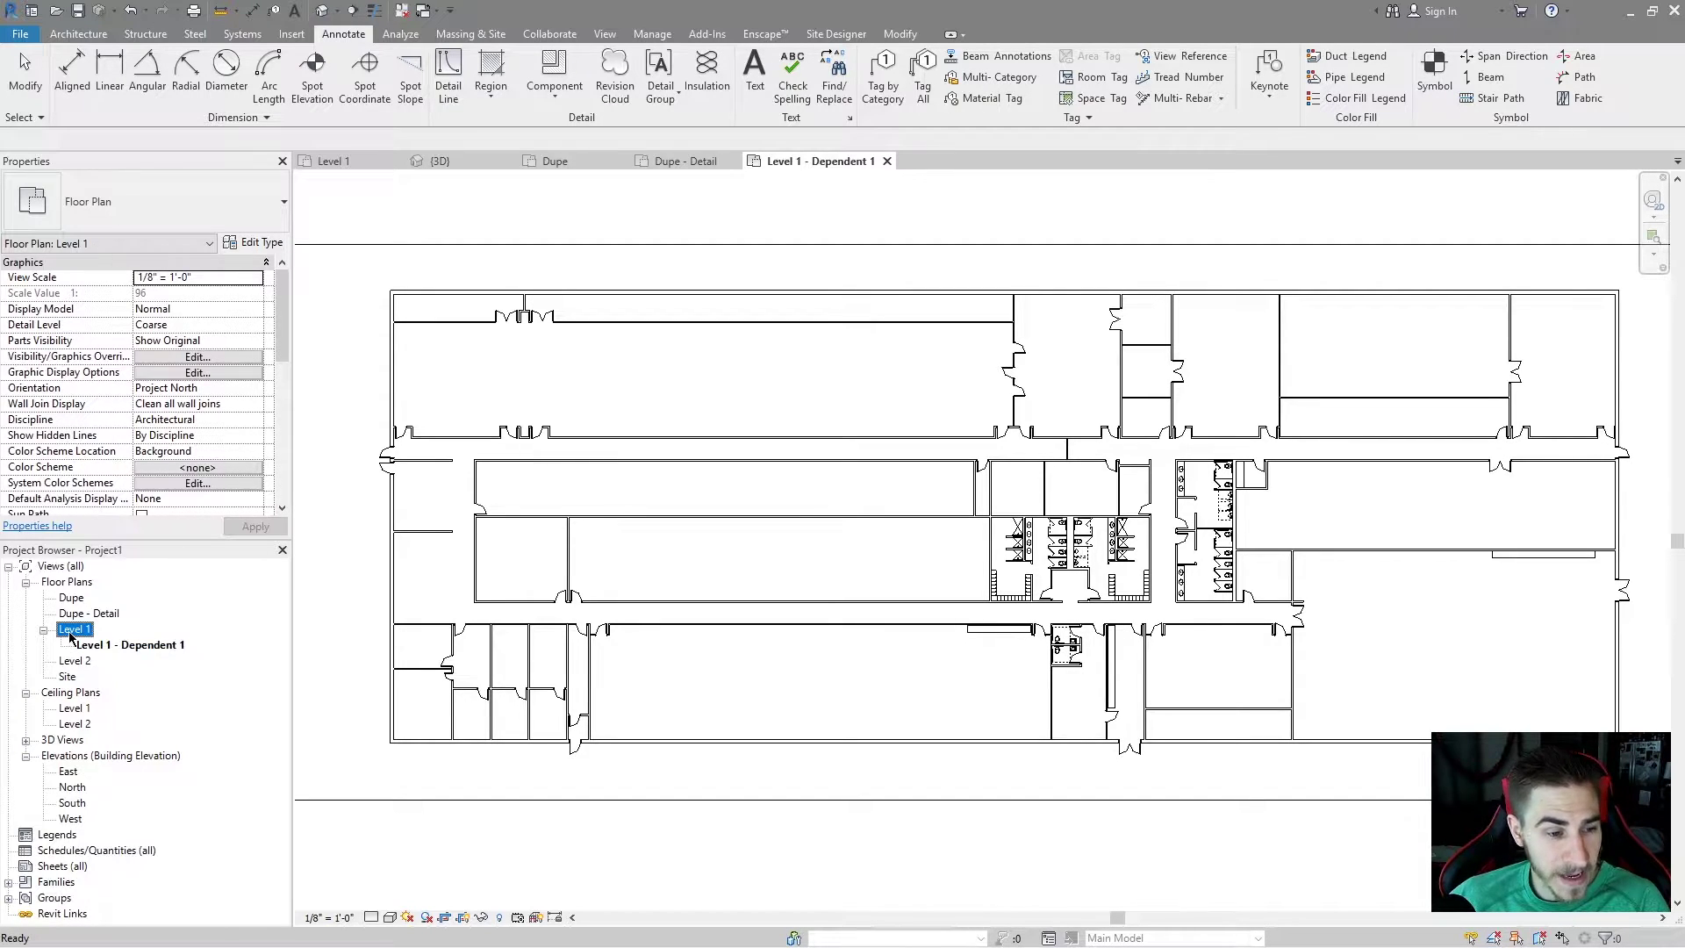
left_click(116, 646)
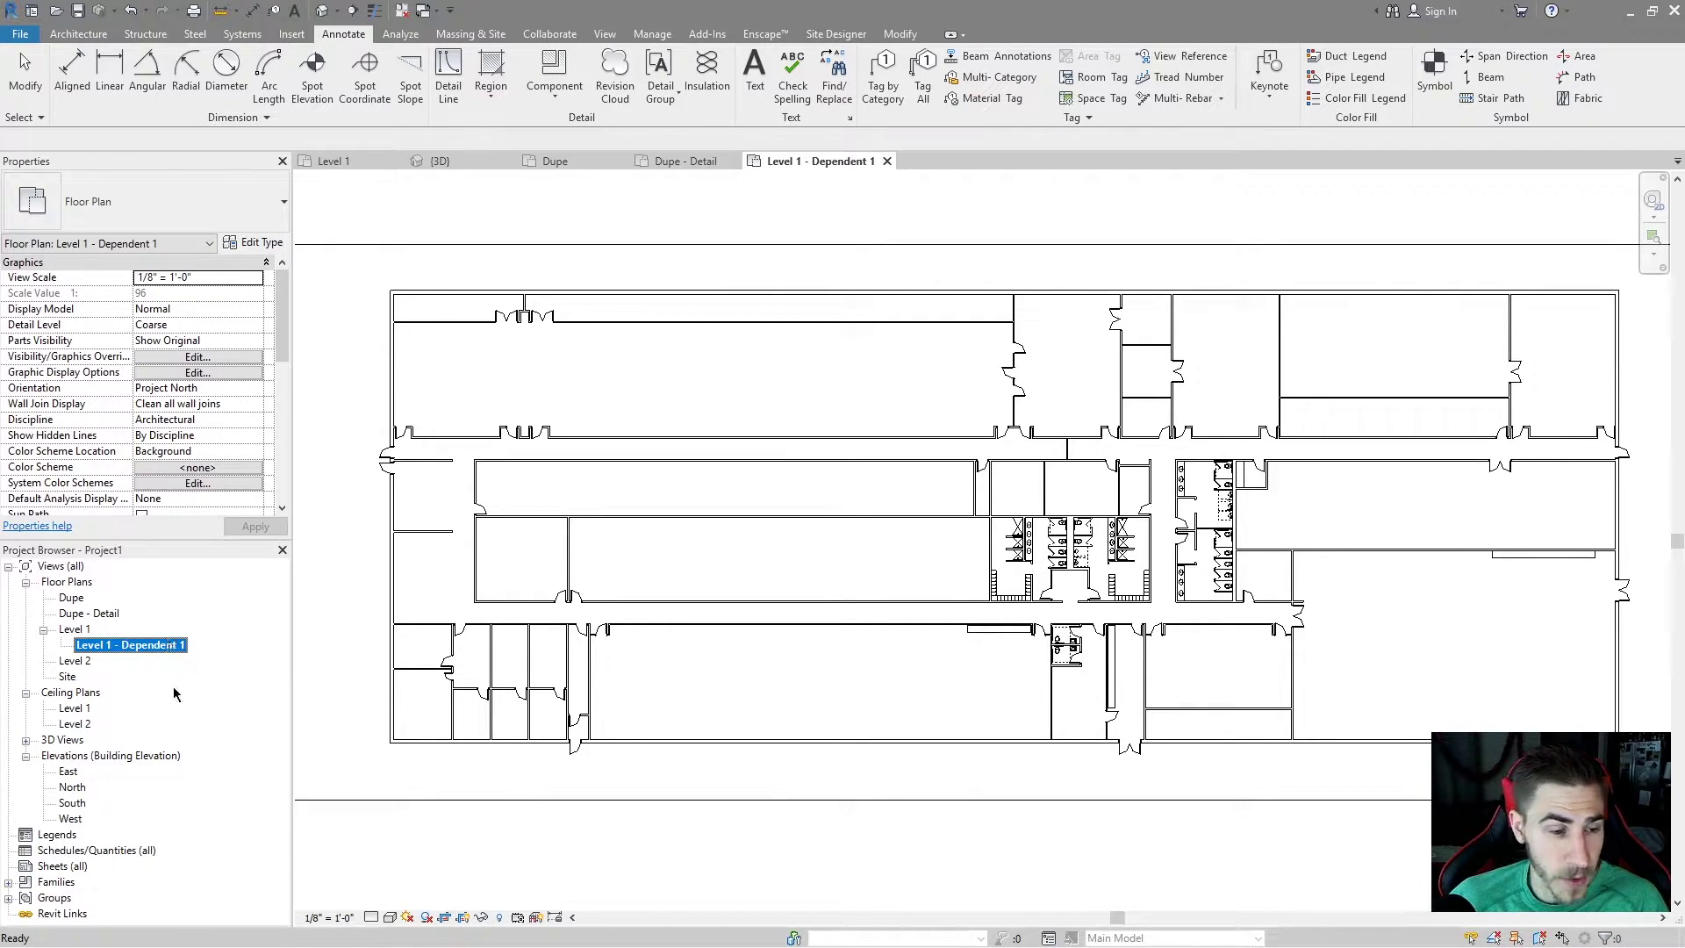
left_click(79, 631)
left_click(127, 649)
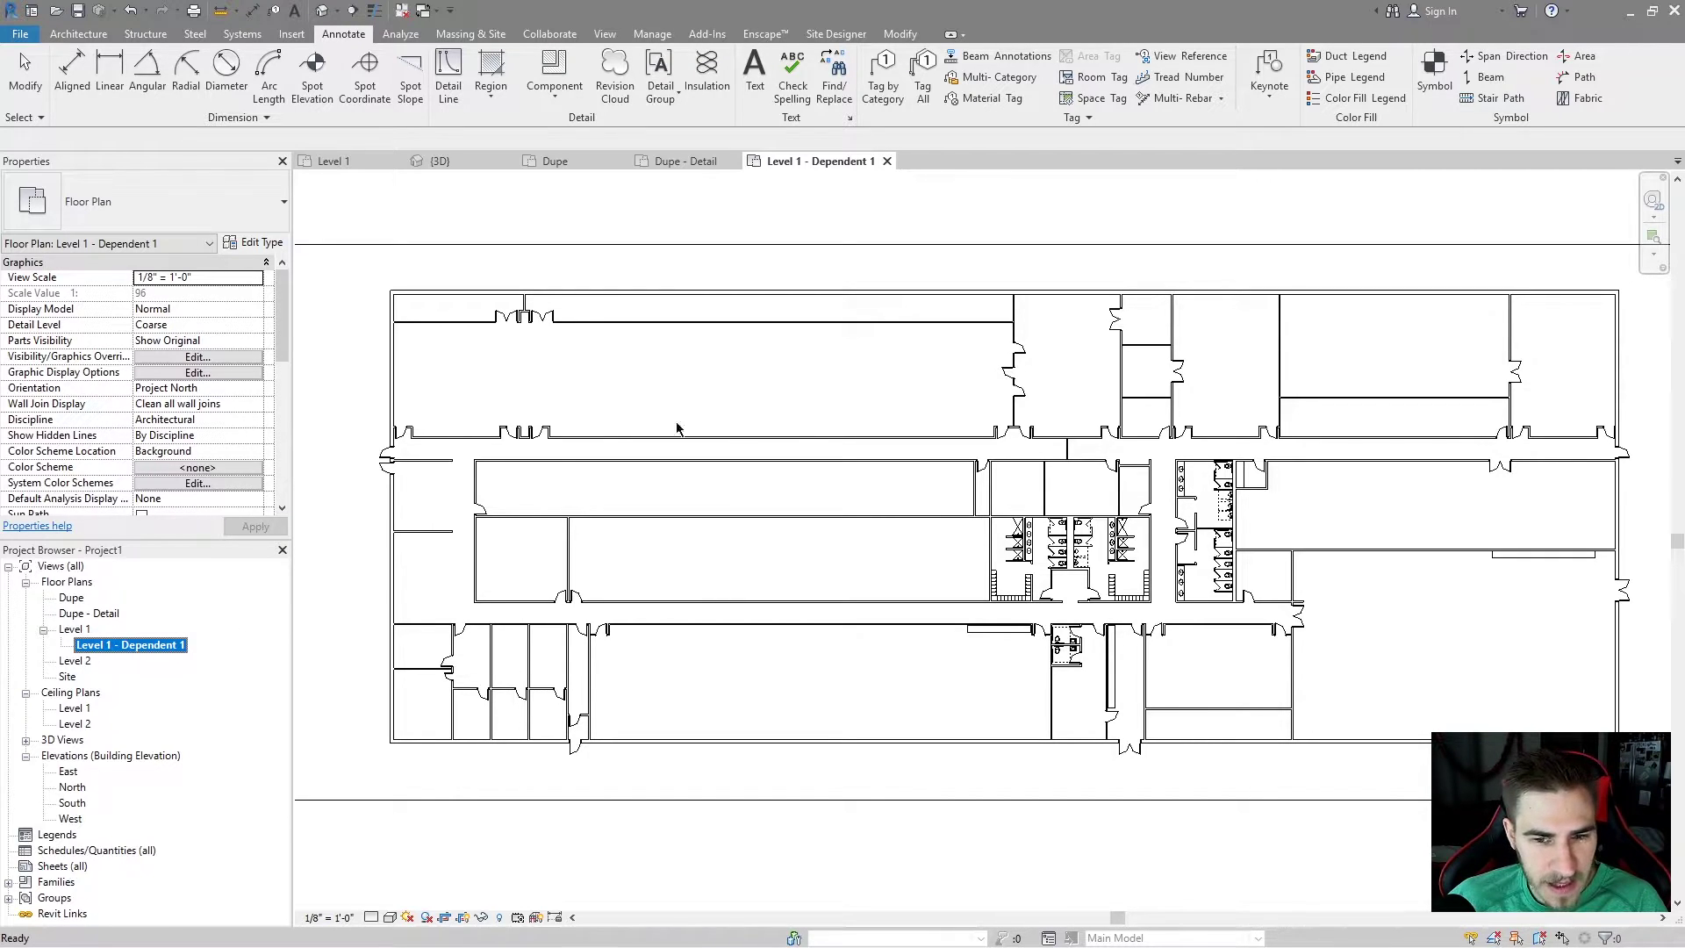
left_click(82, 631)
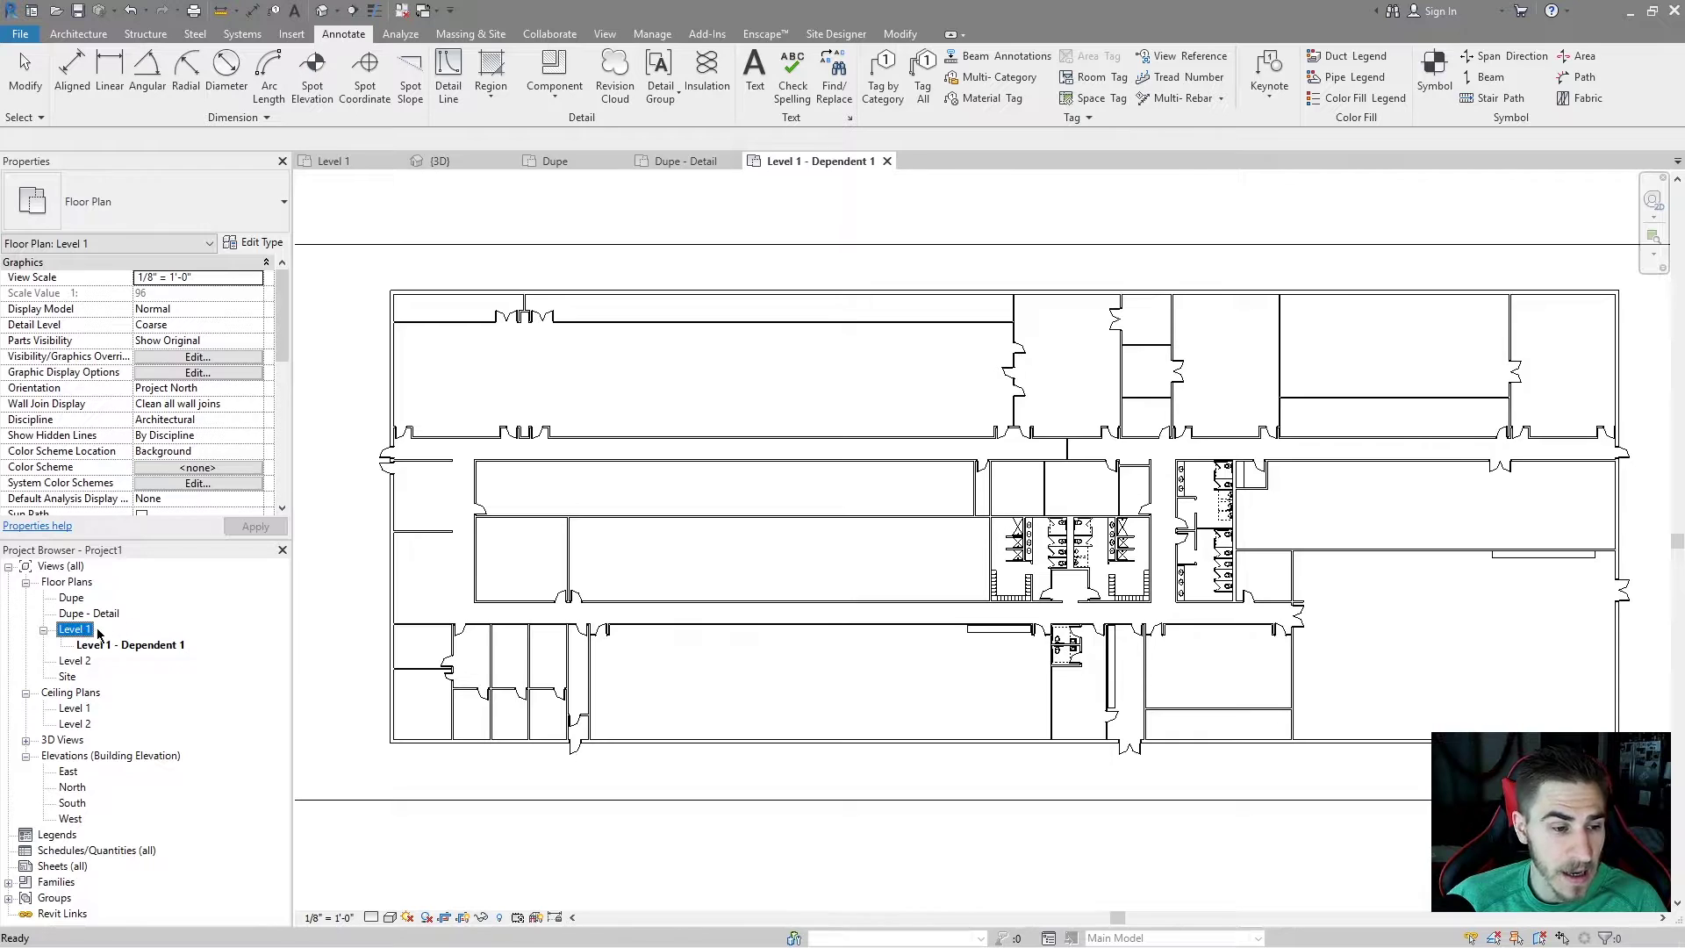
double_click(88, 632)
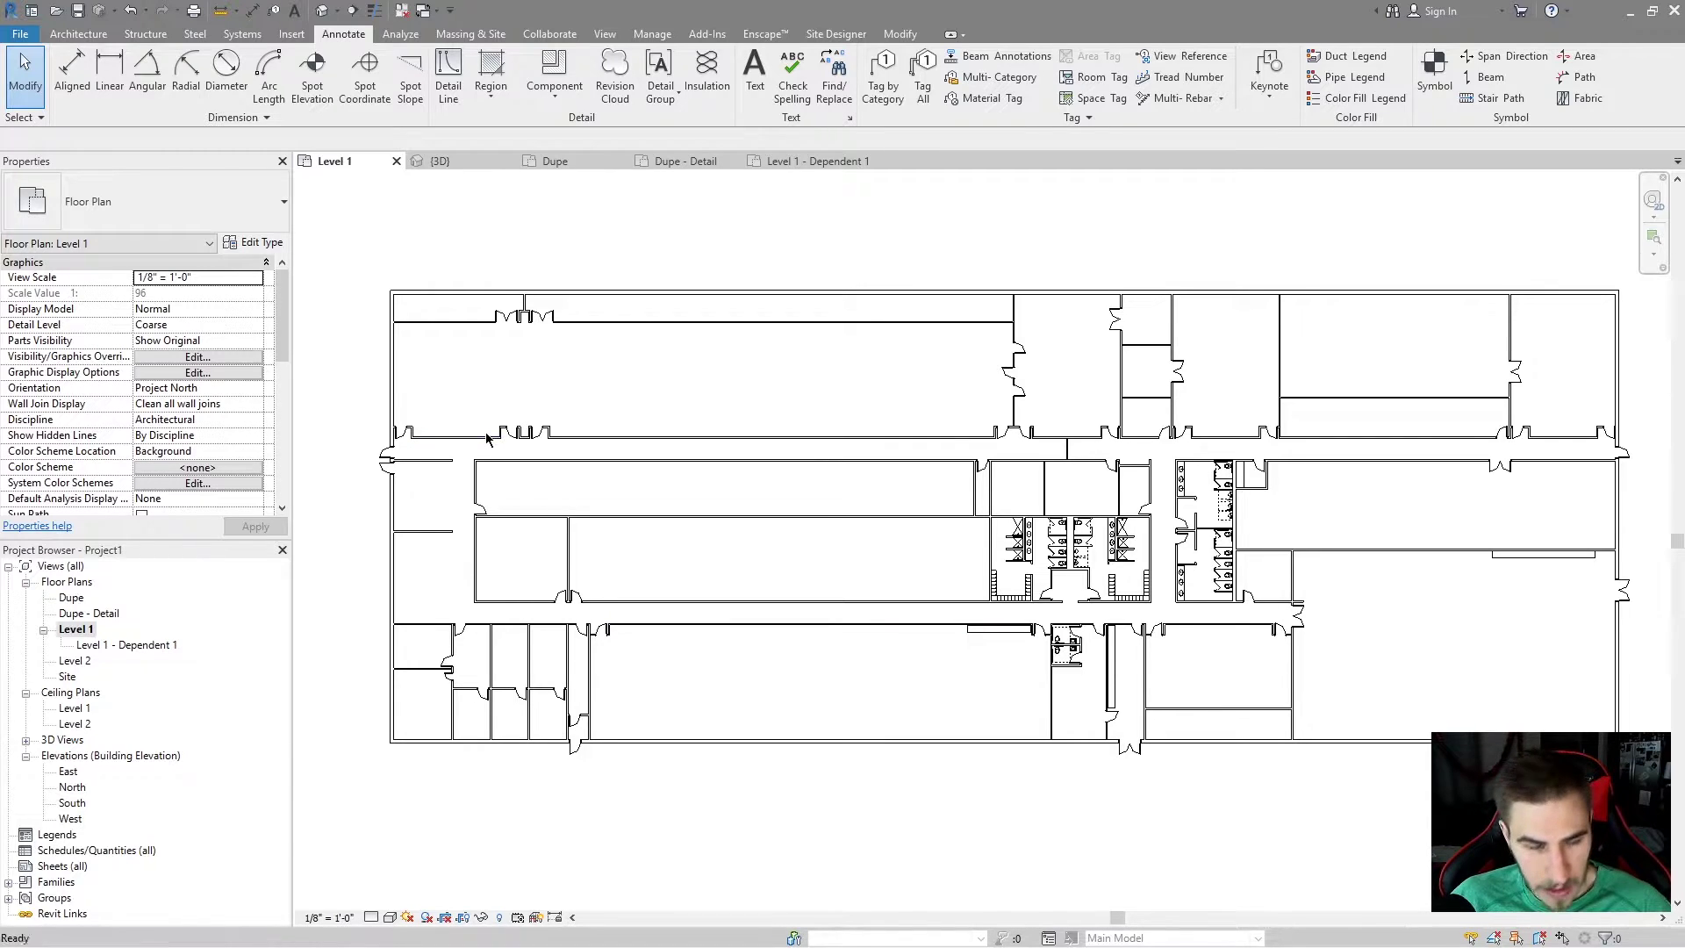
key("d")
key("l")
Step: Open the Level 1 - Dependent 1 view and draw one diagonal detail line about 374' 6" long across the whole building
double_click(129, 646)
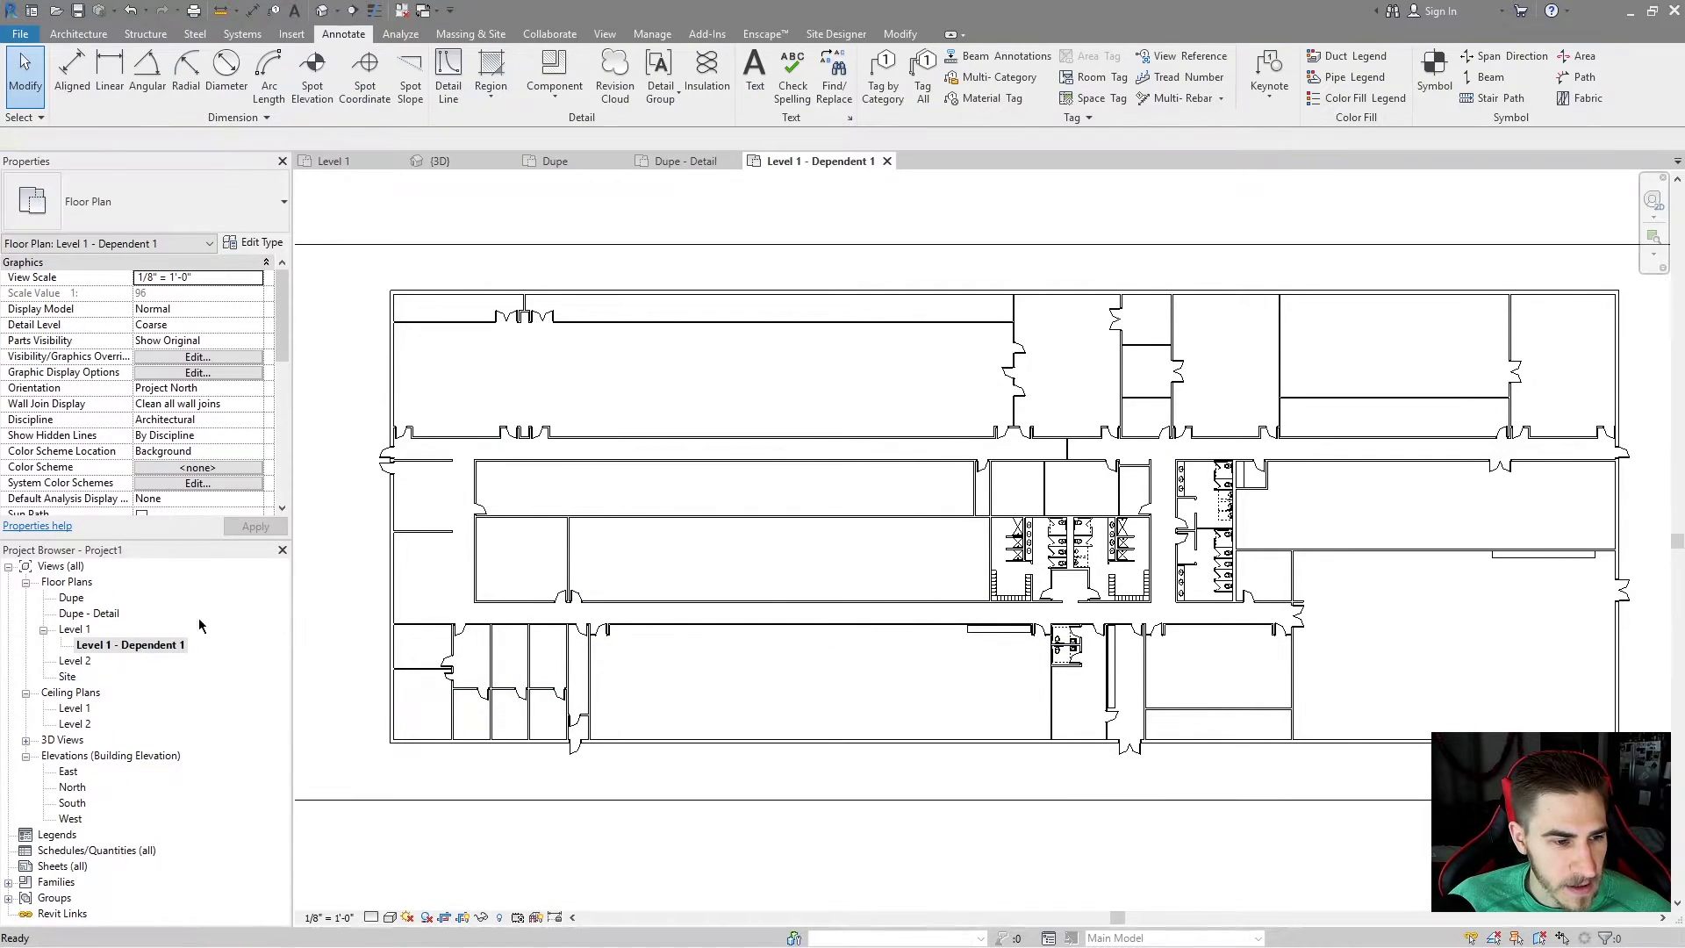
key("d")
key("l")
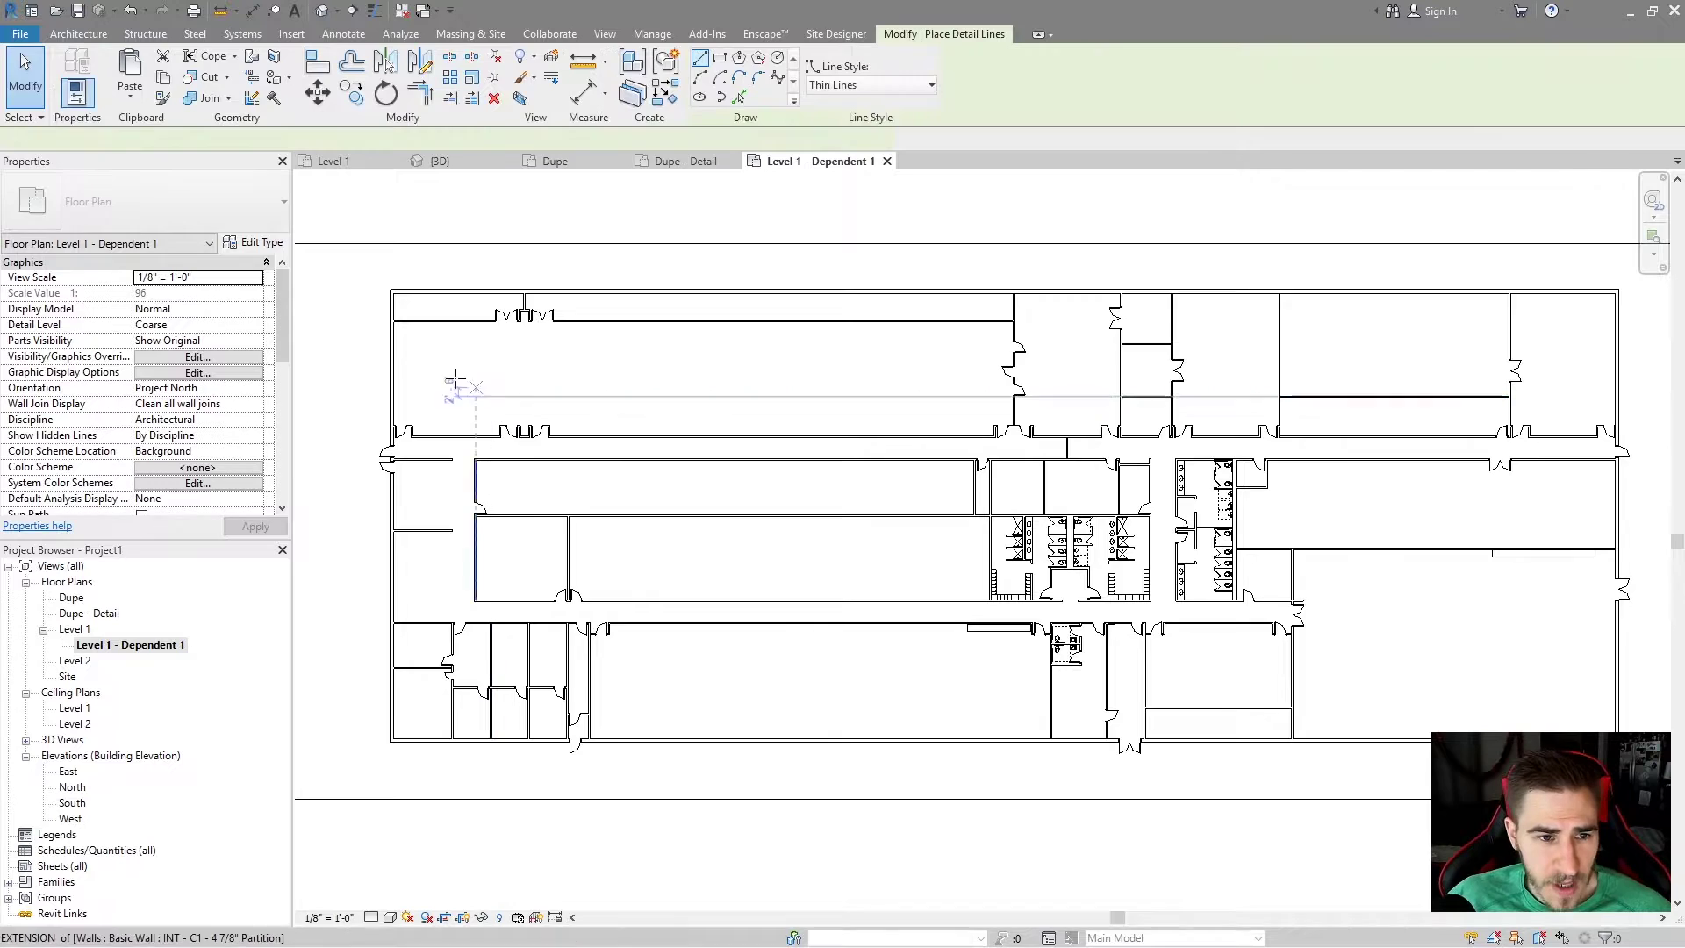
left_click(353, 318)
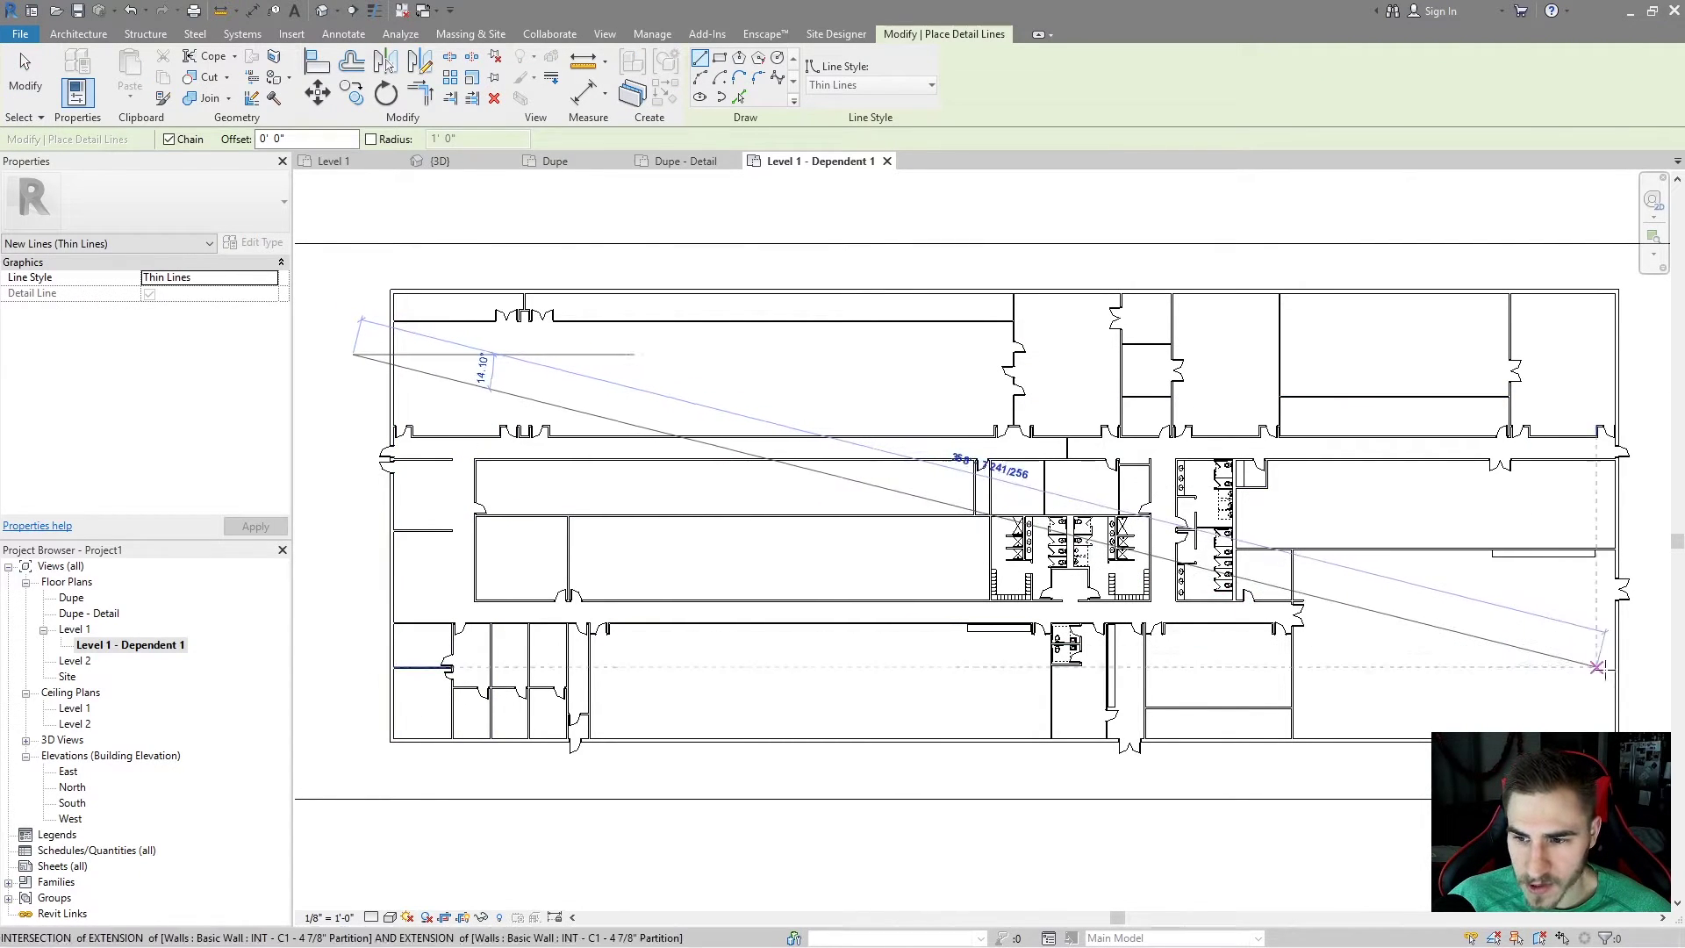
left_click(1646, 700)
key("Escape")
key("Escape")
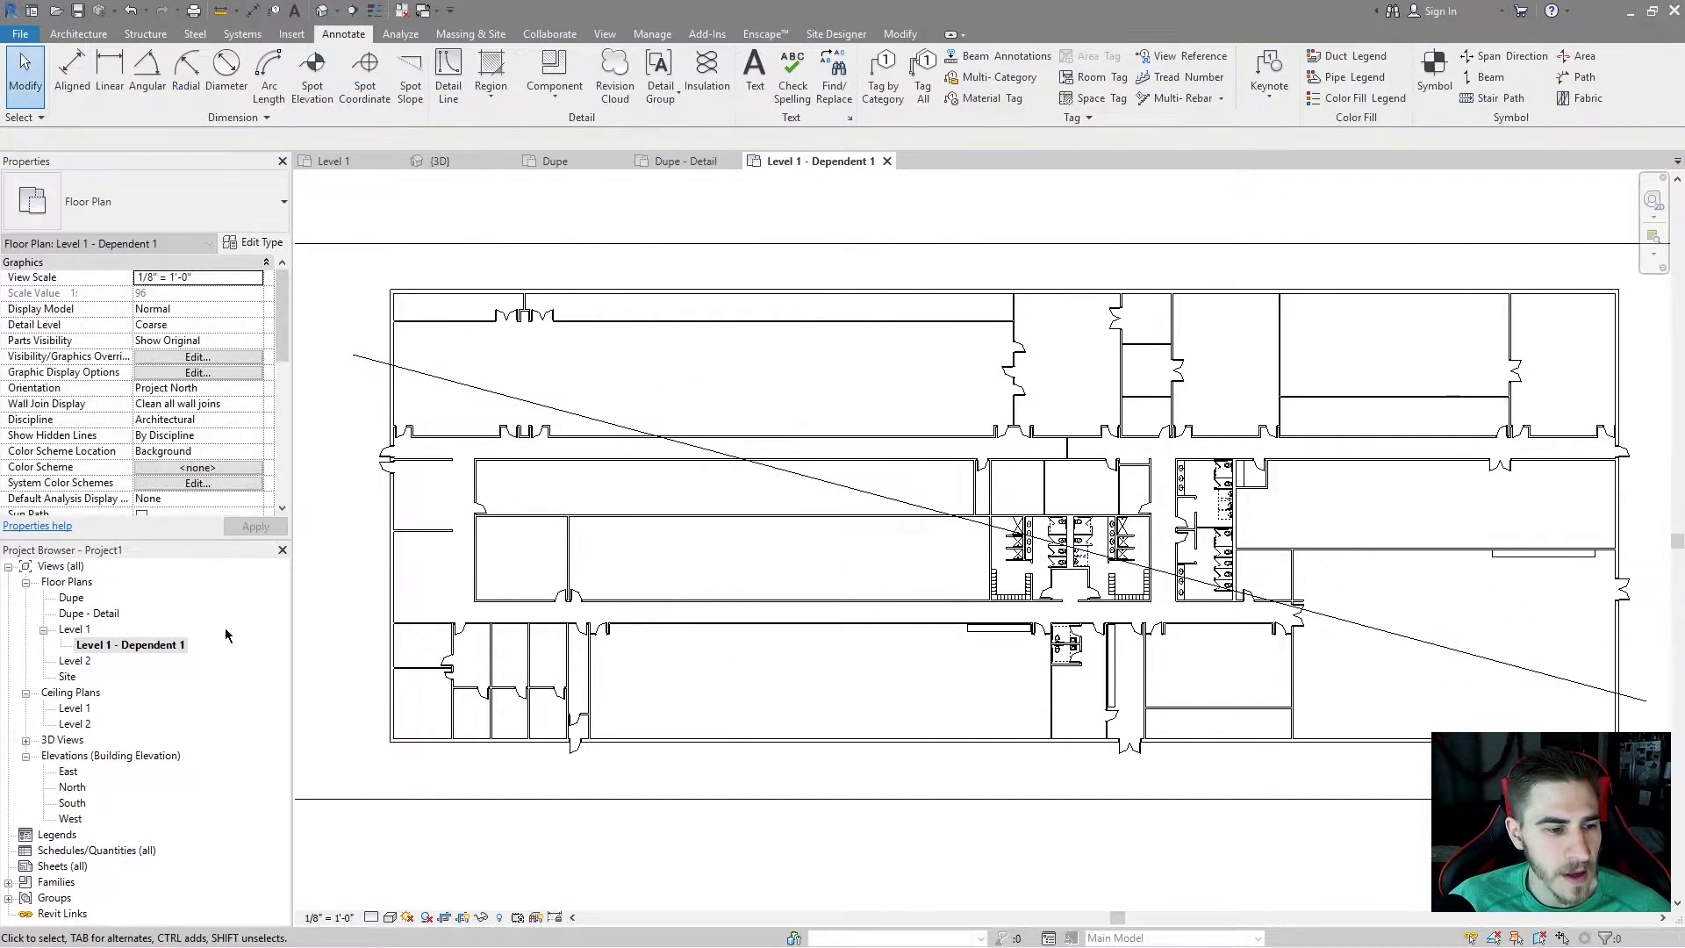
Step: Open the parent Level 1 floor plan and inspect the diagonal detail line there against the dependent view
double_click(75, 629)
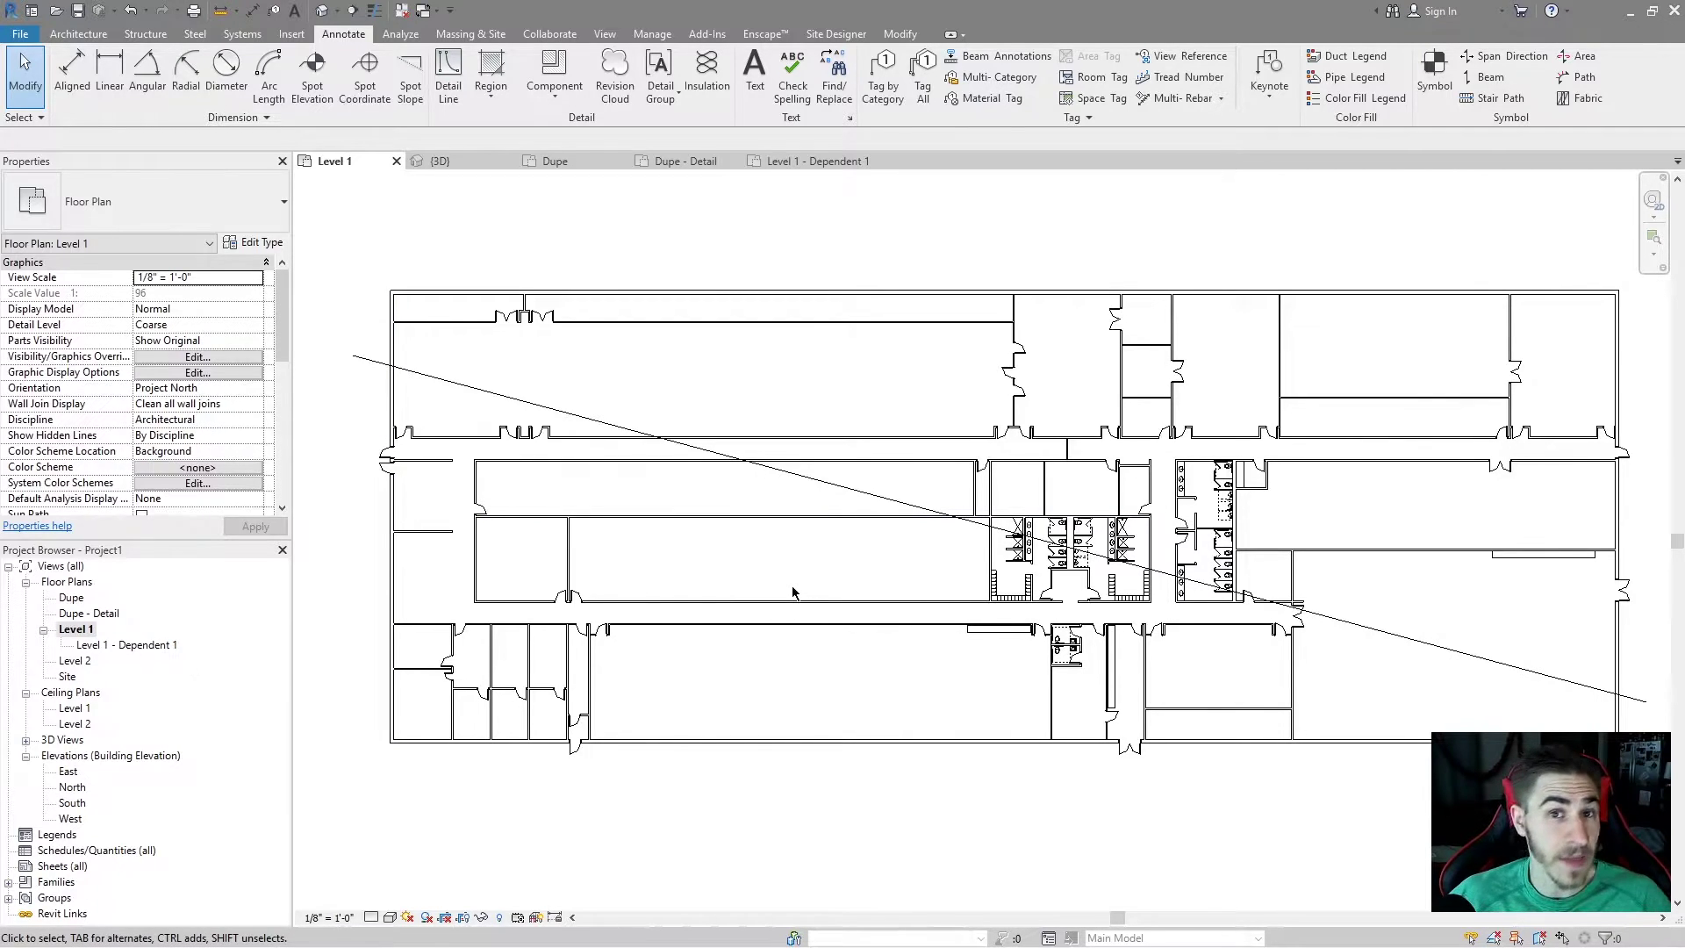
left_click(850, 486)
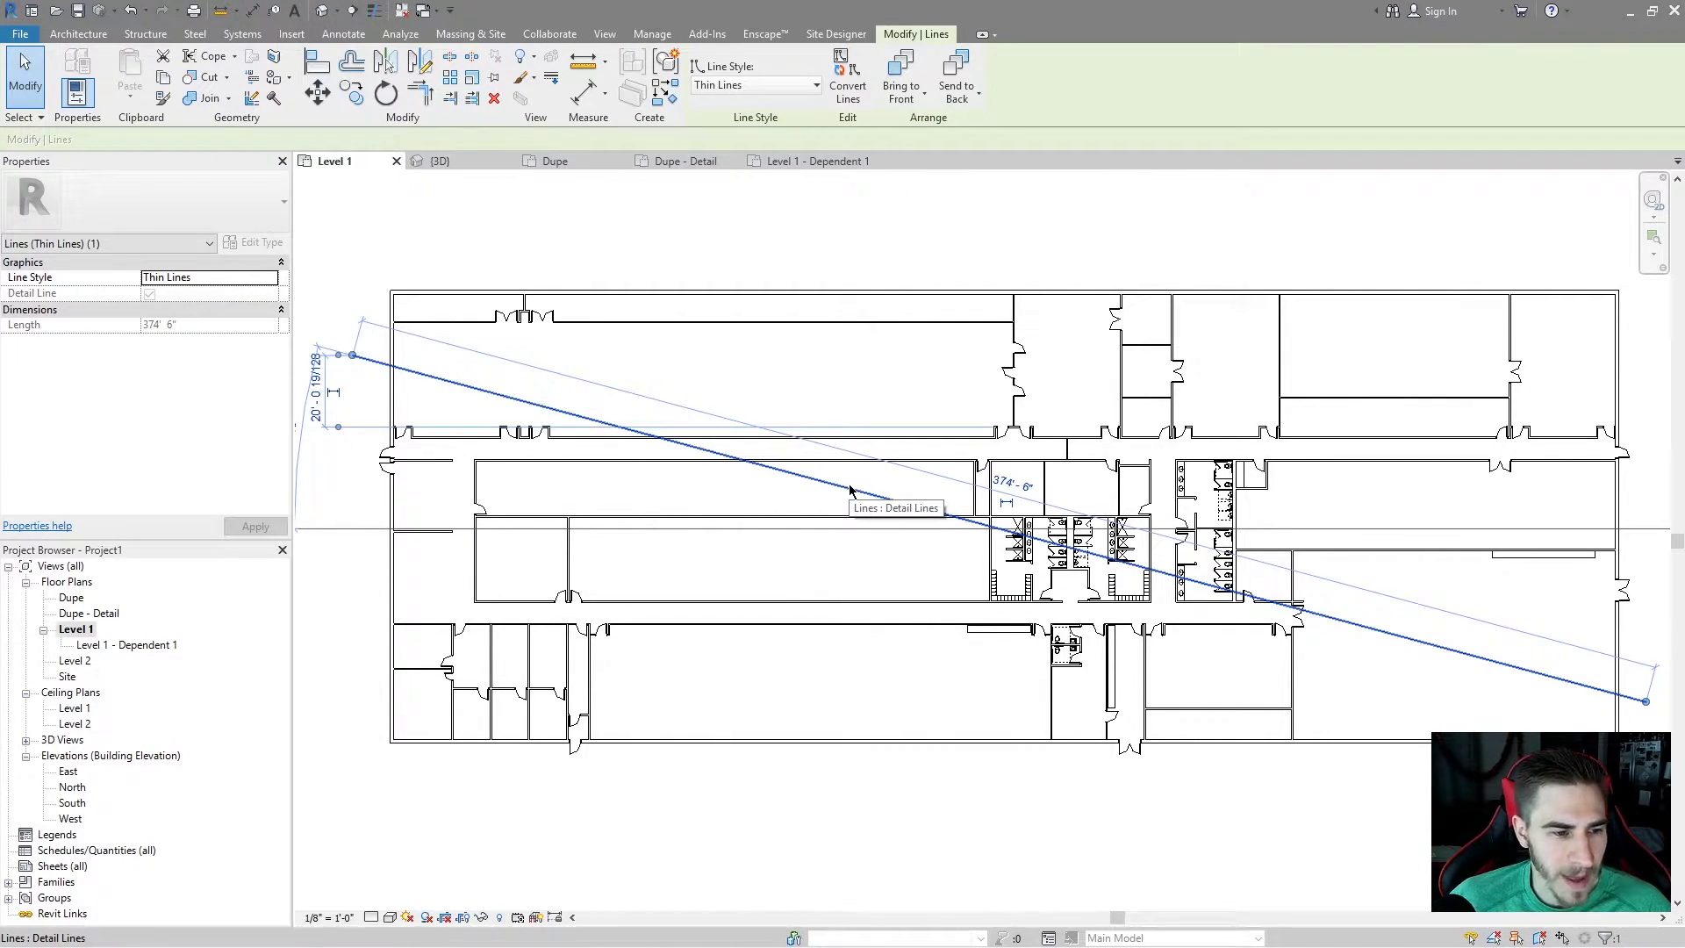
left_click(107, 647)
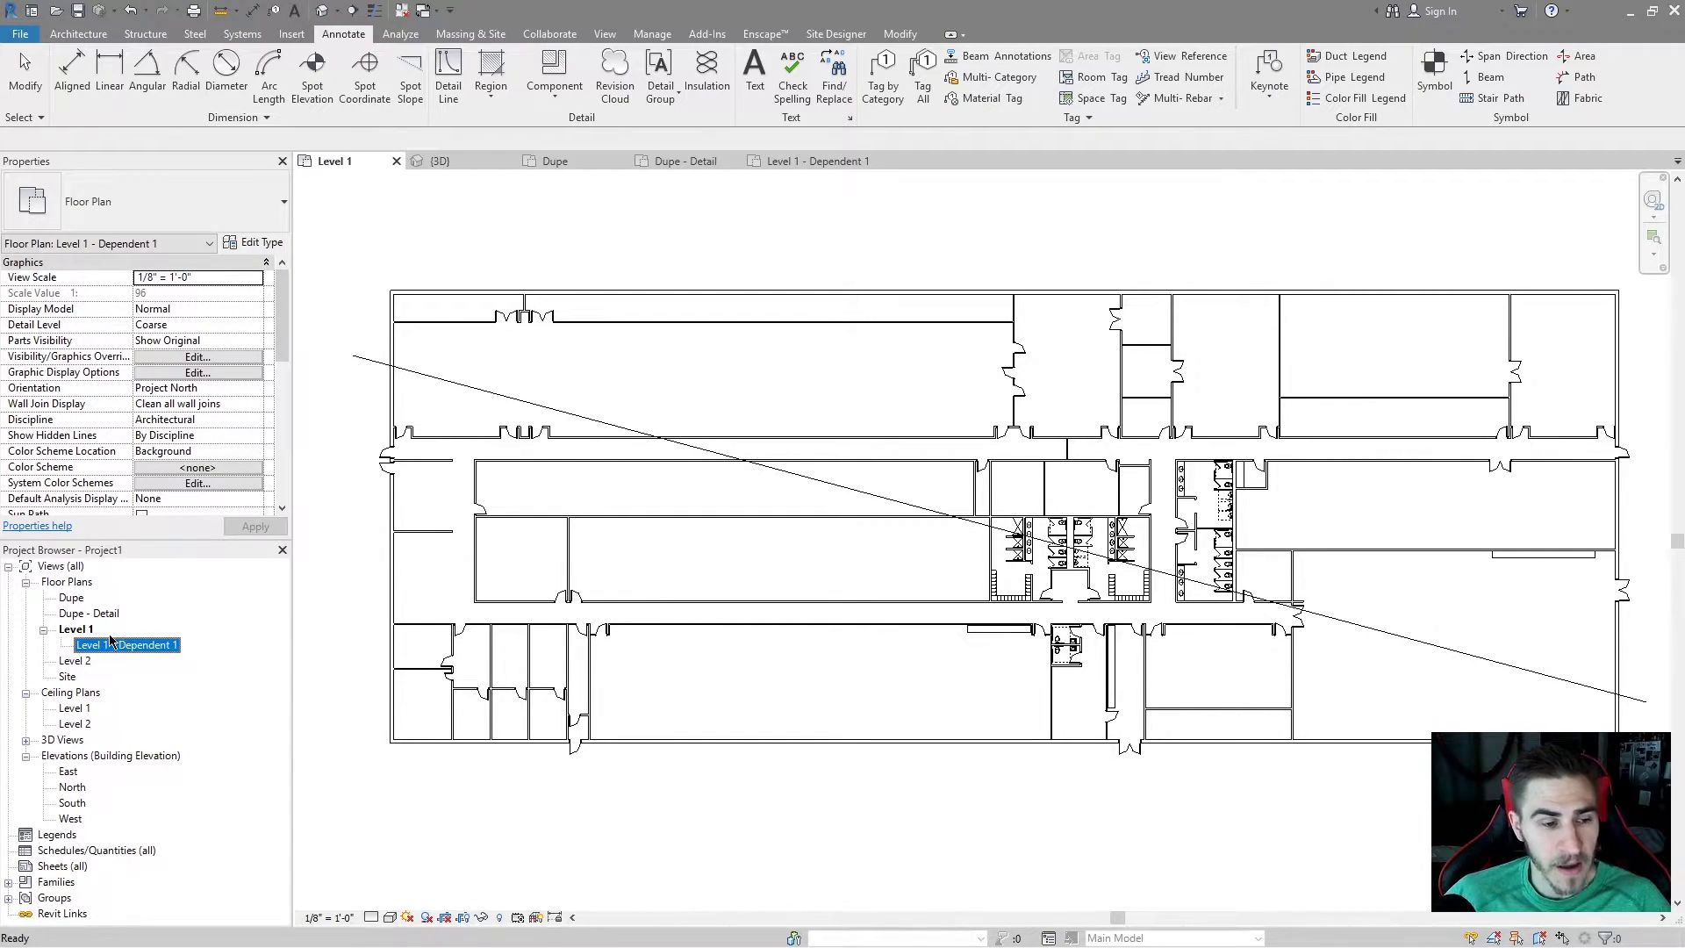
left_click(79, 632)
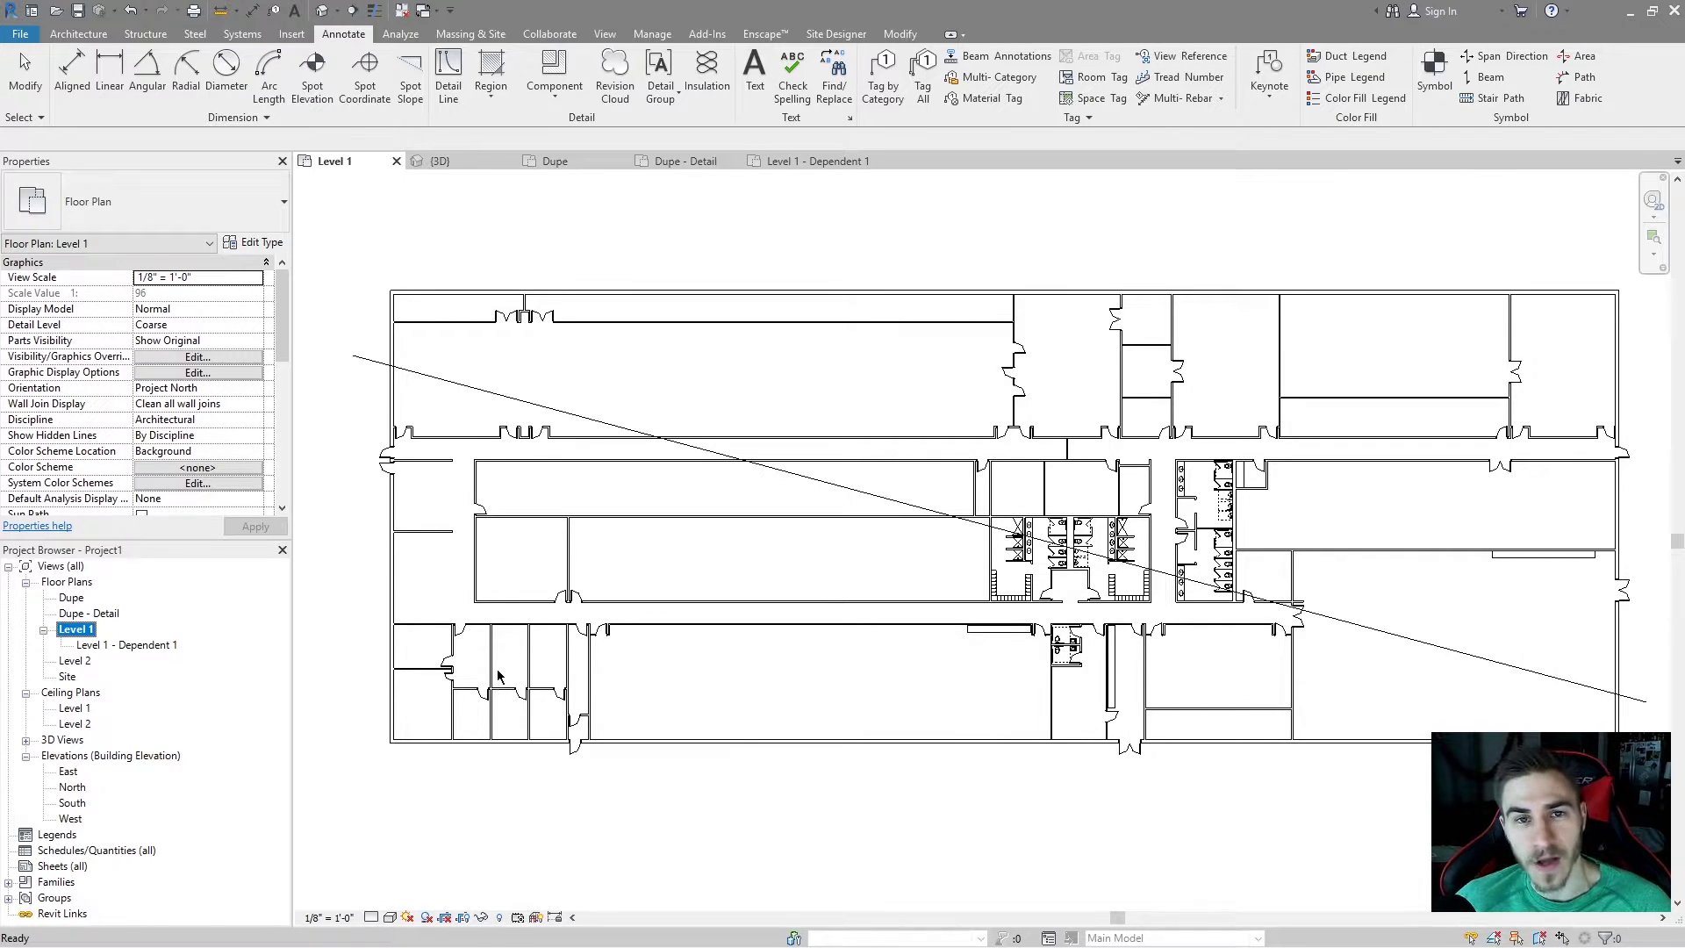
left_click(842, 487)
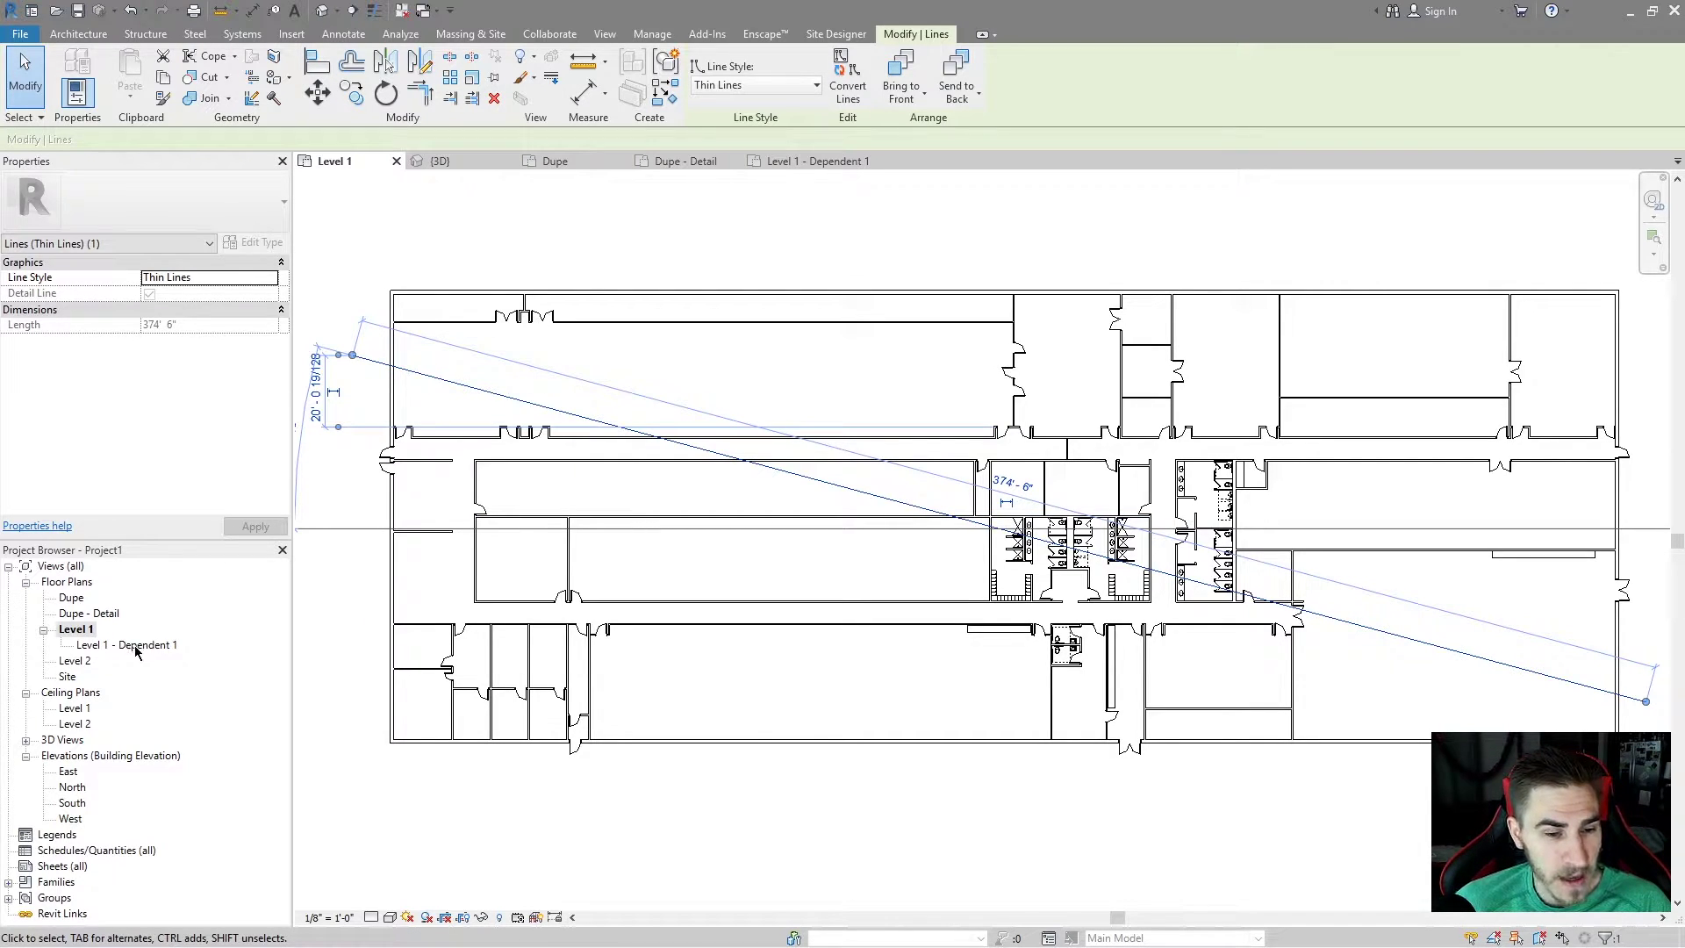
left_click(842, 569)
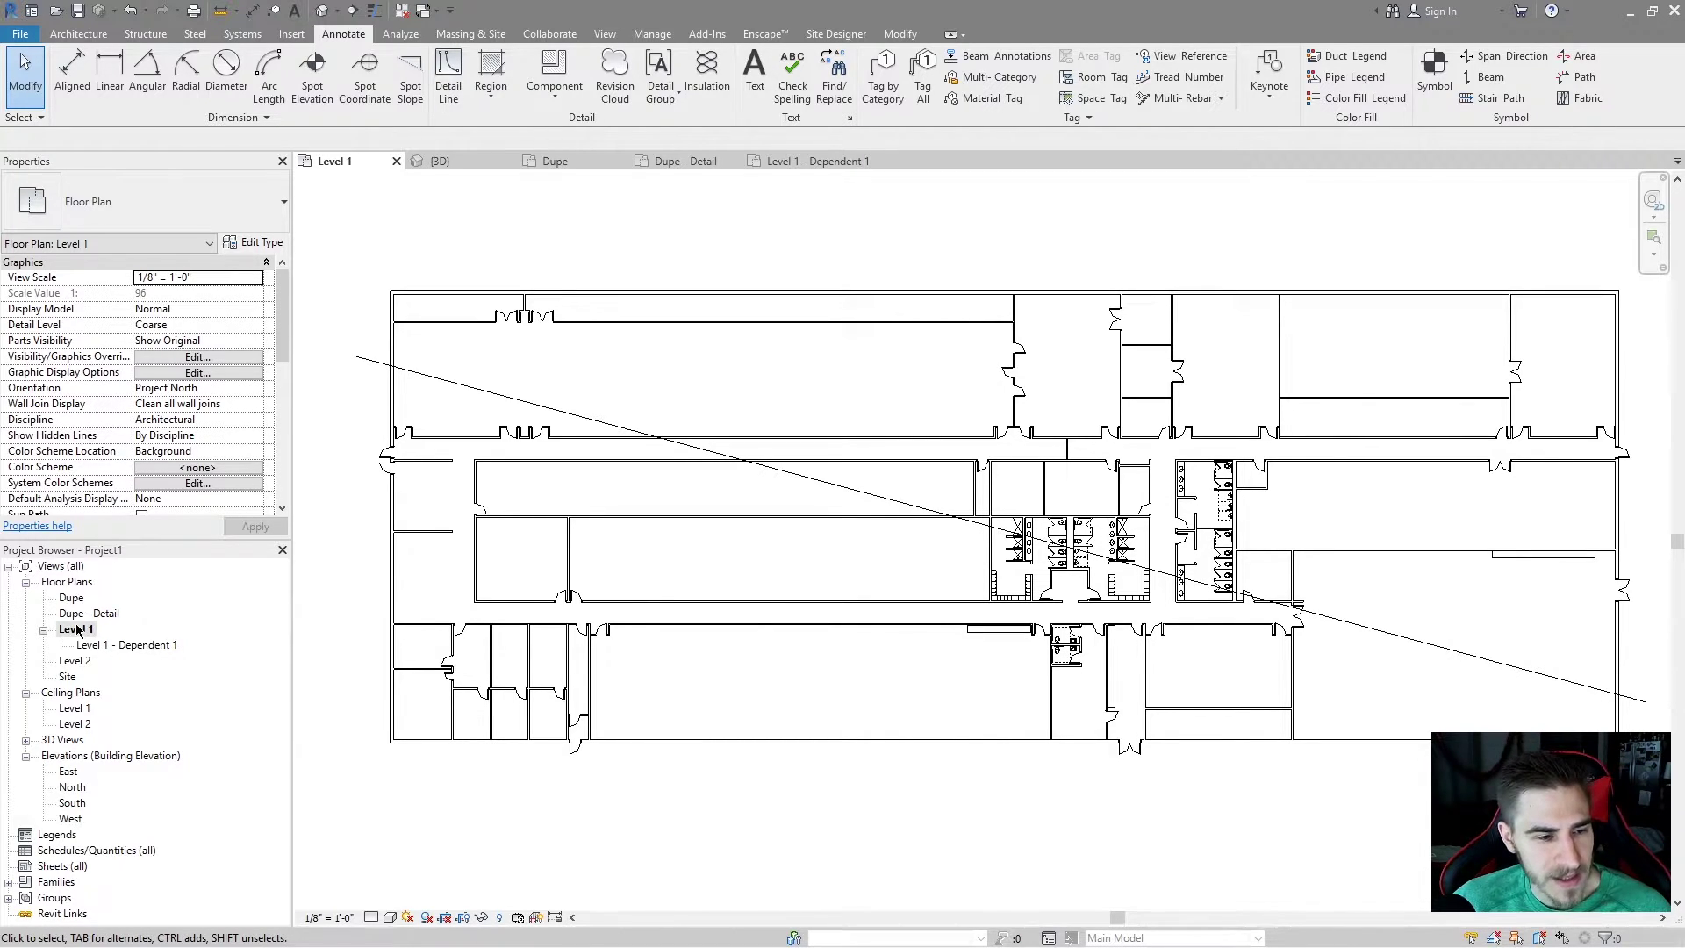
left_click(114, 646)
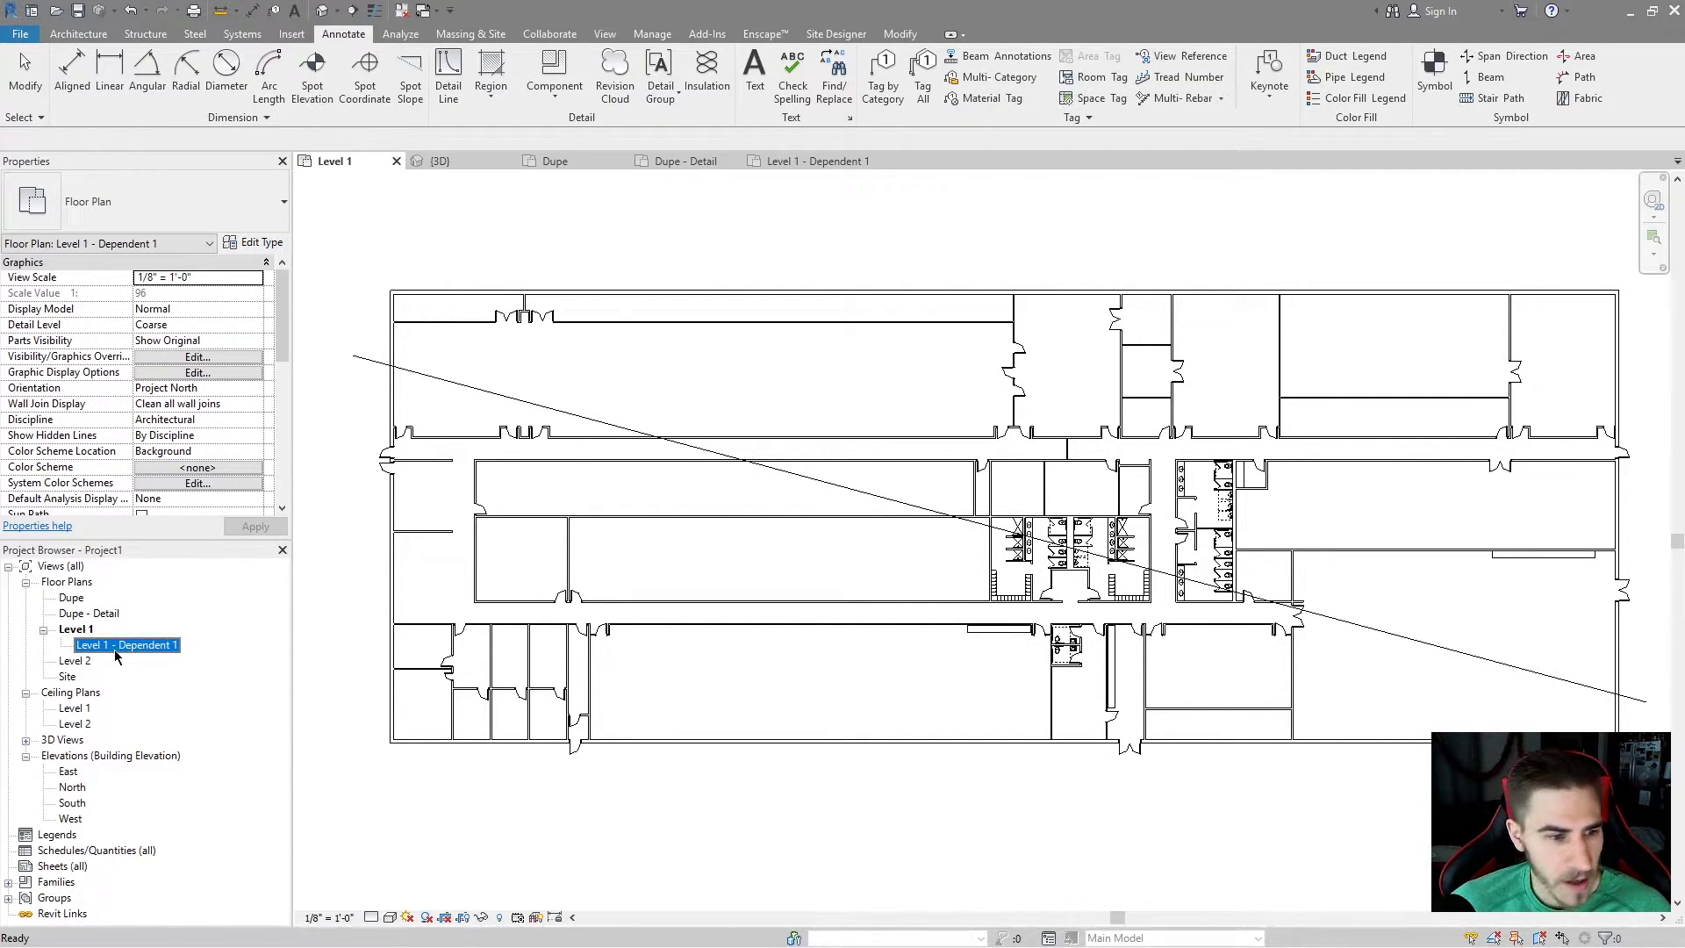
Step: Duplicate the Level 1 floor plan as a dependent a second time
right_click(79, 629)
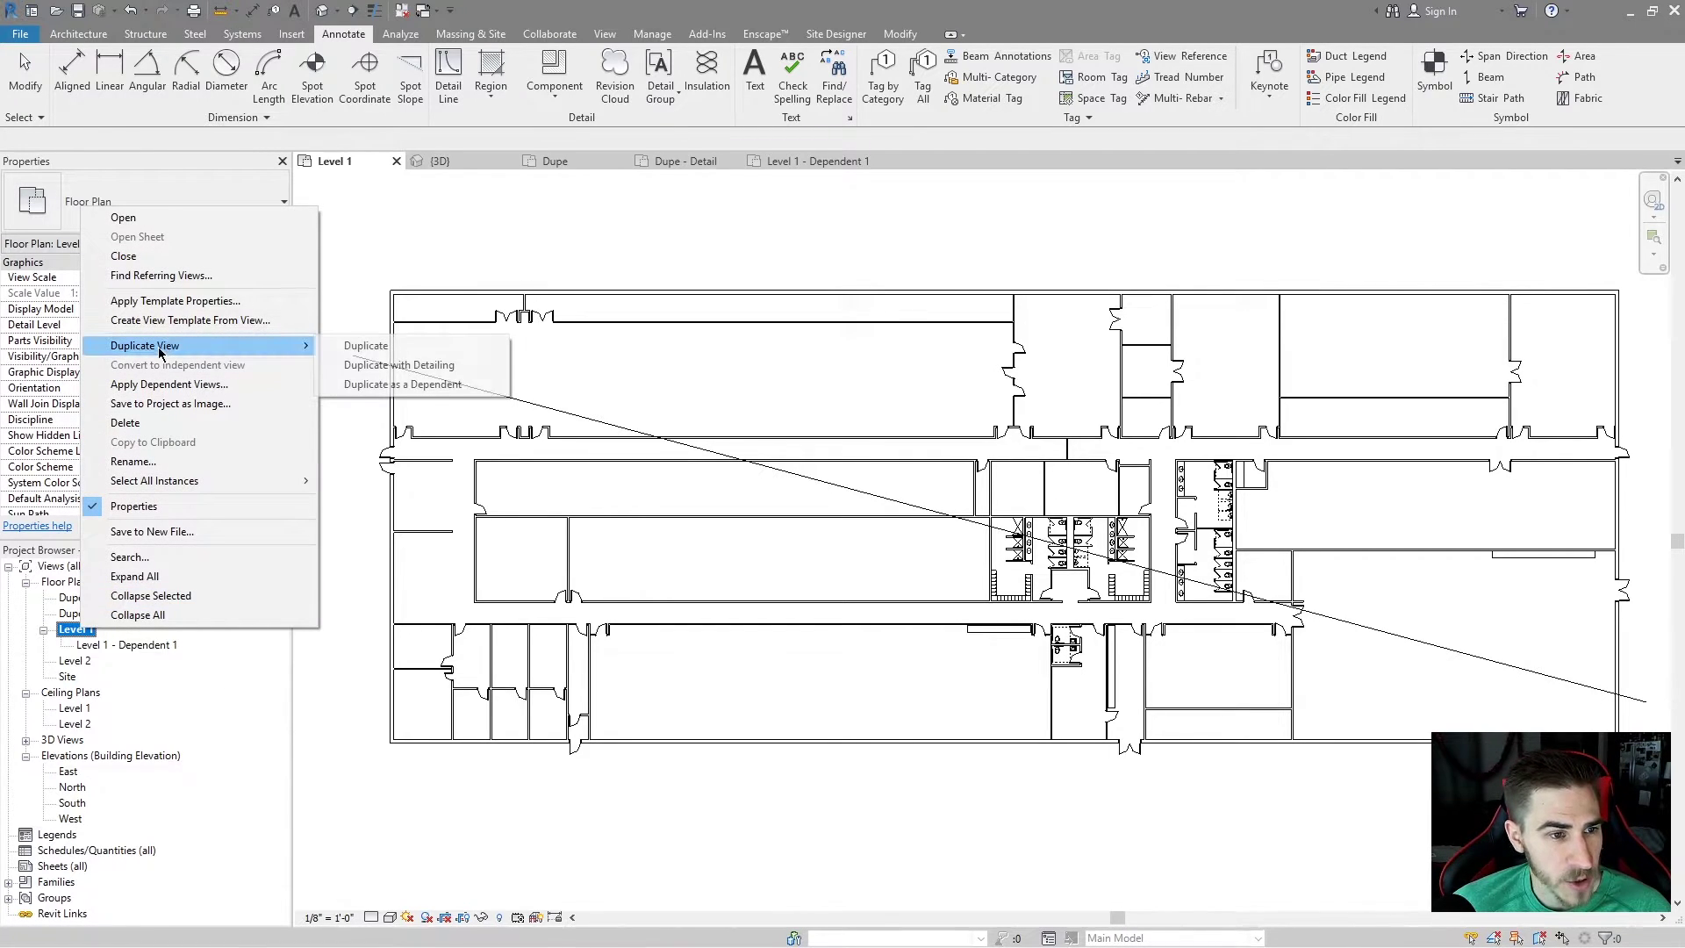
mouse_move(242, 348)
left_click(404, 385)
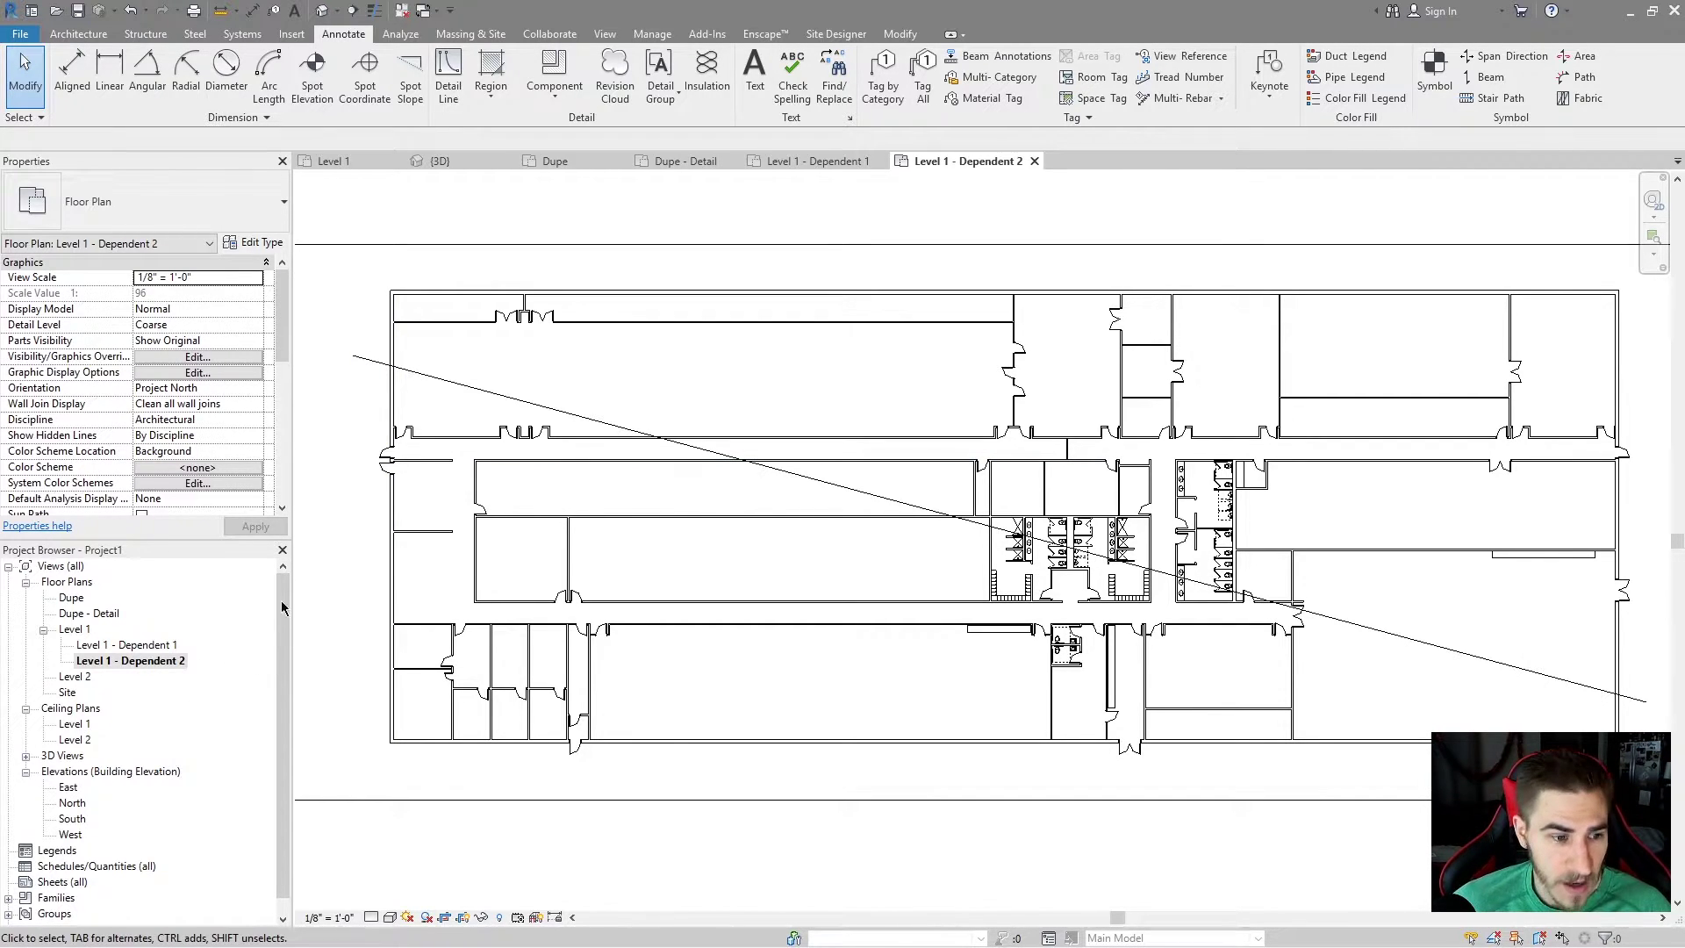
Step: Delete the diagonal detail line in the second dependent view and select Level 1 - Dependent 1 in the project's view list
left_click(139, 649)
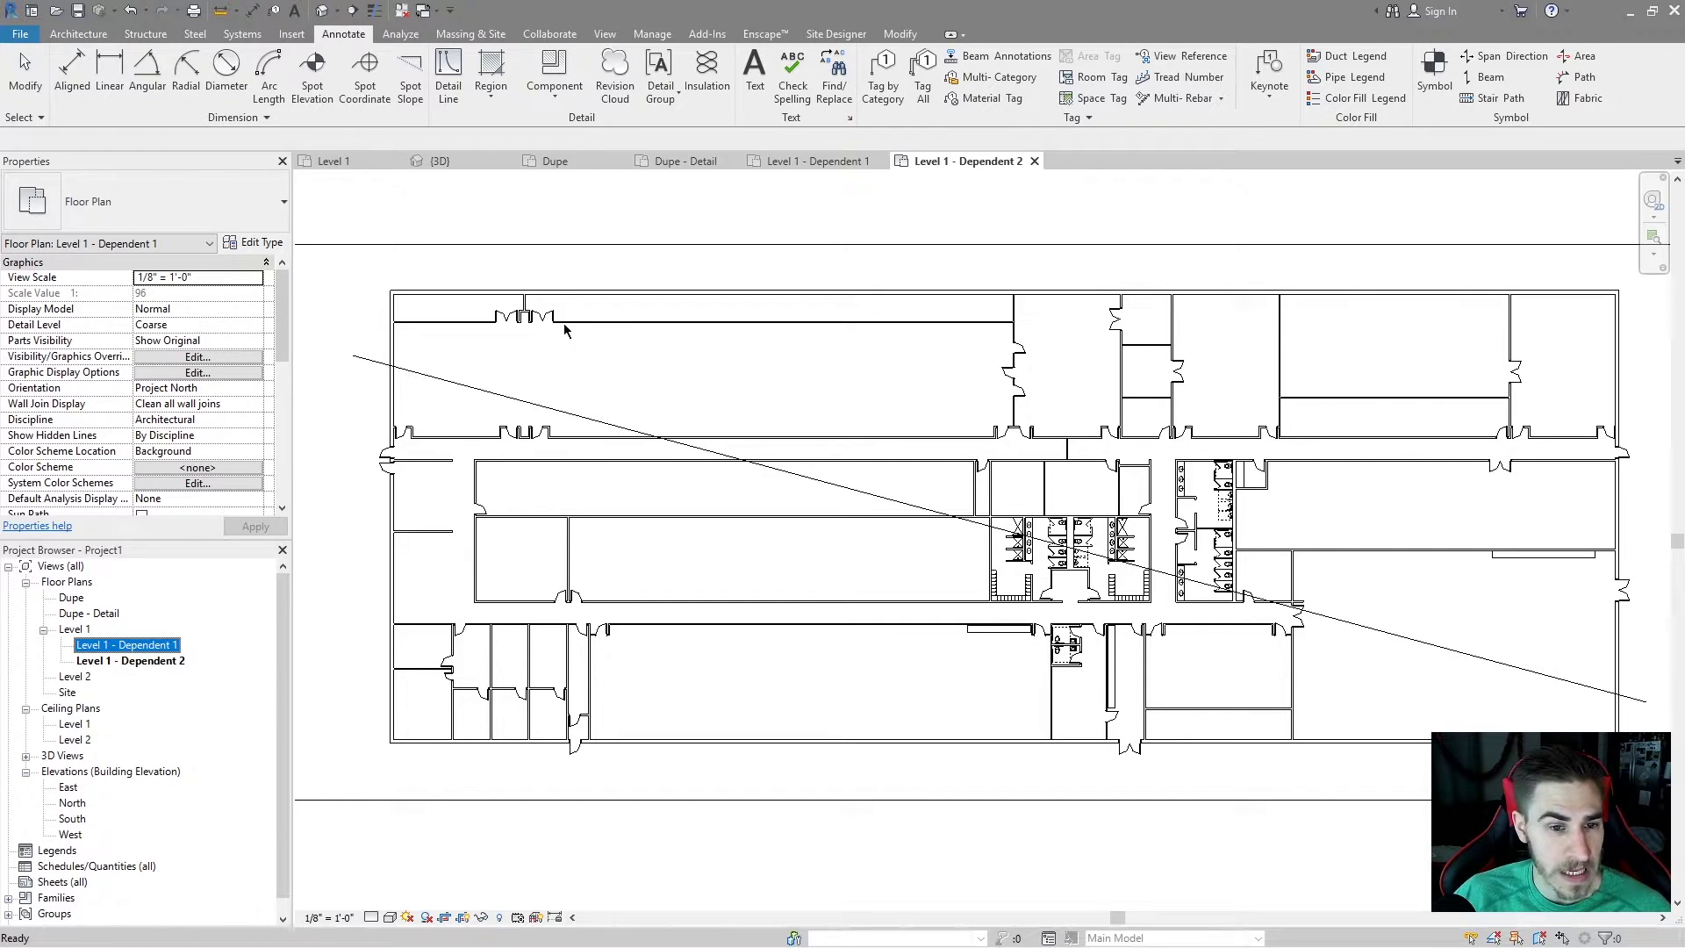
left_click(509, 397)
key("Delete")
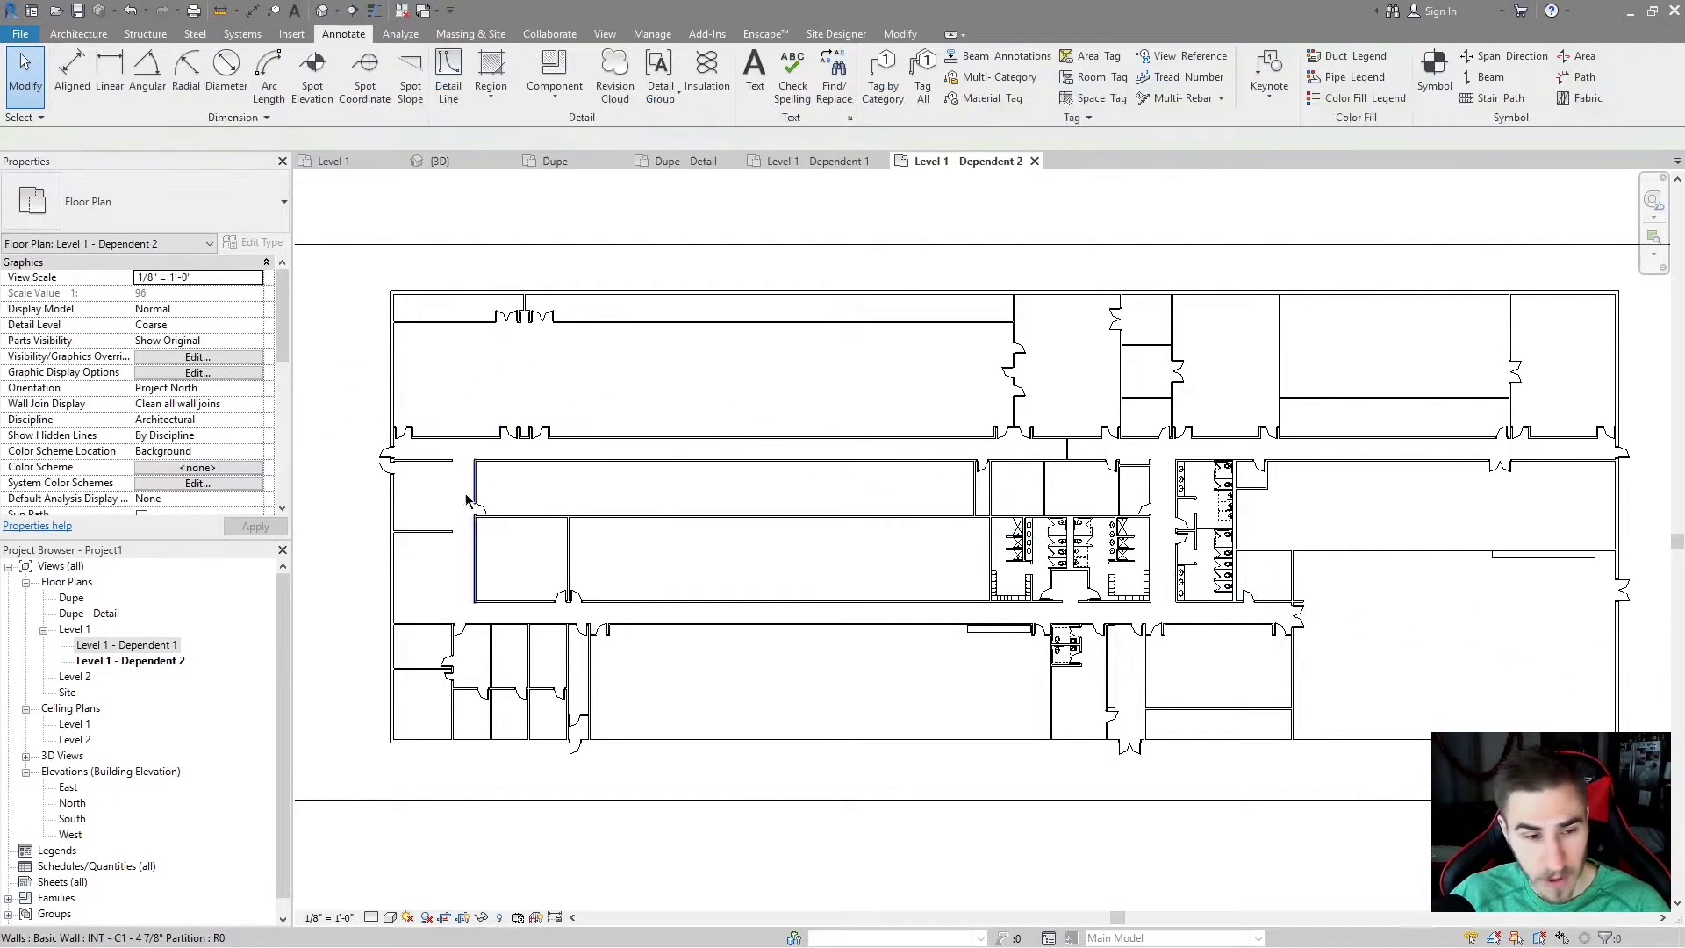
left_click(87, 643)
left_click(160, 648)
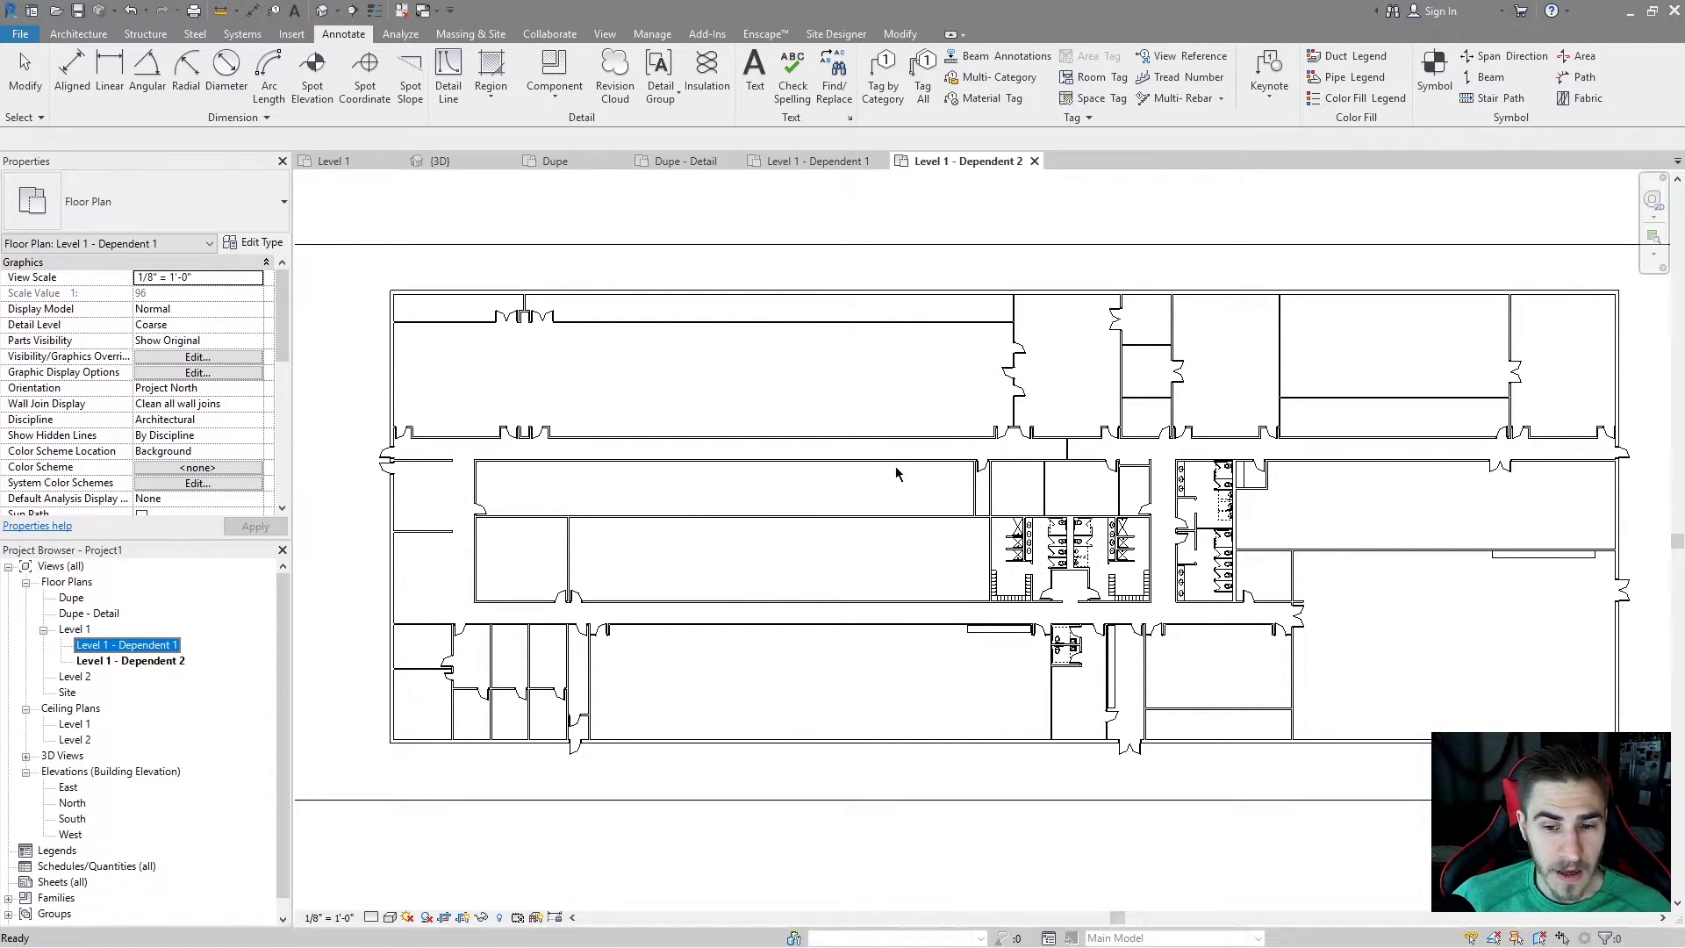
Step: Examine the crop region around the building in the second dependent view
left_click(890, 624)
scroll(842, 581, "down", 1)
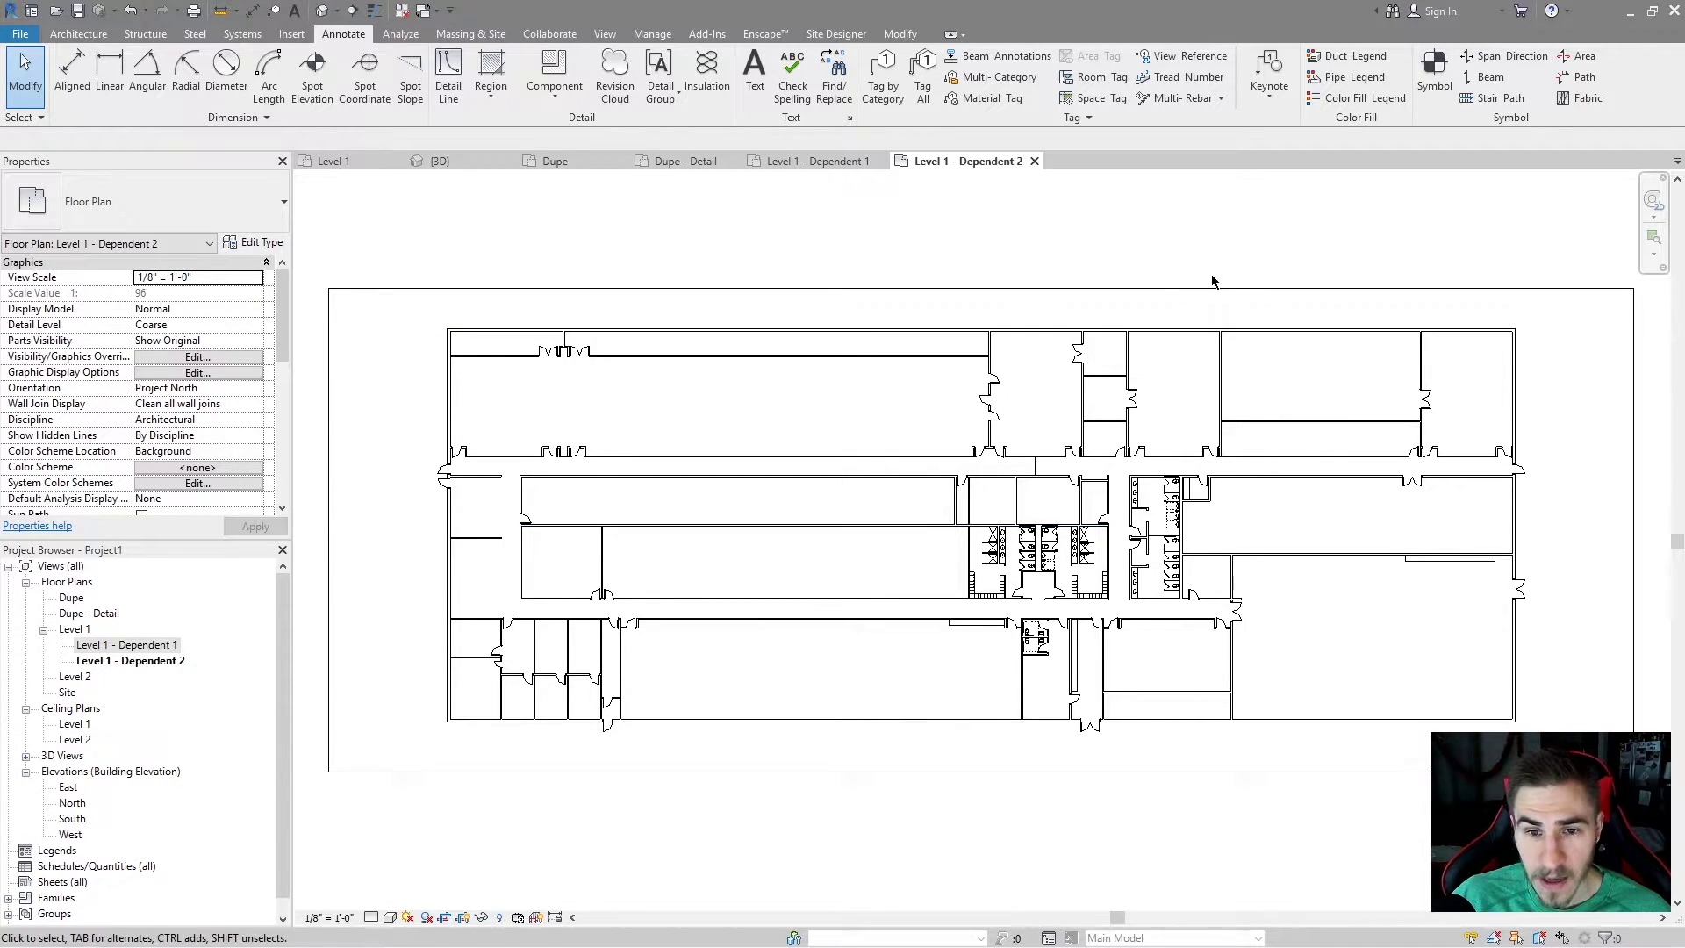
left_click(1076, 289)
left_click(787, 255)
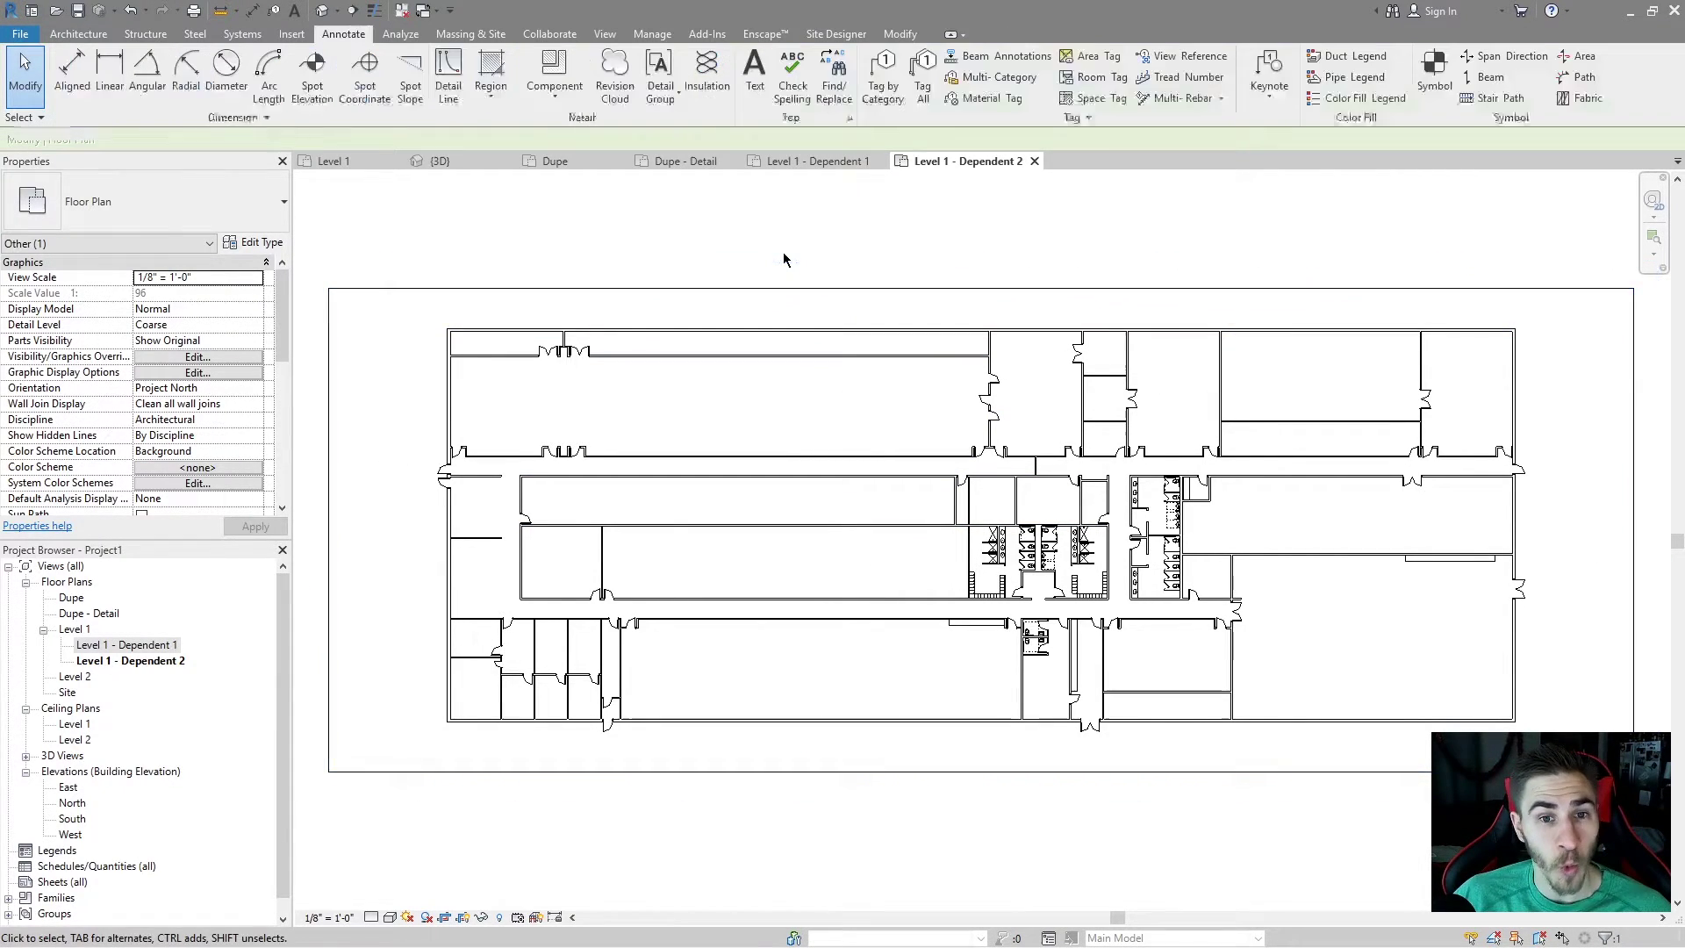
Step: Open Level 1 - Dependent 1 and crop it to the left half of the building, tightening the left crop boundary toward the exterior wall
double_click(141, 644)
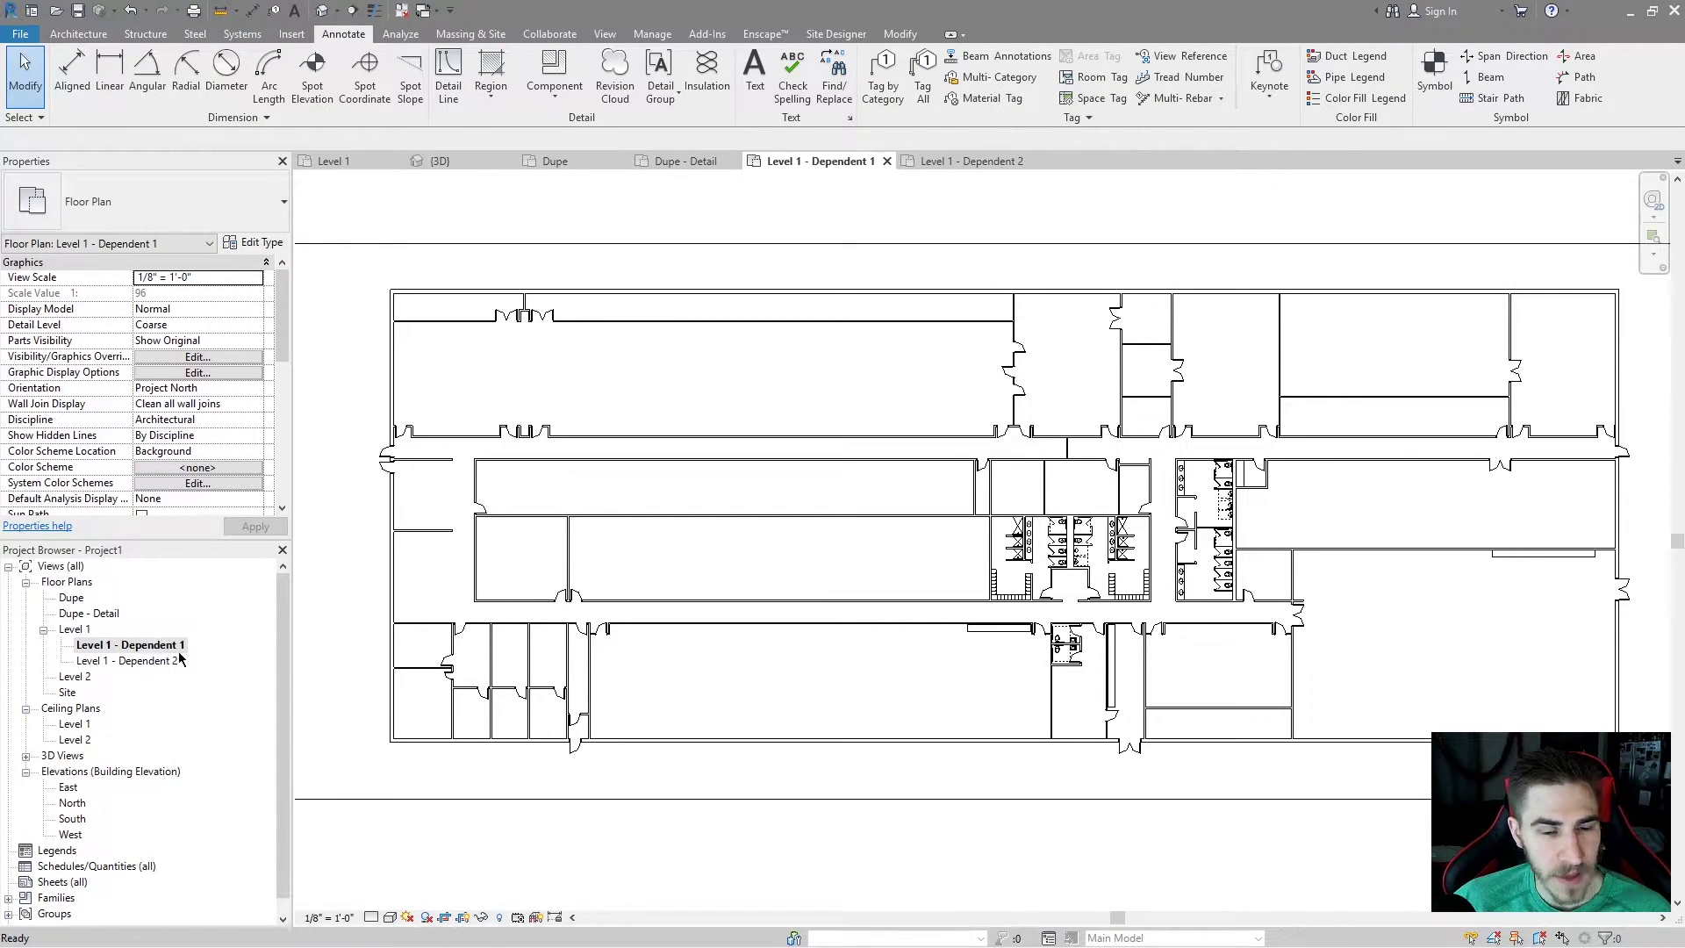
left_click(832, 244)
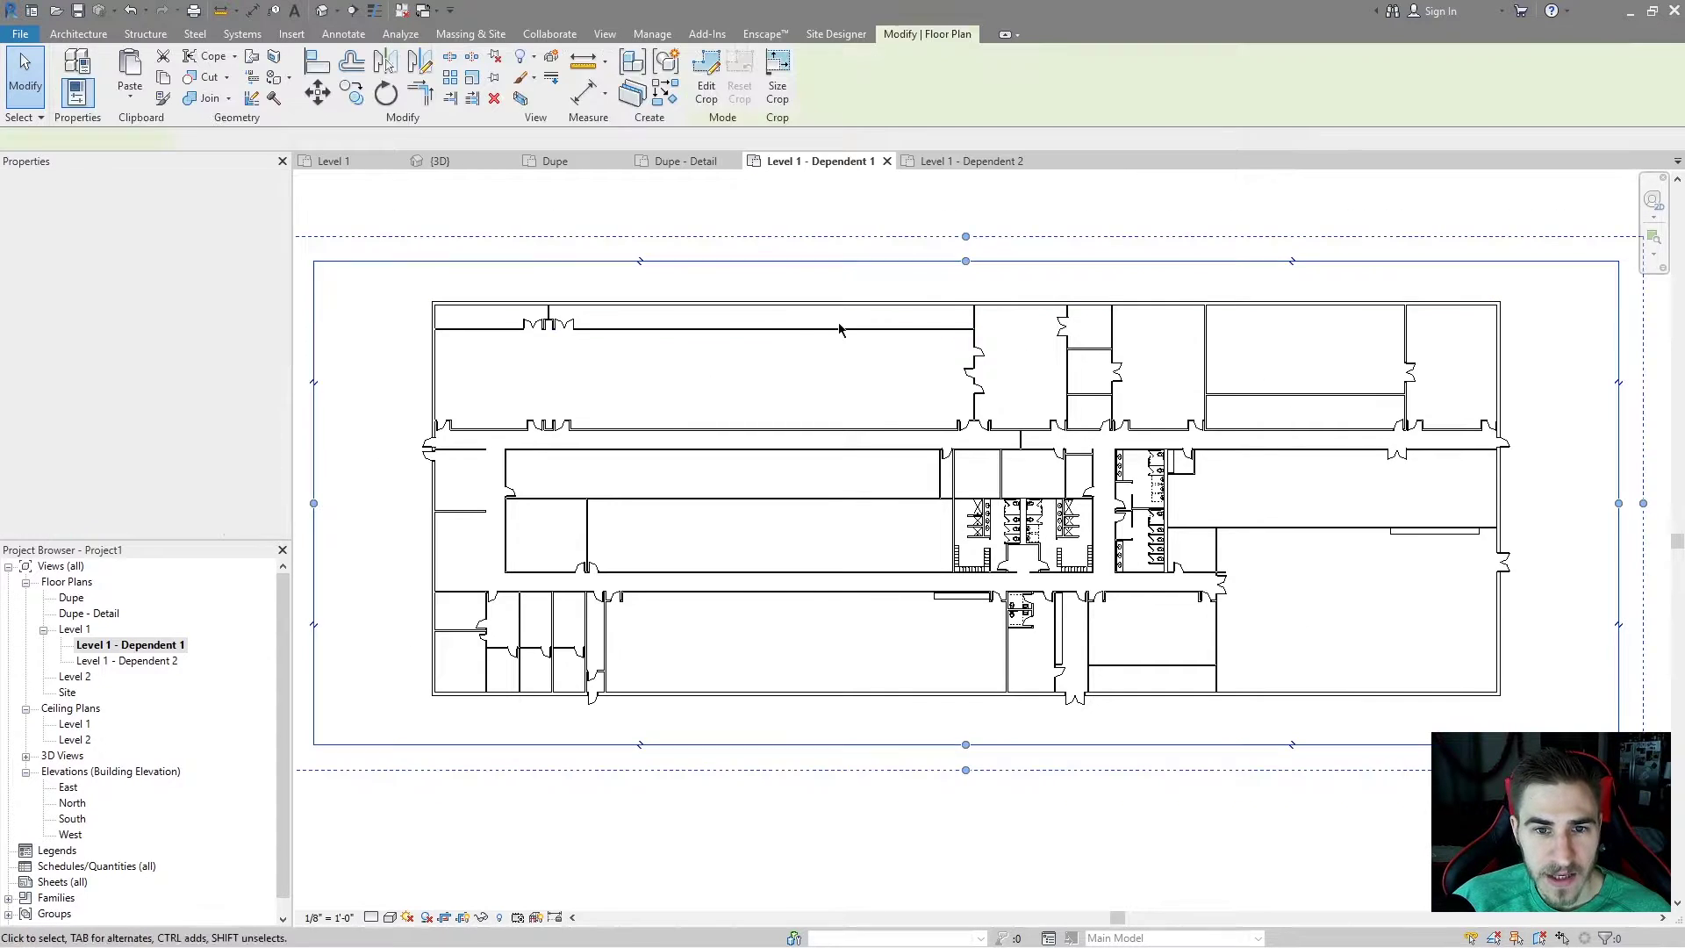
scroll(852, 518, "down", 2)
left_click_drag(1305, 492, 926, 410)
left_click(1065, 434)
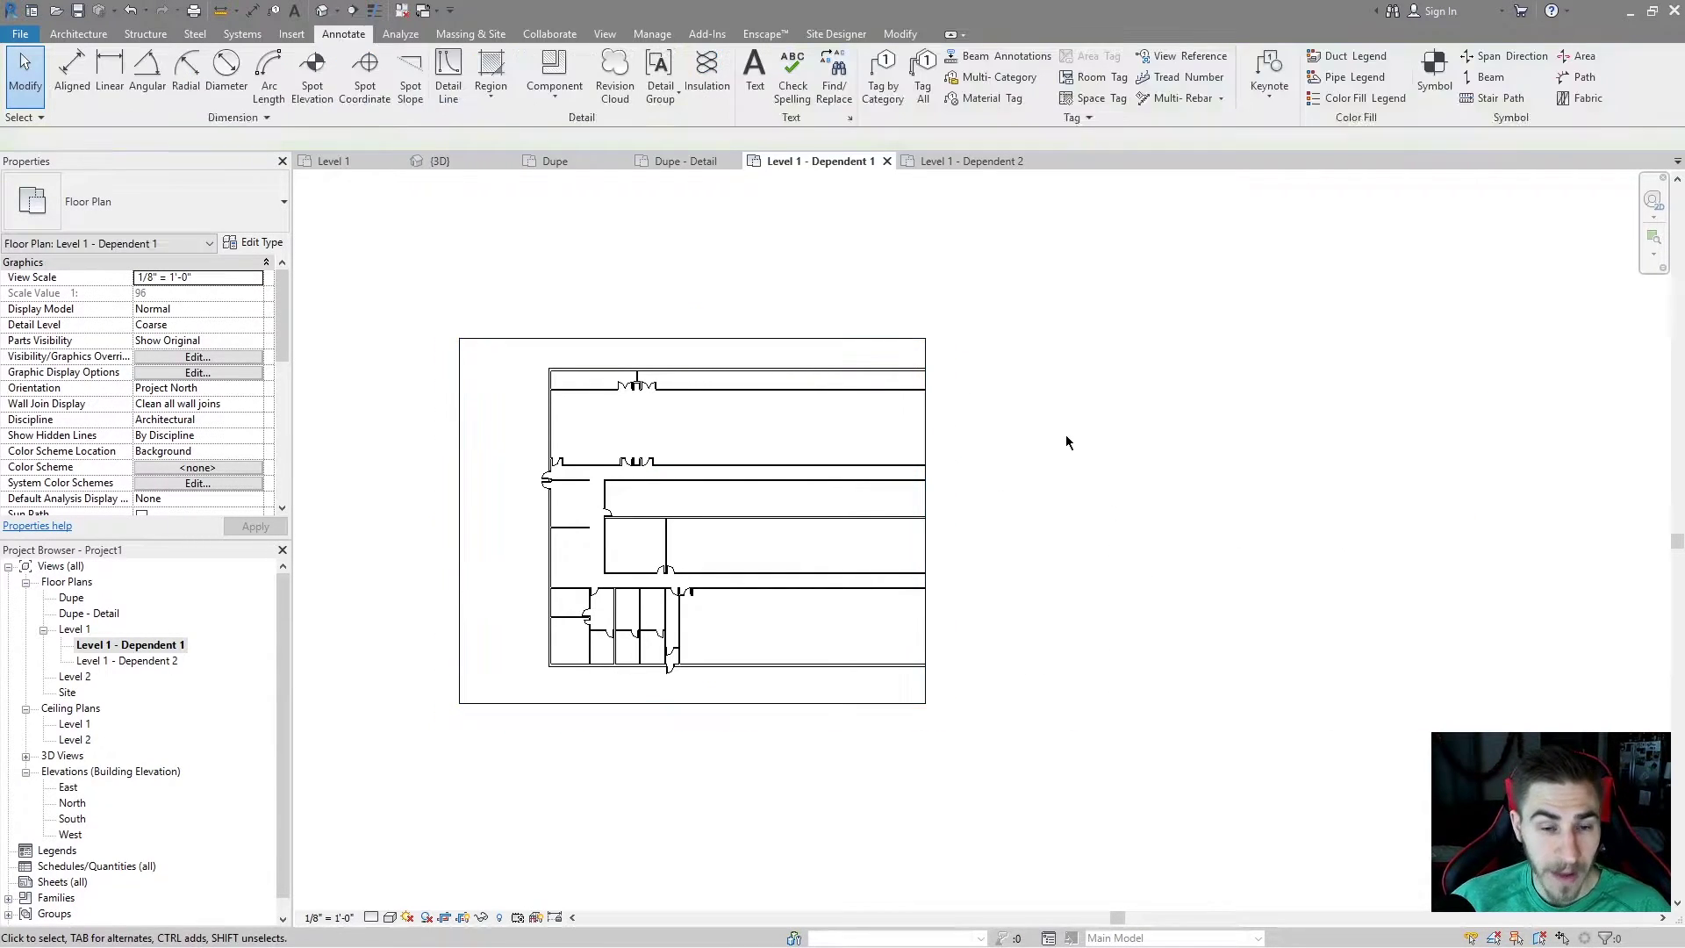
left_click(646, 338)
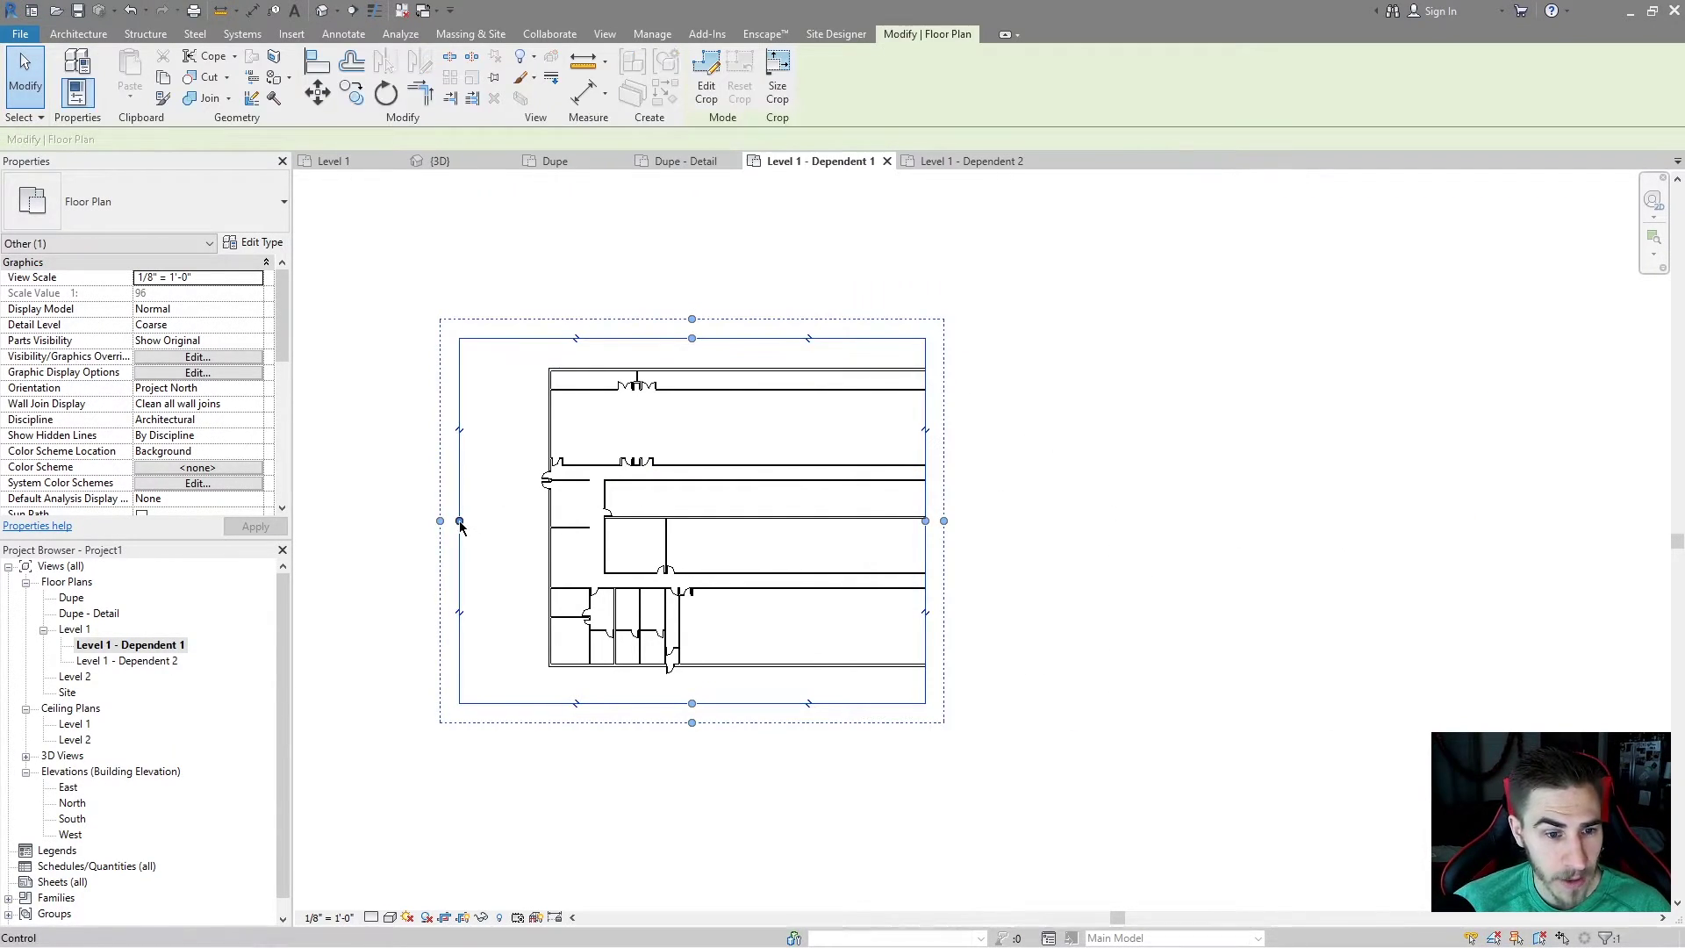
left_click_drag(459, 520, 520, 465)
left_click(910, 647)
scroll(816, 556, "up", 1)
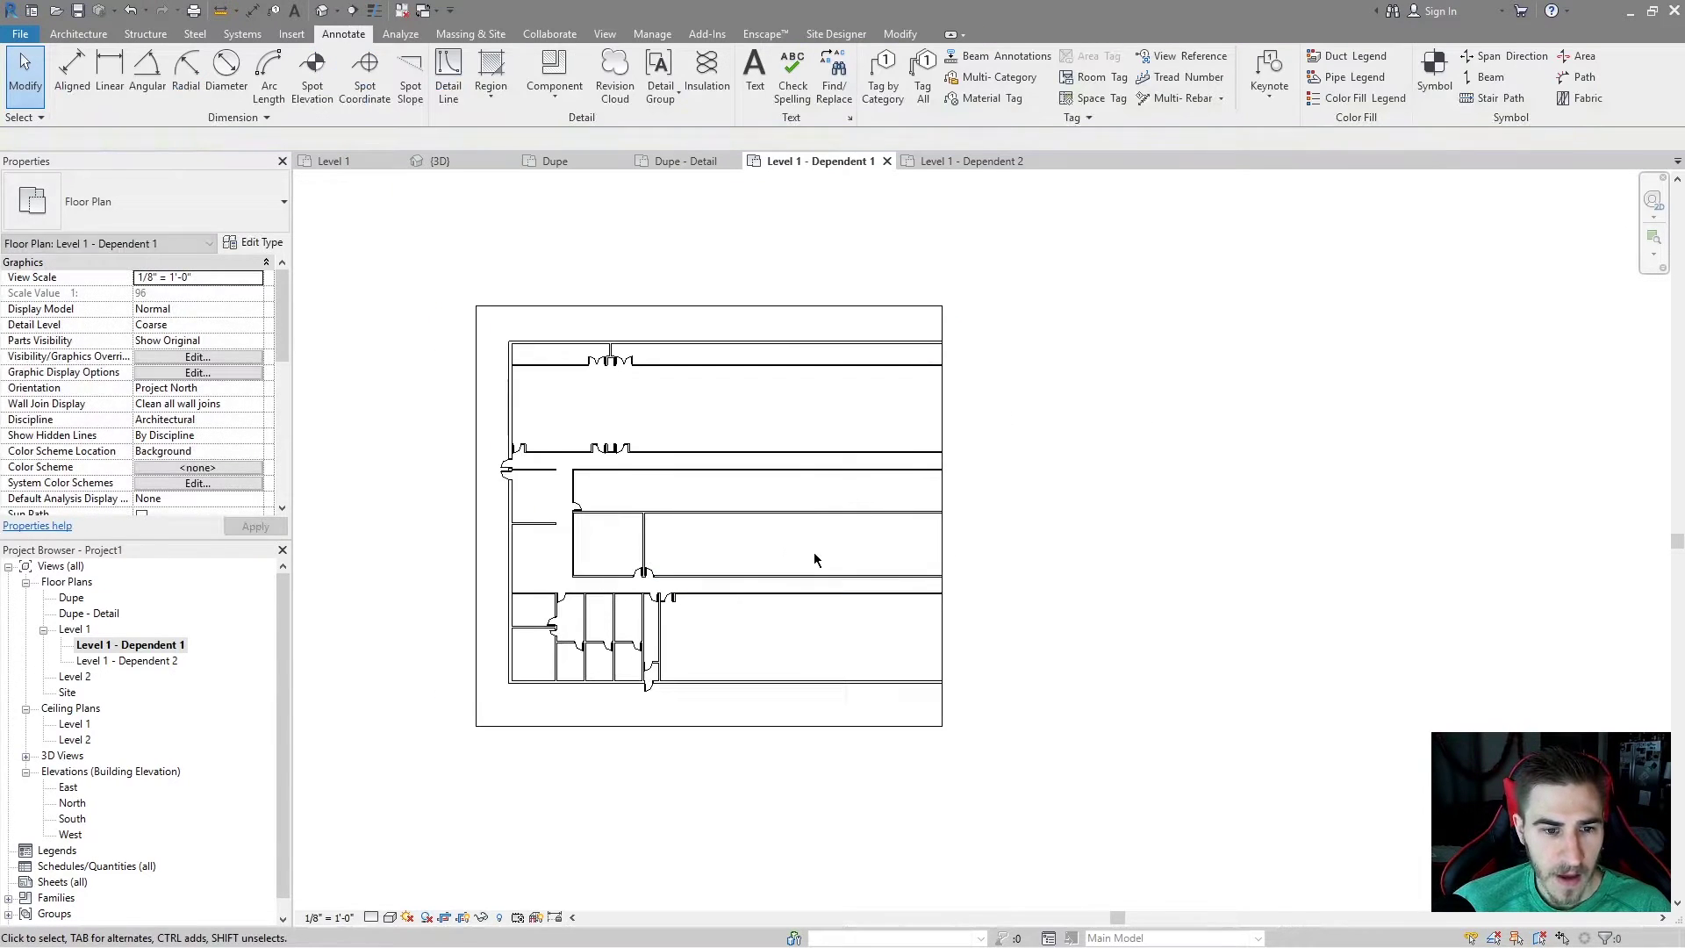
Step: Check the extents of the parent Level 1 plan, then return to Level 1 - Dependent 1 and examine its crop boundary
double_click(79, 631)
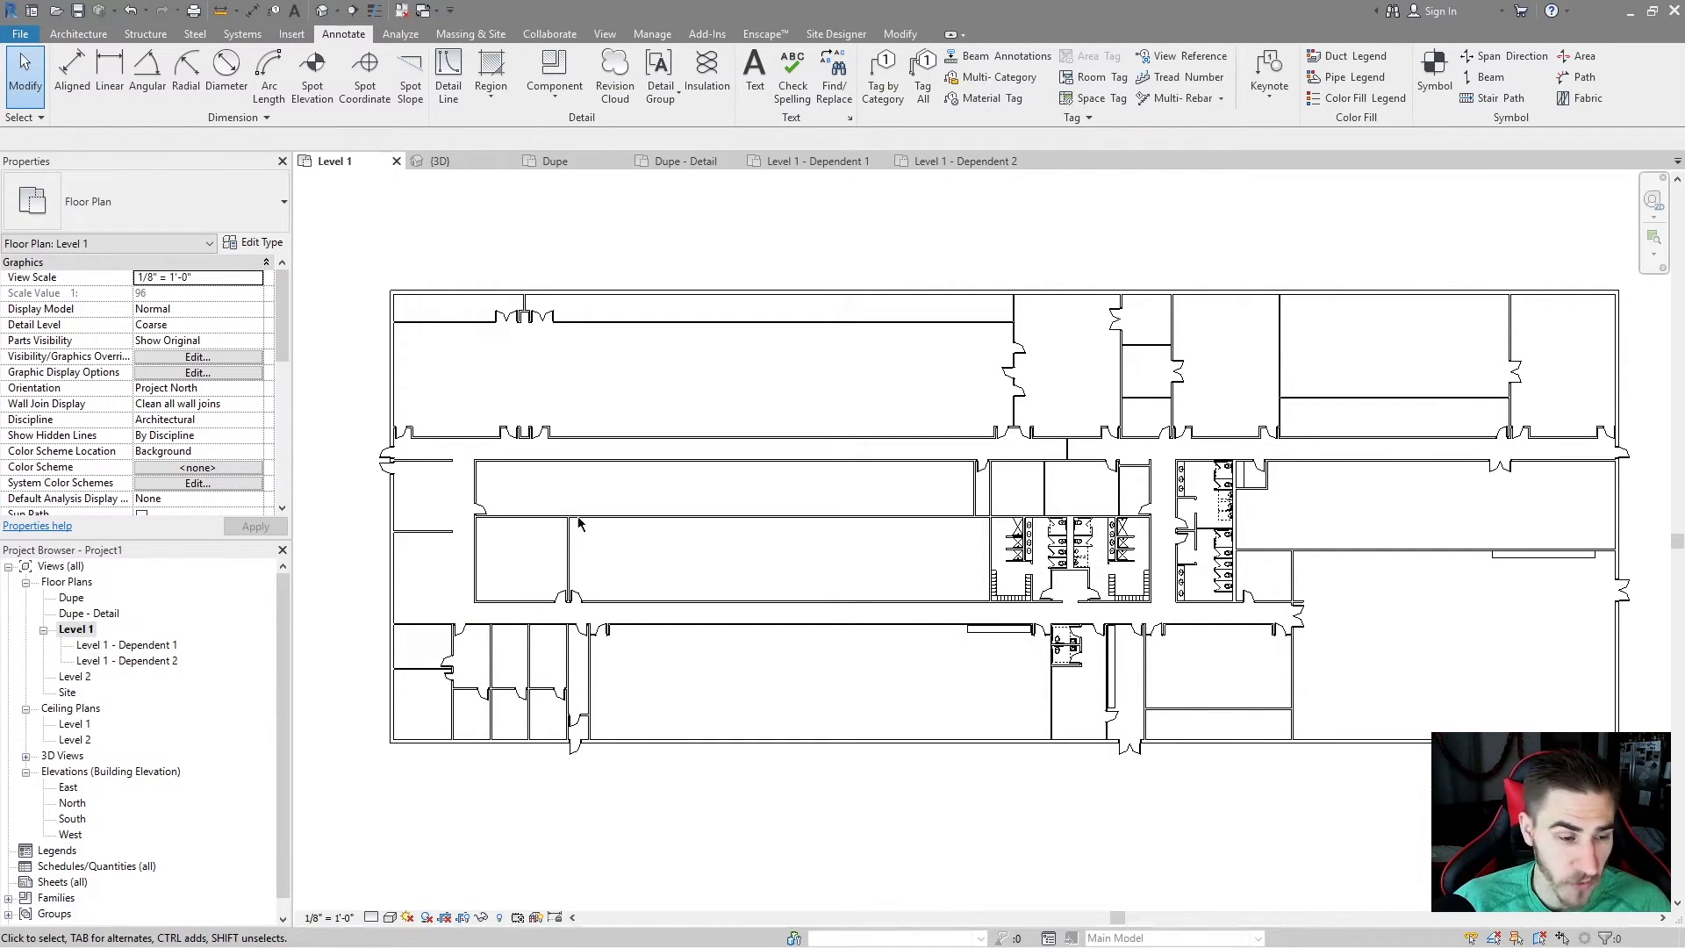
double_click(149, 647)
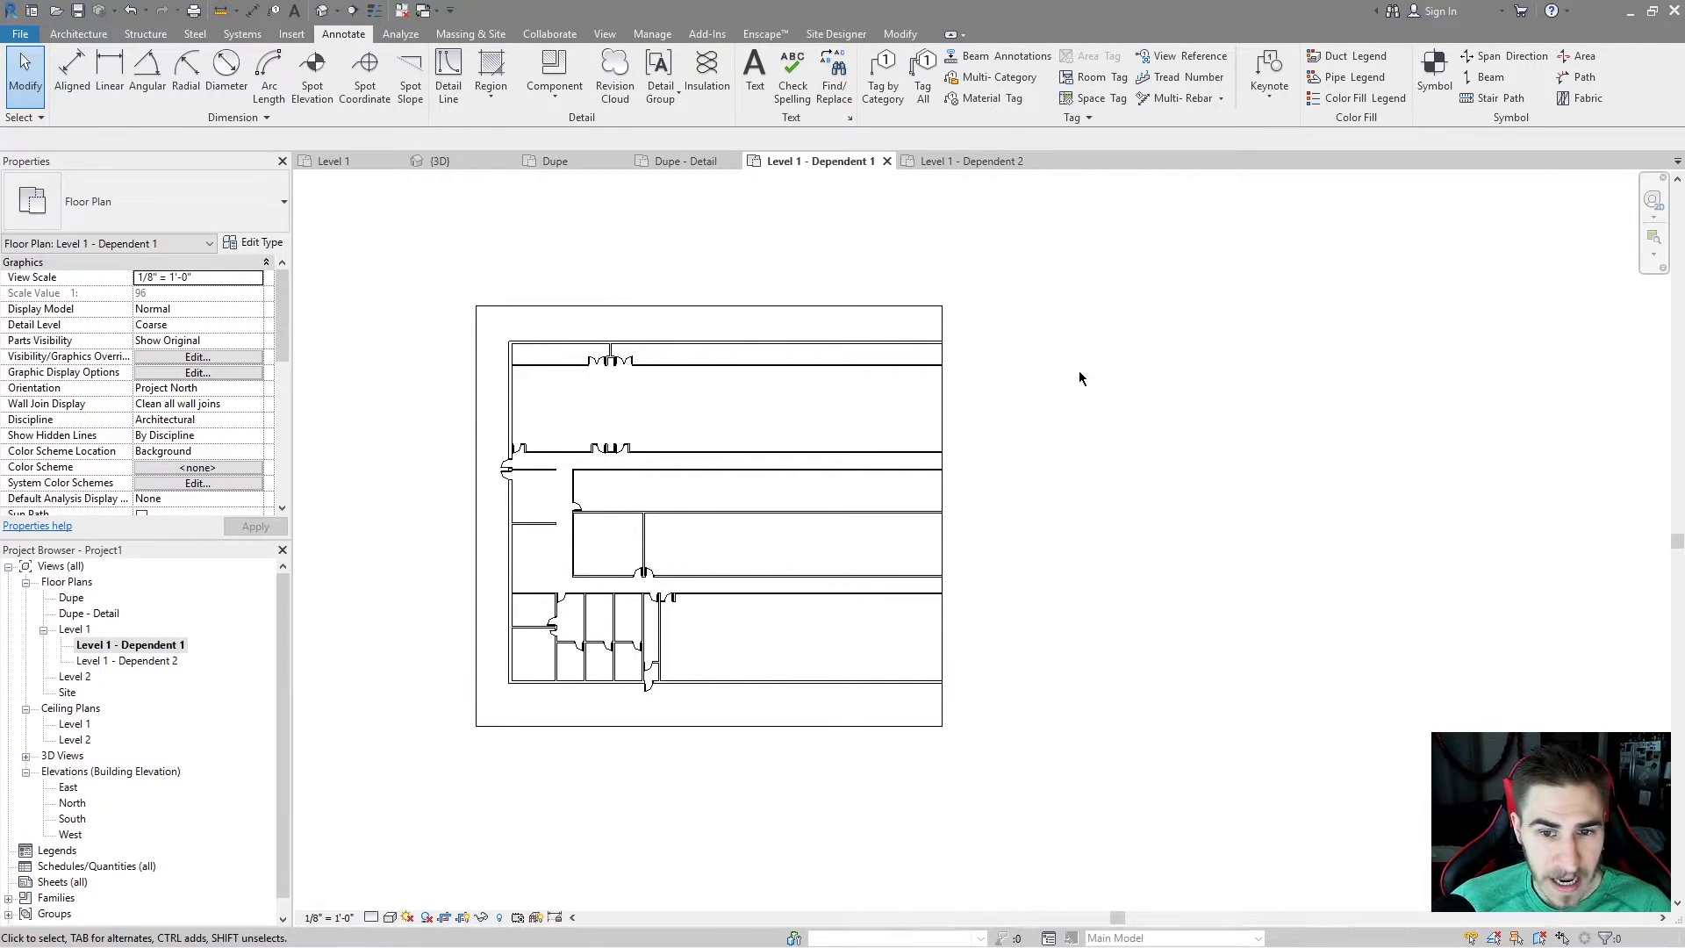
left_click(946, 395)
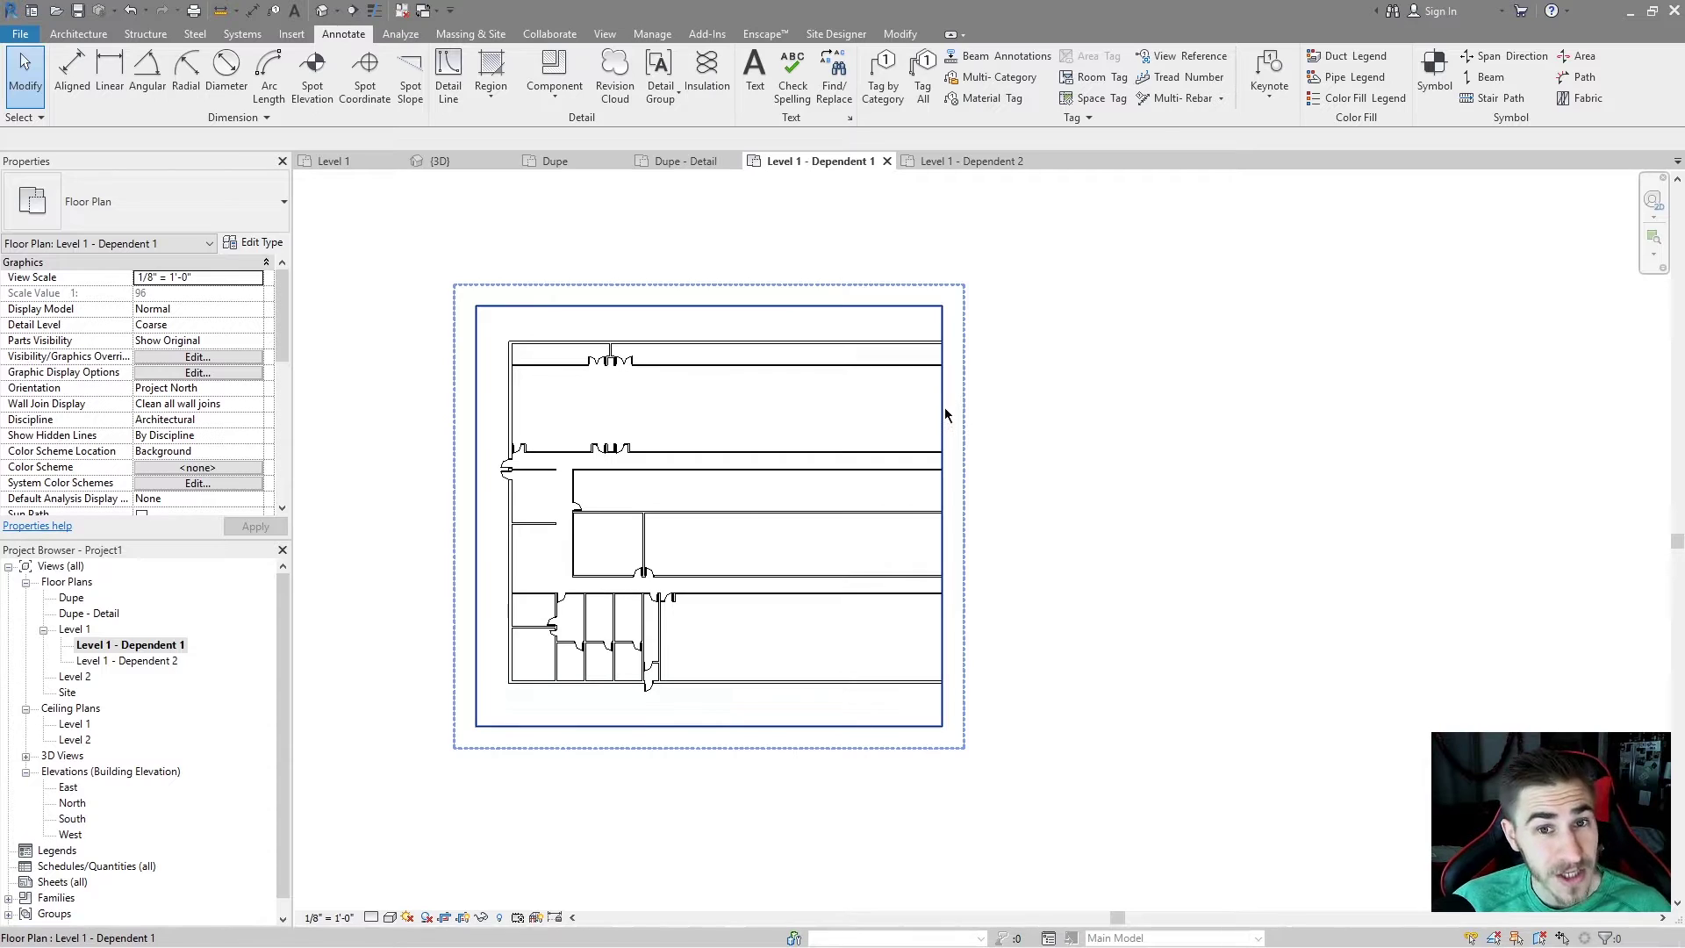
key("Escape")
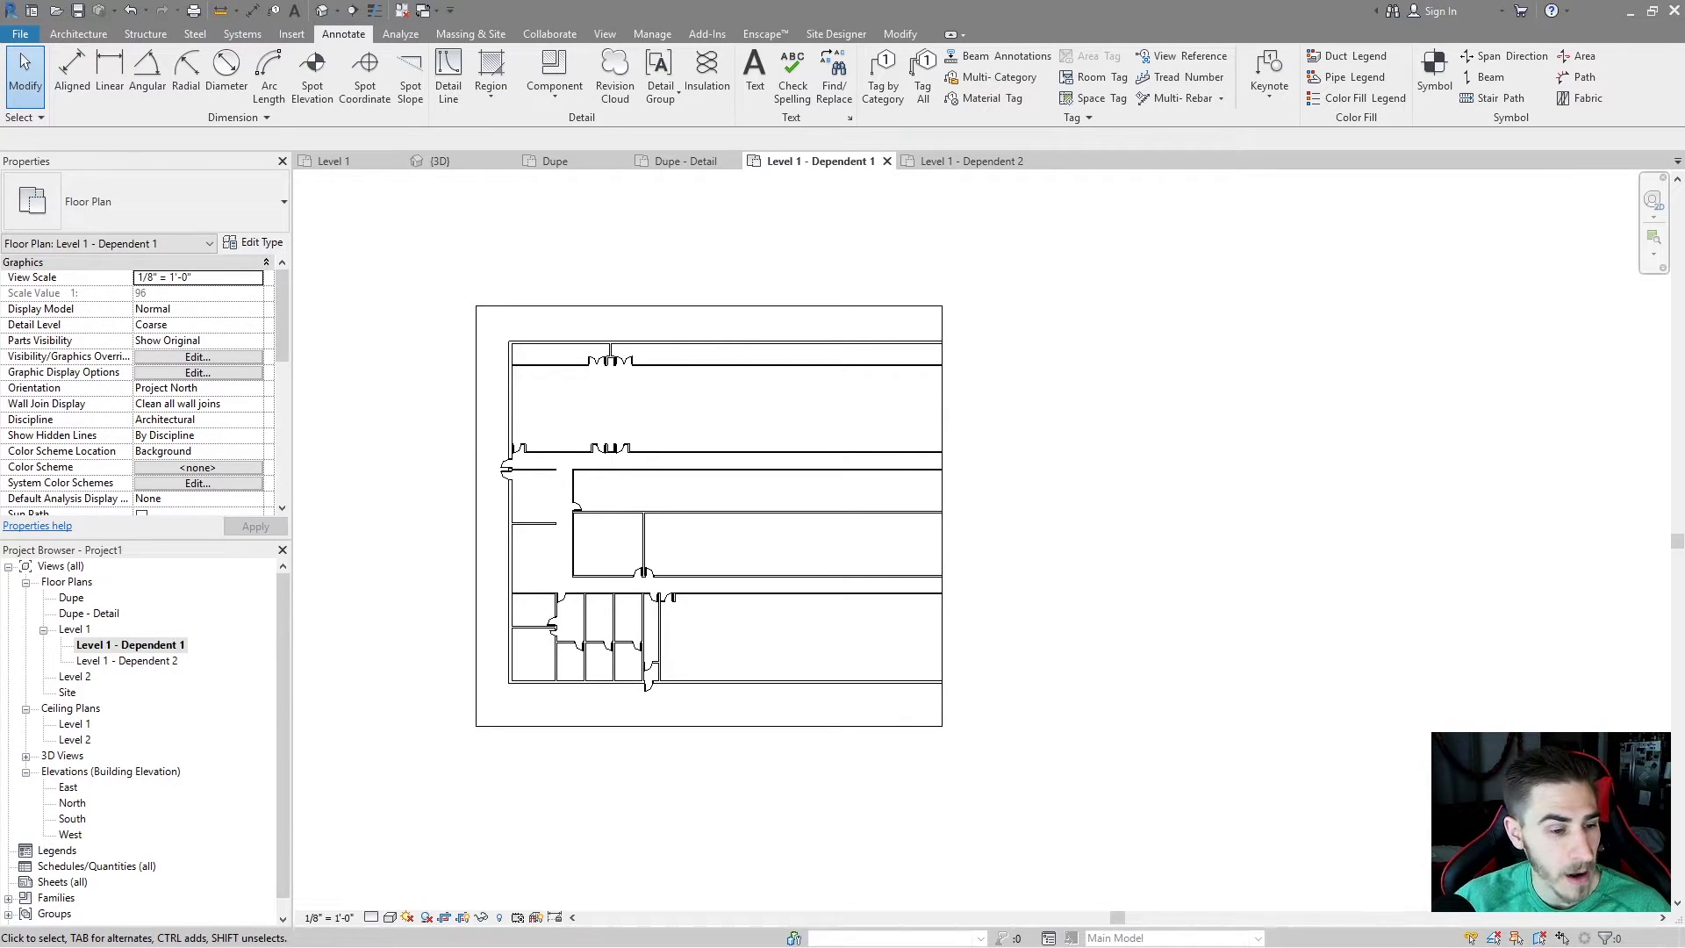
Step: Open Level 1 - Dependent 2 and pull its left crop boundary to mid-building so the view covers the right half
double_click(139, 661)
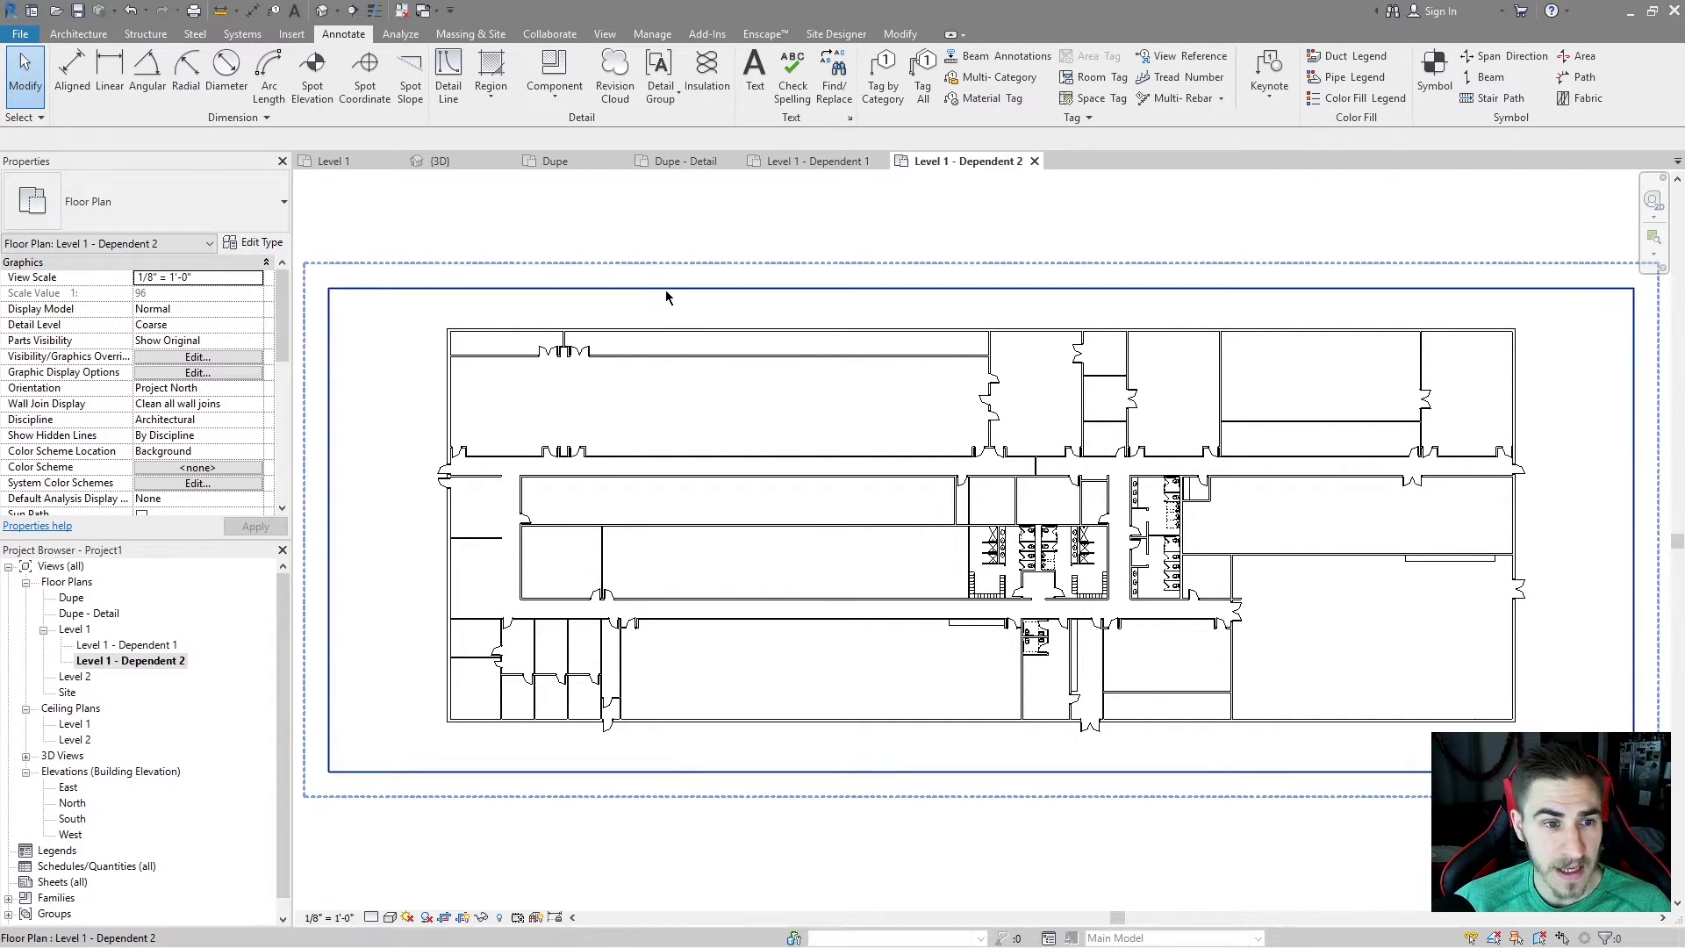
left_click(904, 292)
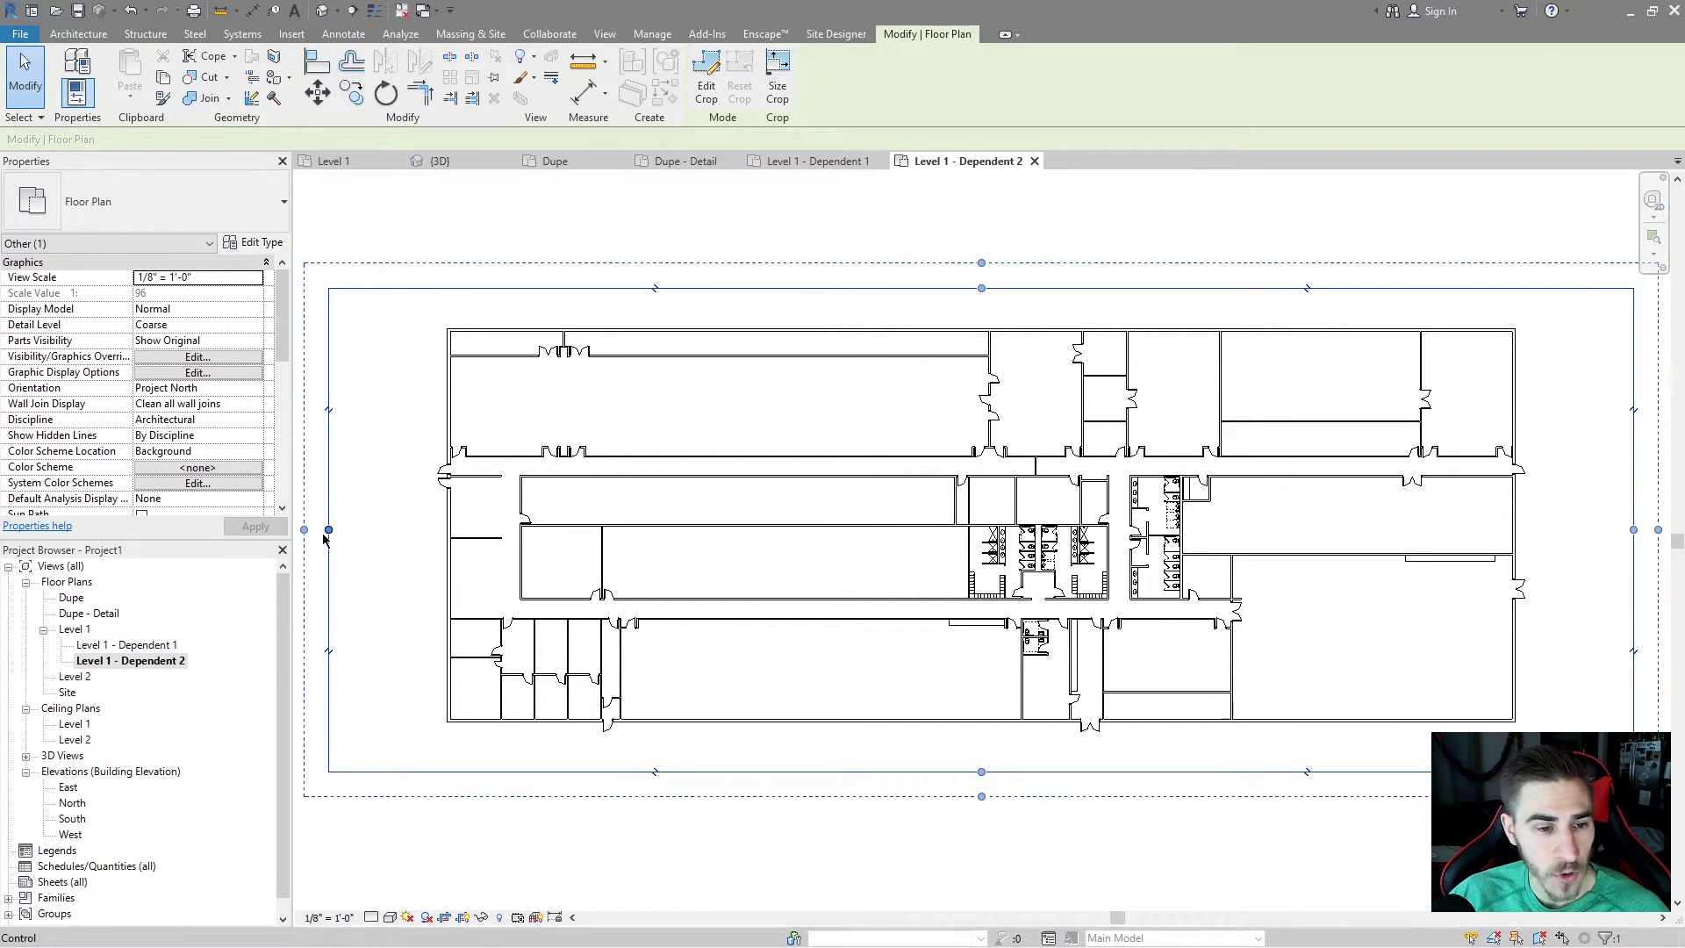
left_click_drag(328, 530, 934, 405)
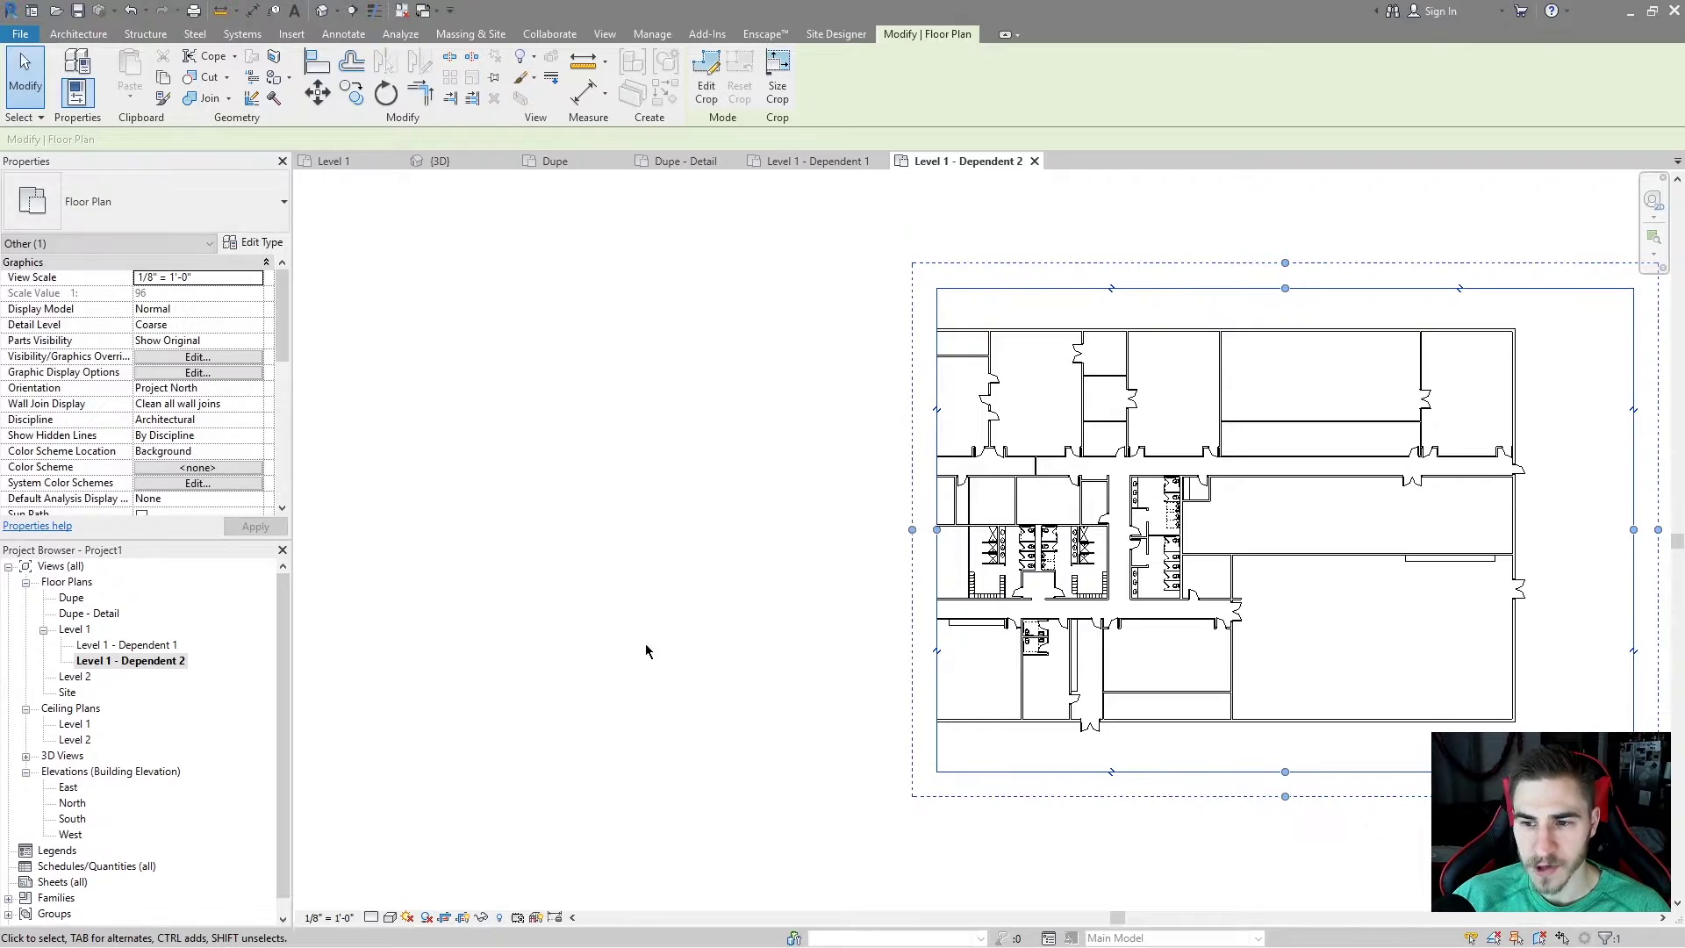
Step: Tighten the right crop boundary of Level 1 - Dependent 2 toward the exterior wall
left_click_drag(1634, 530, 1562, 523)
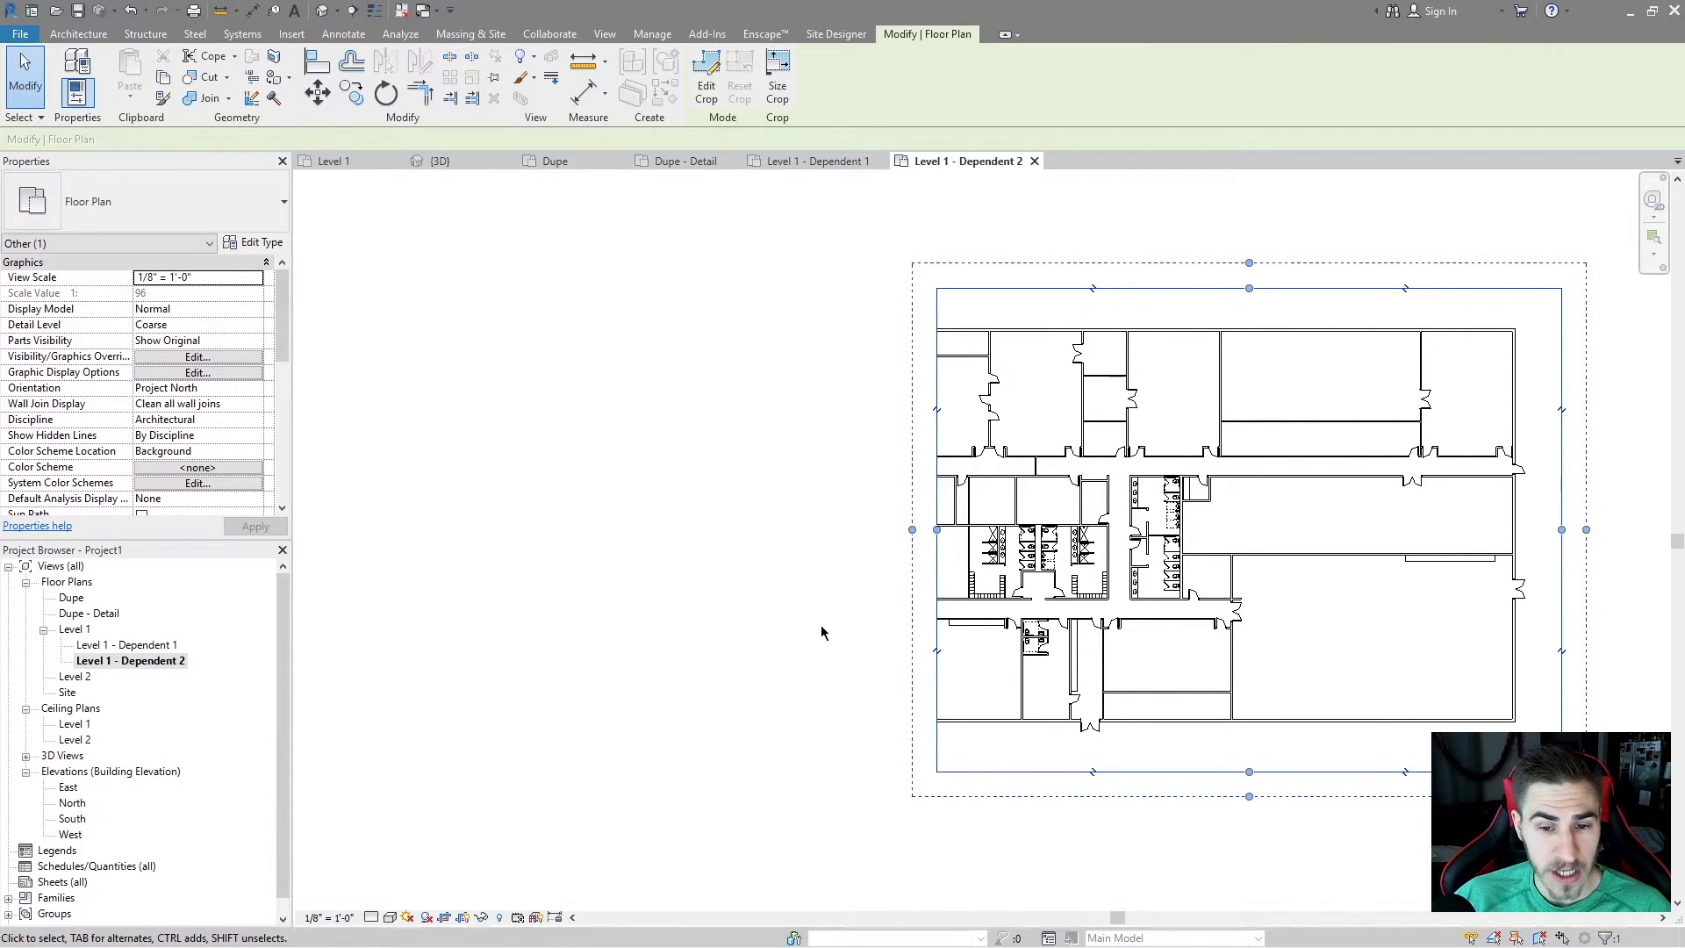
left_click(772, 649)
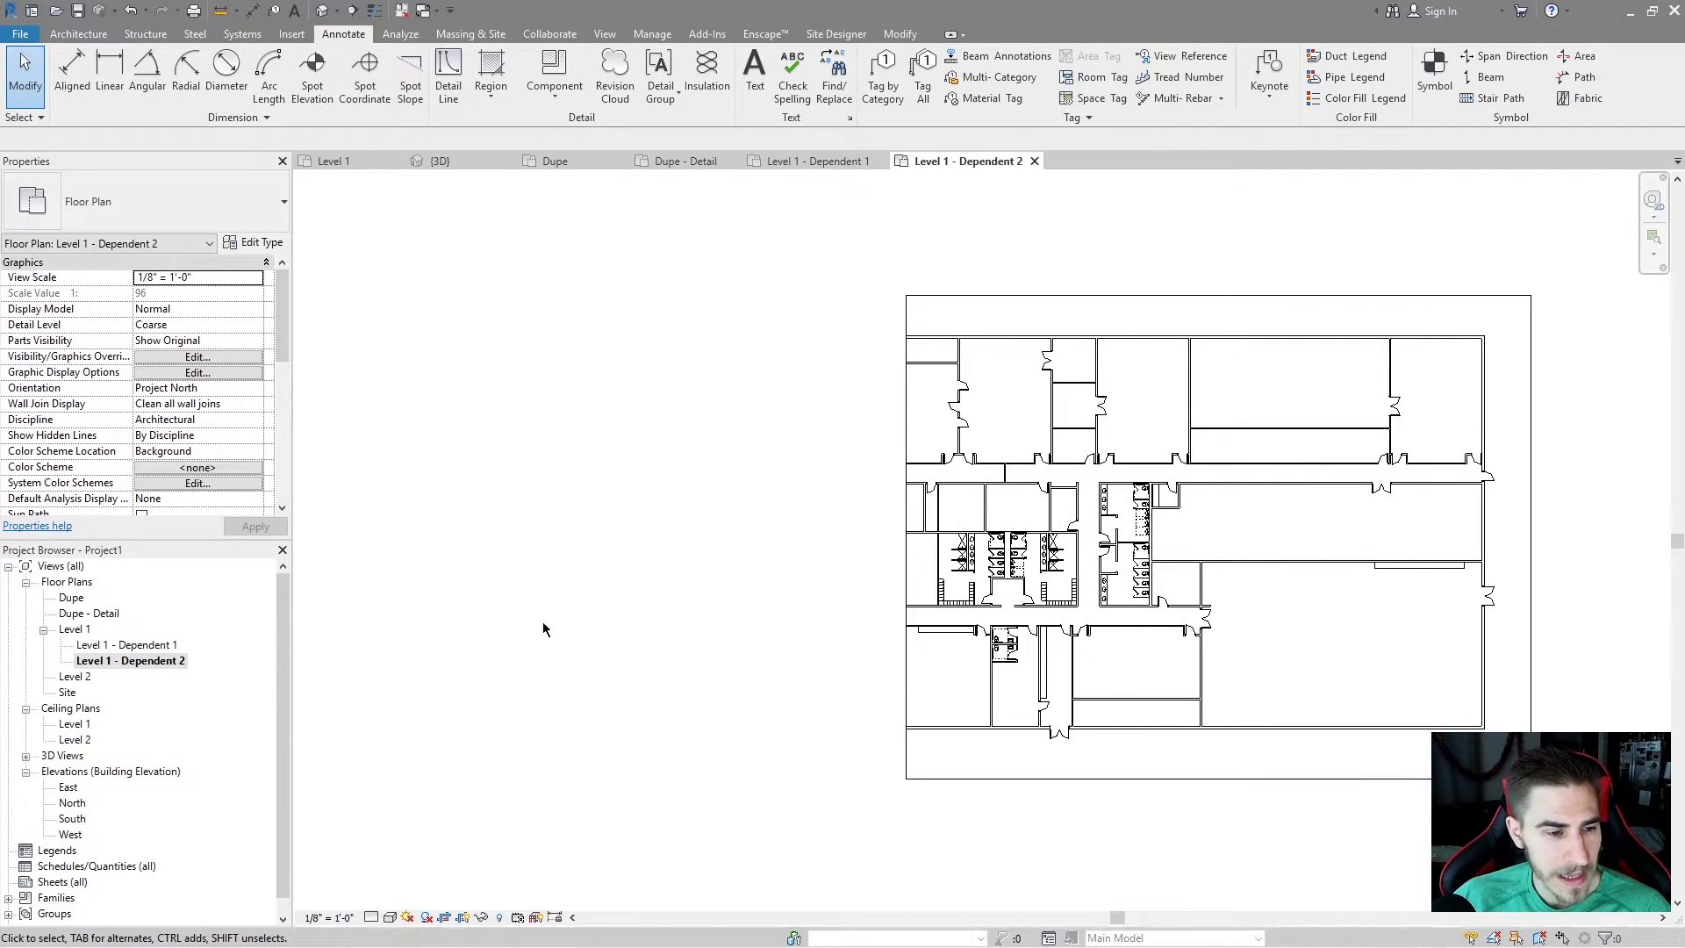
Step: Compare the full extents of the parent Level 1 plan with the cropped halves in Level 1 - Dependent 1 and Dependent 2
double_click(73, 630)
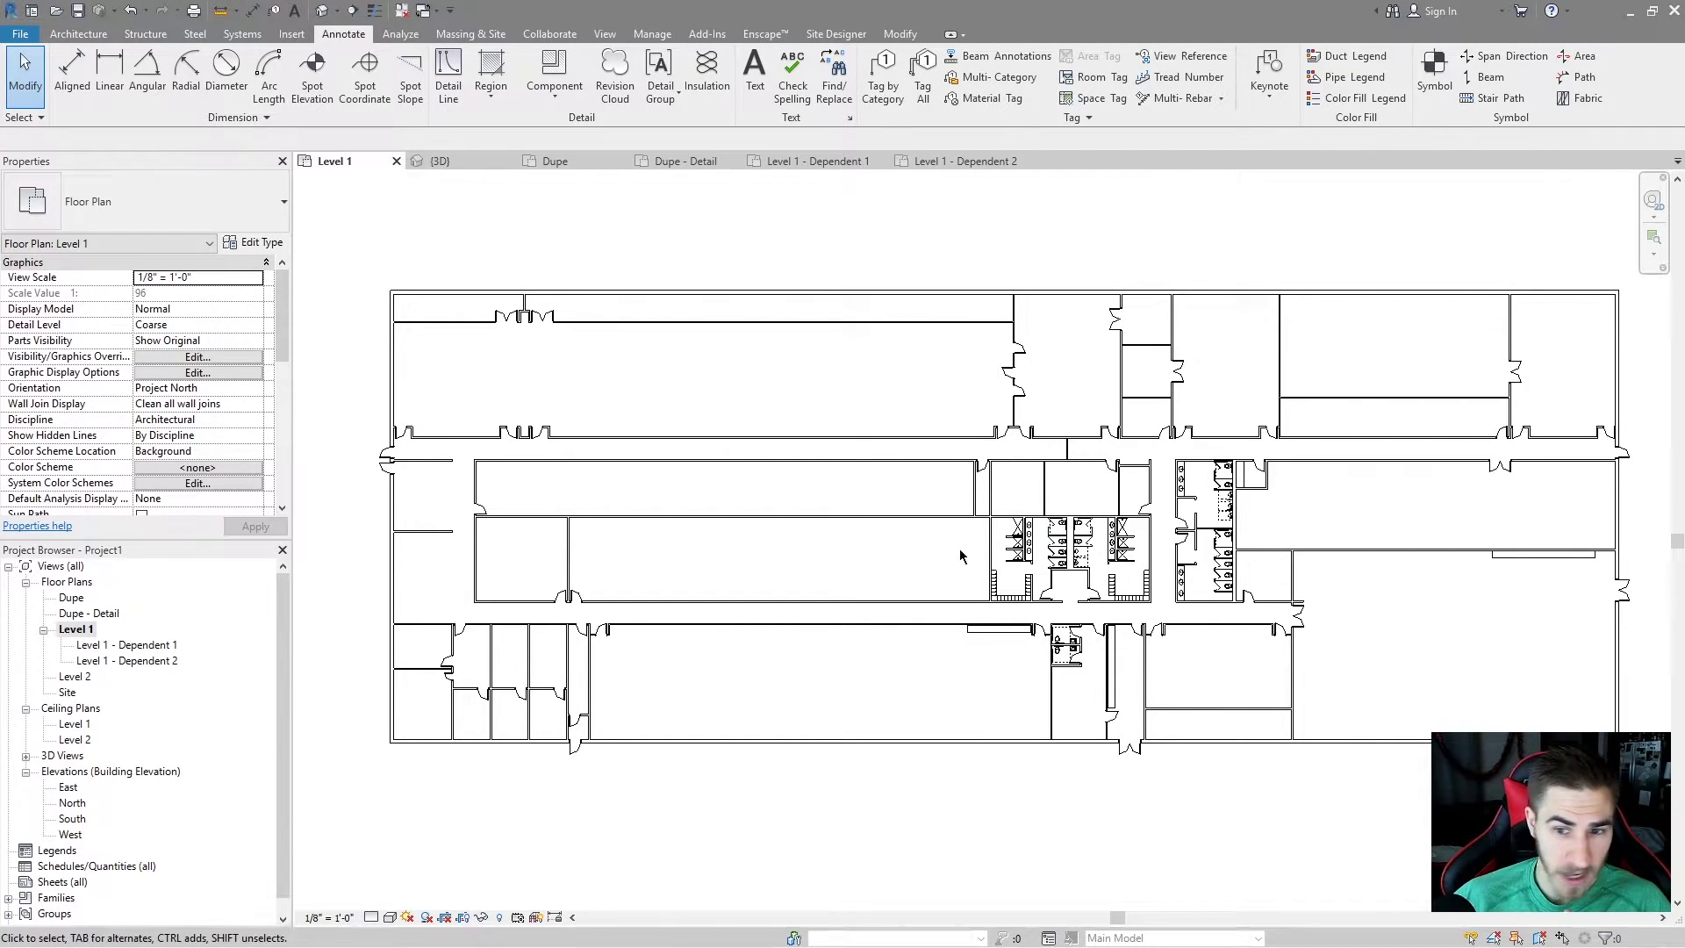
left_click(128, 647)
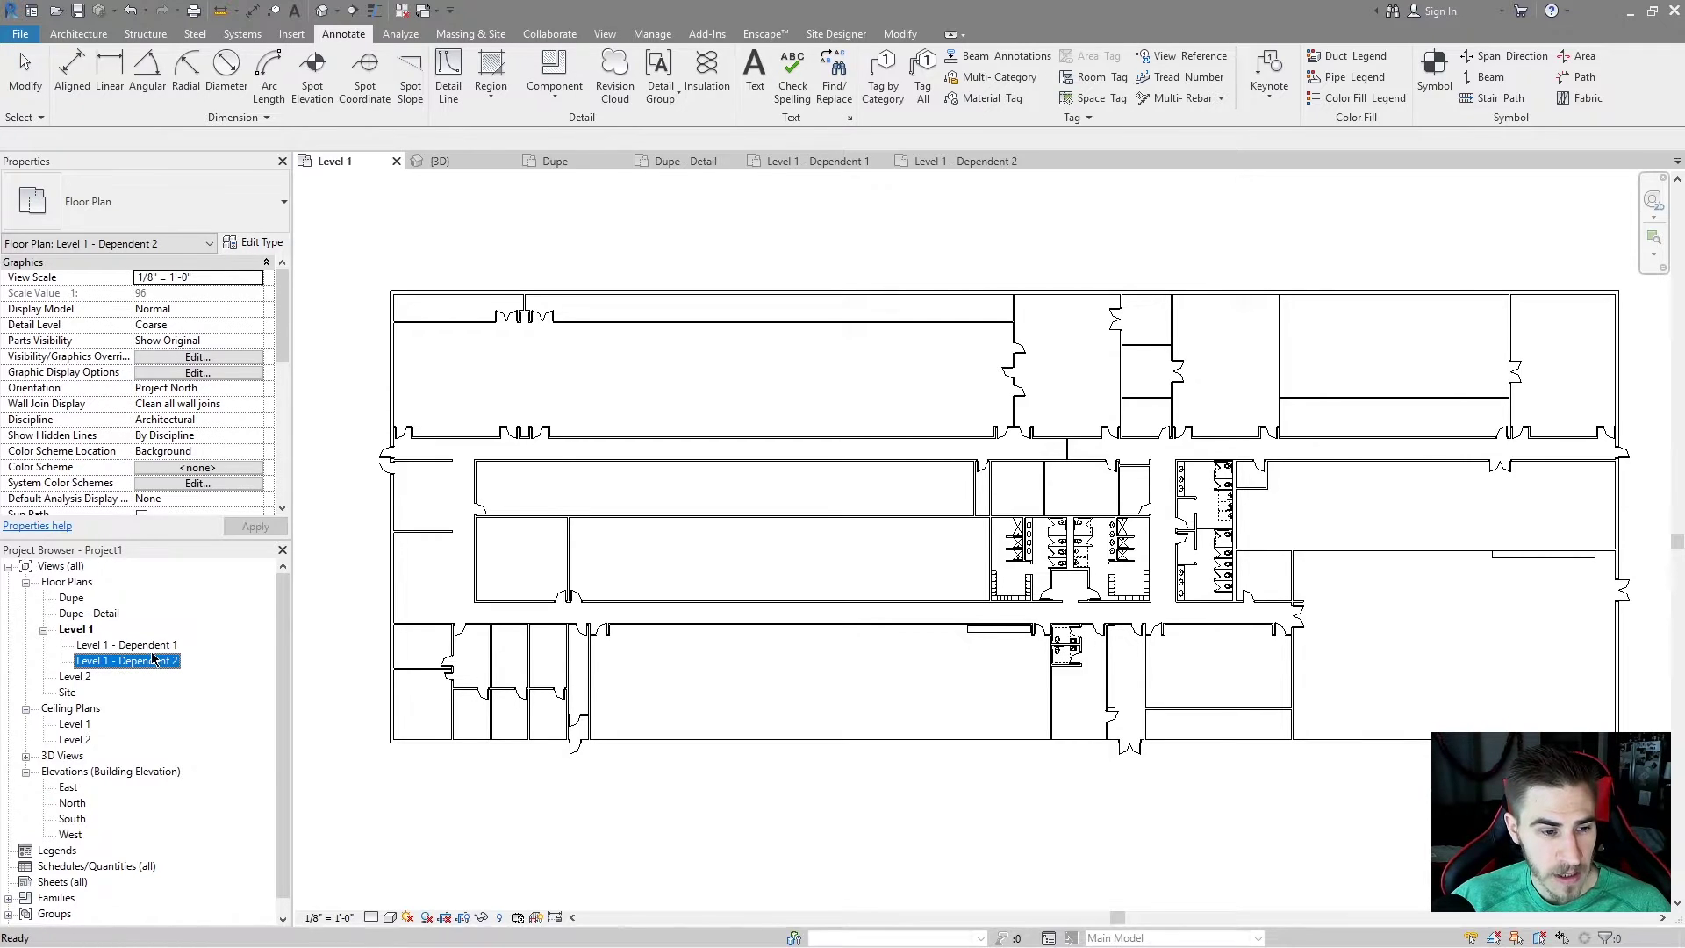
double_click(151, 646)
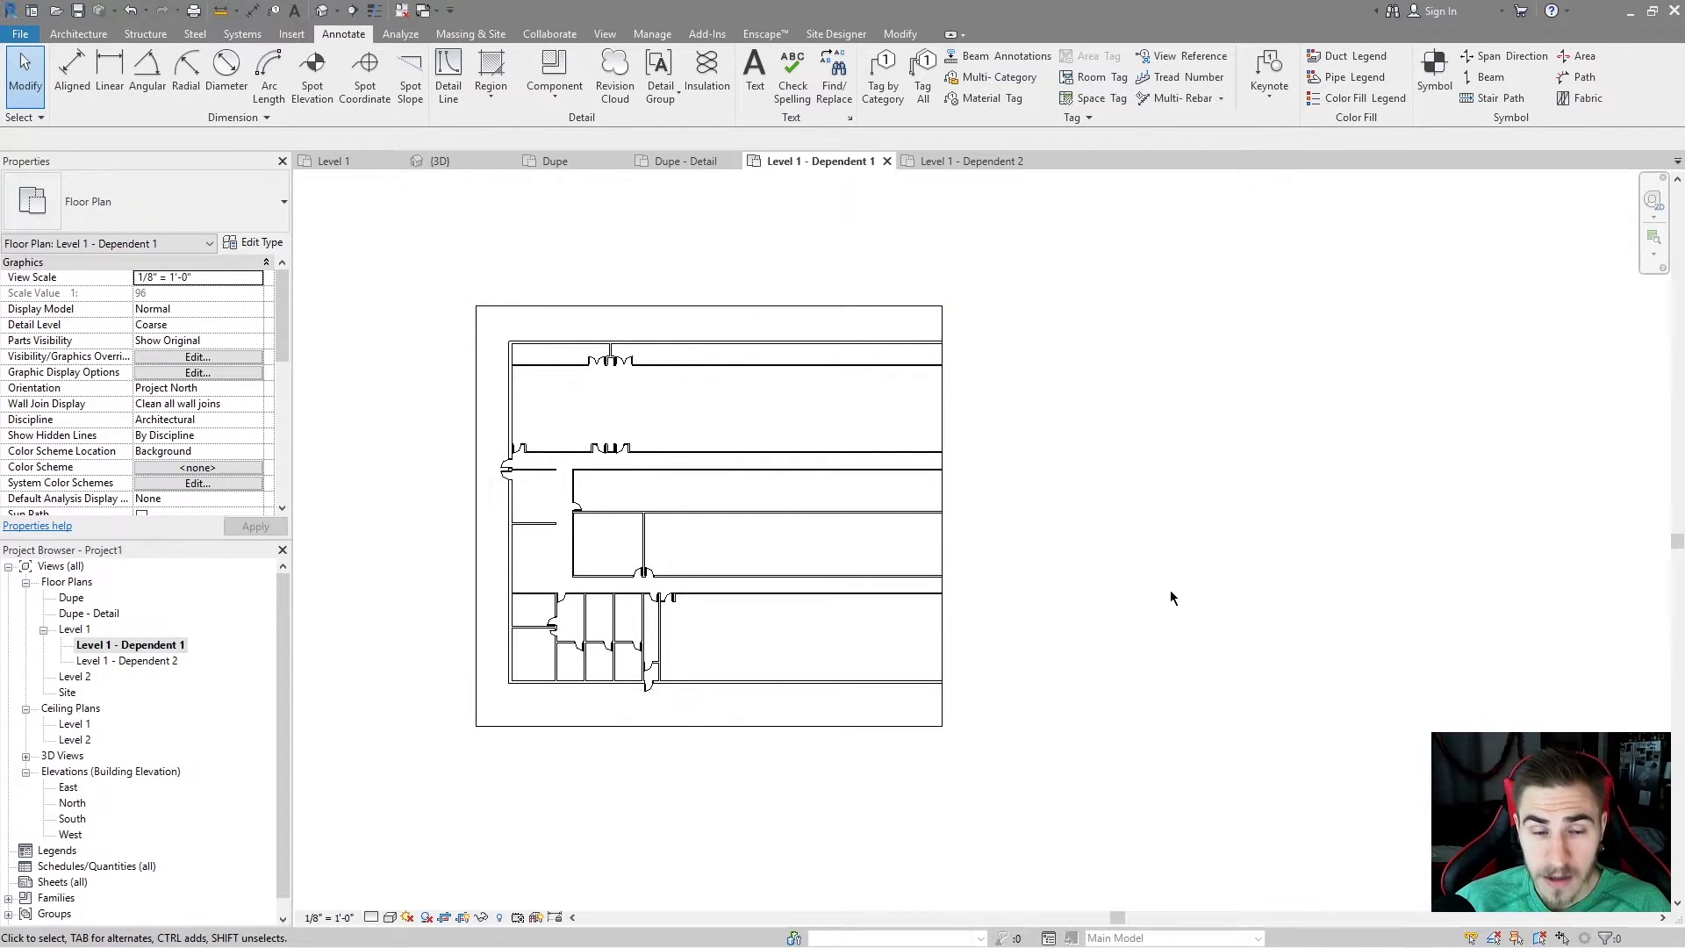
left_click(70, 630)
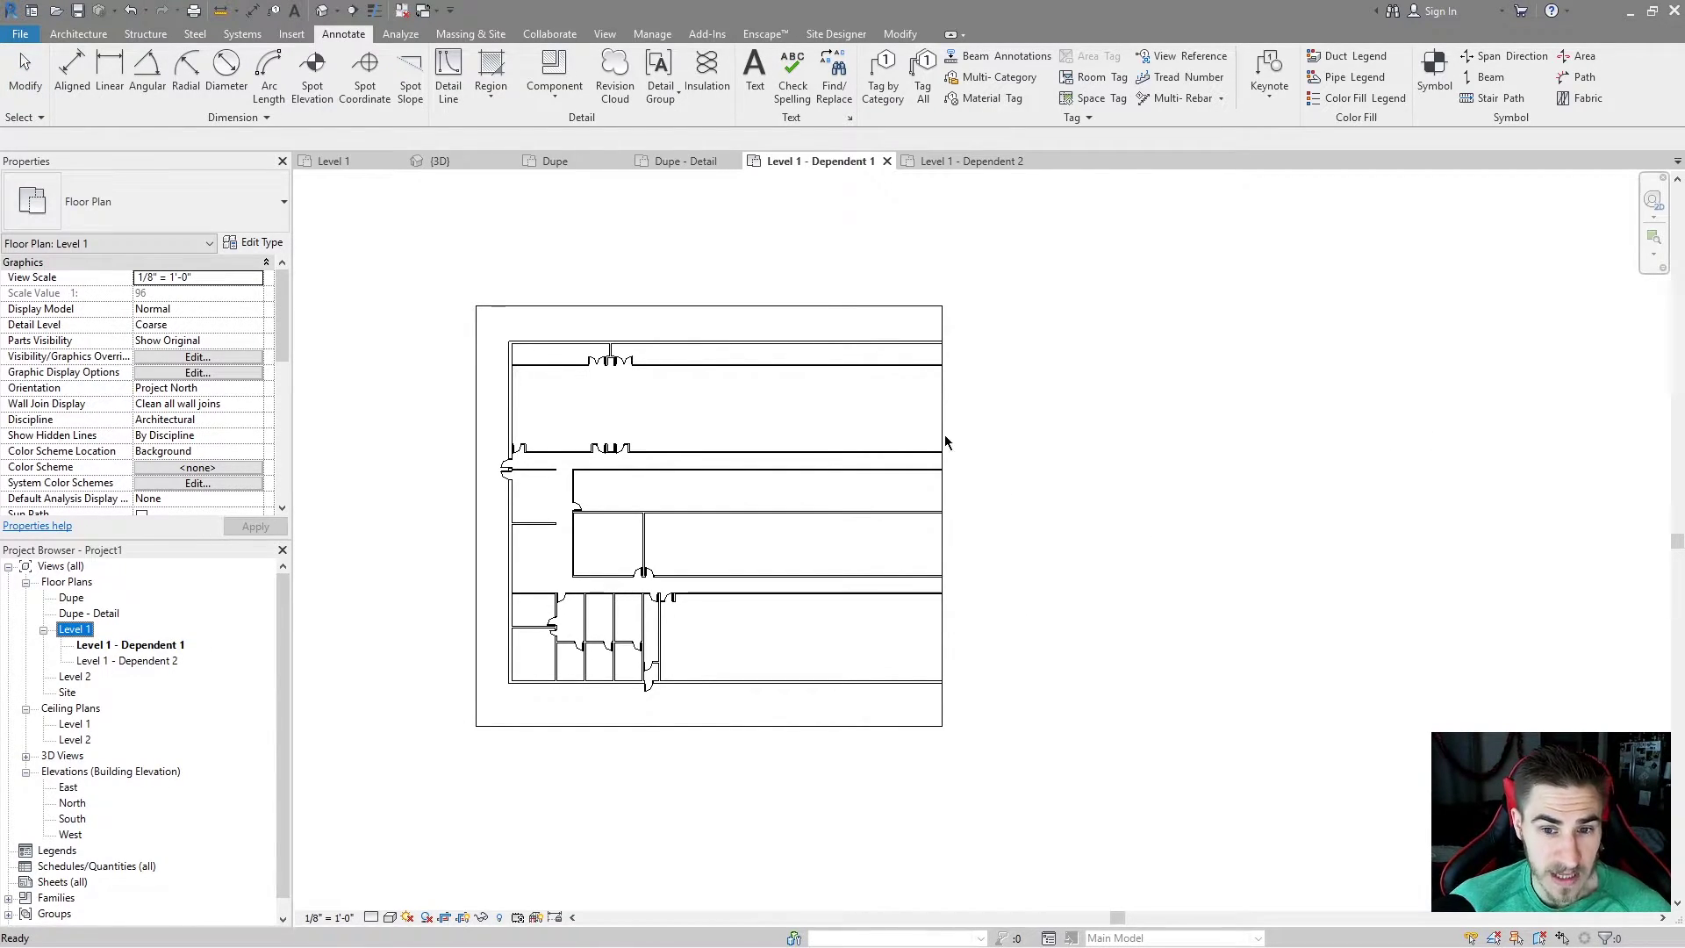
left_click(1255, 420)
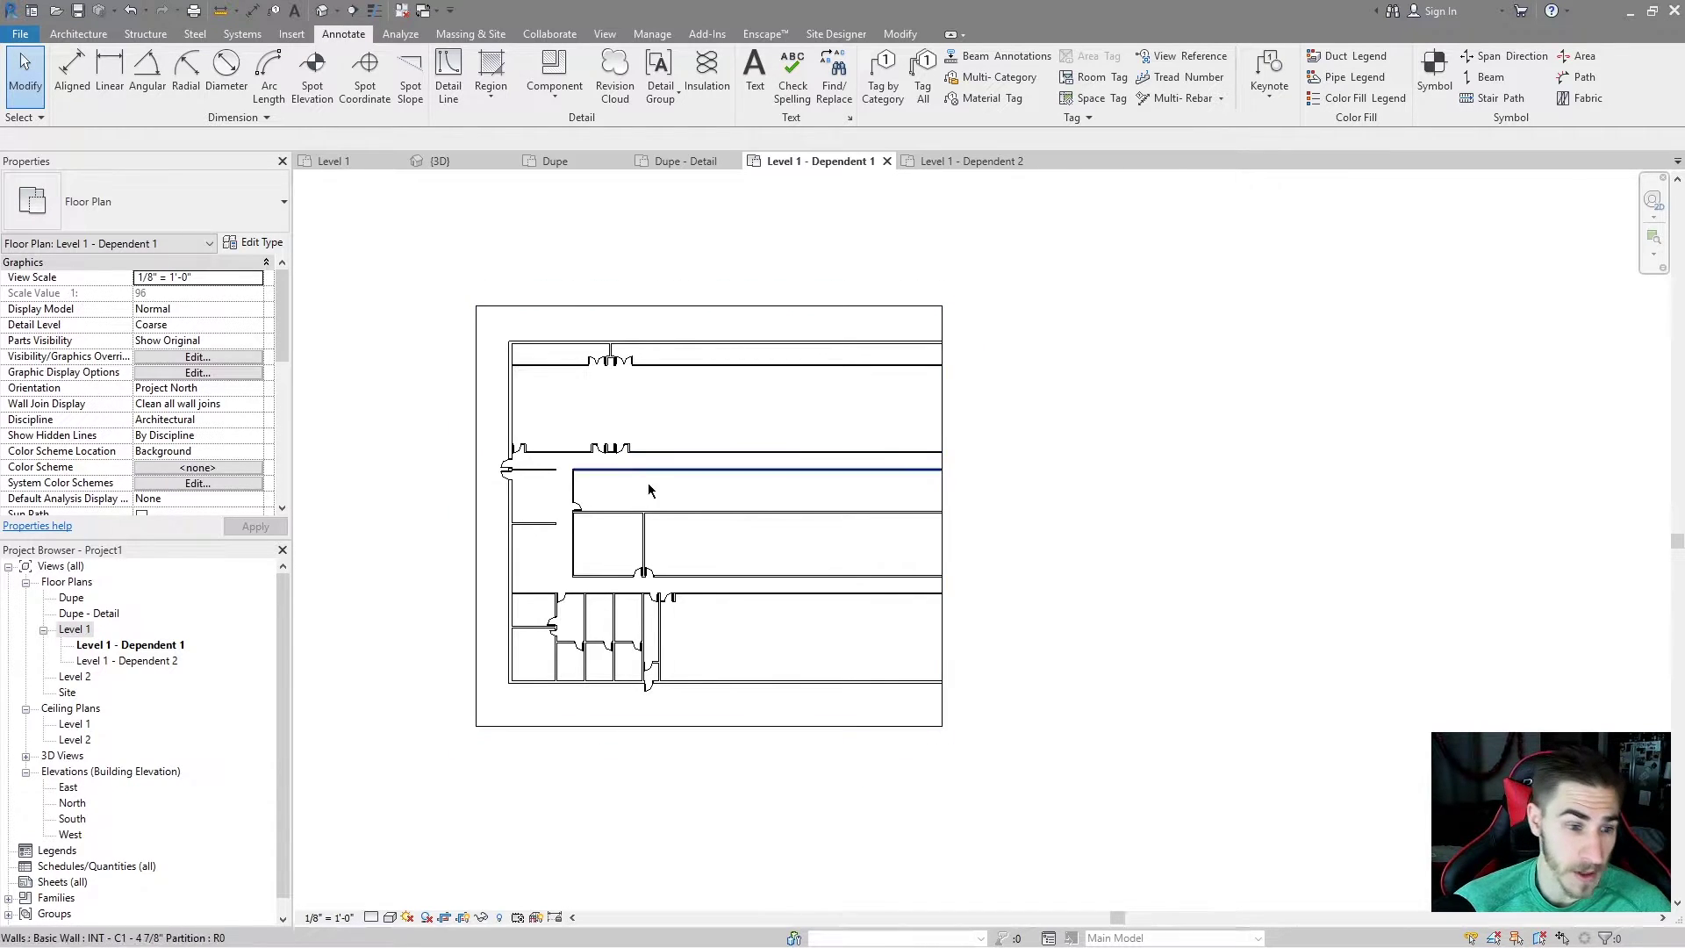
double_click(132, 660)
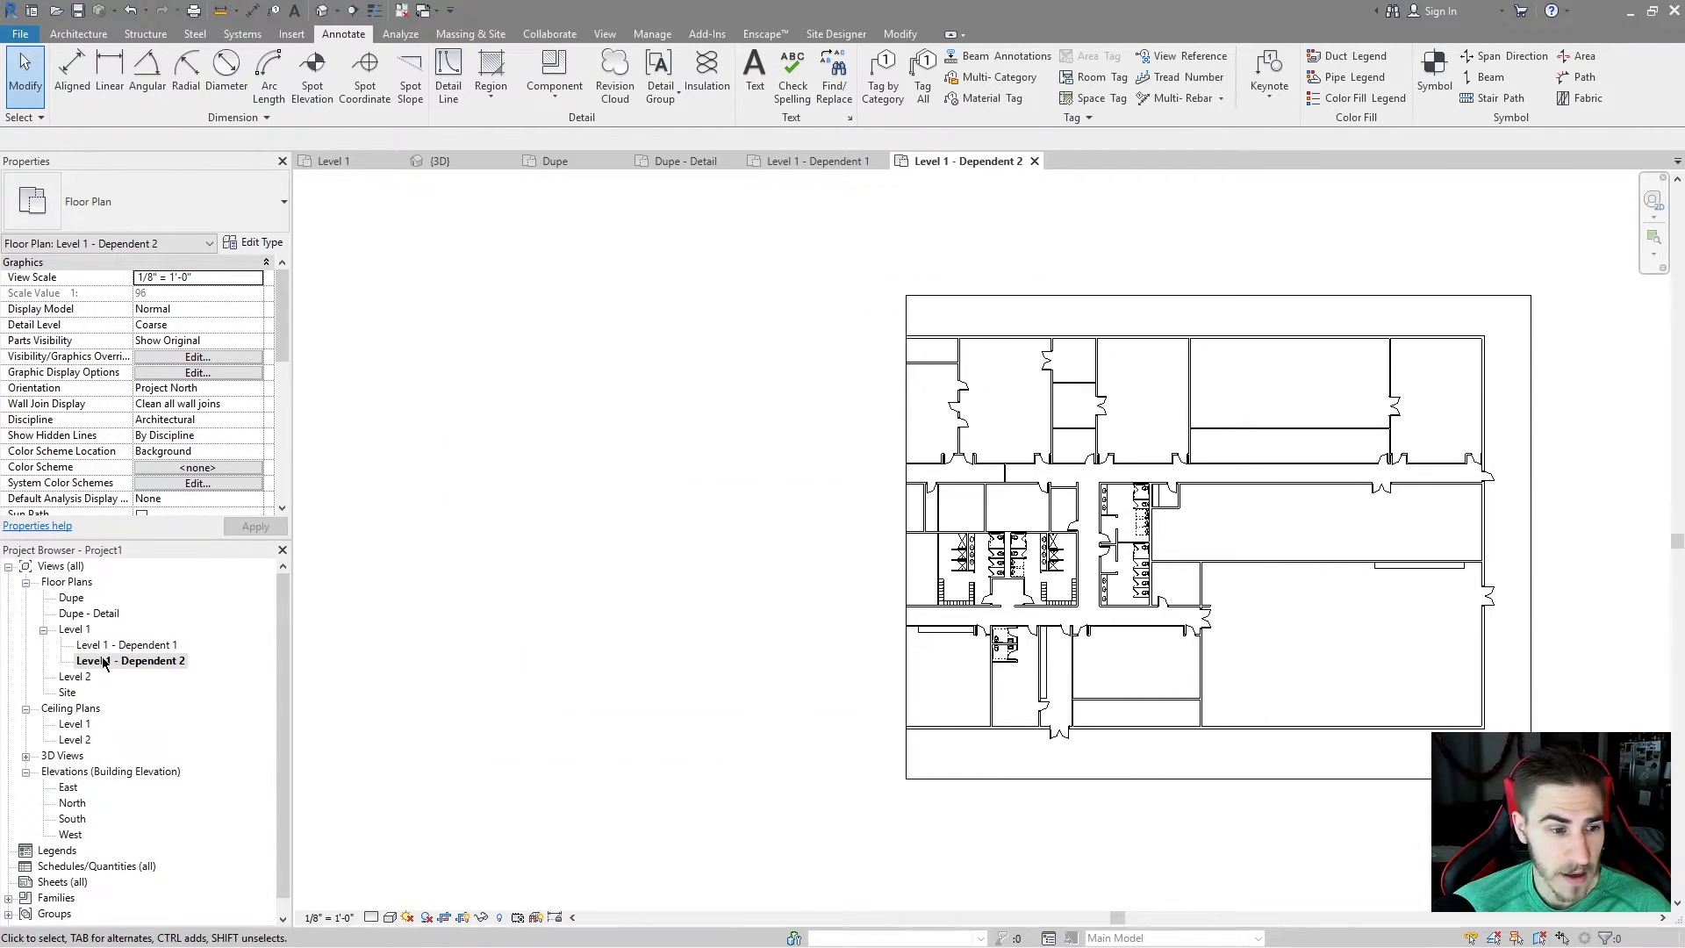
double_click(126, 645)
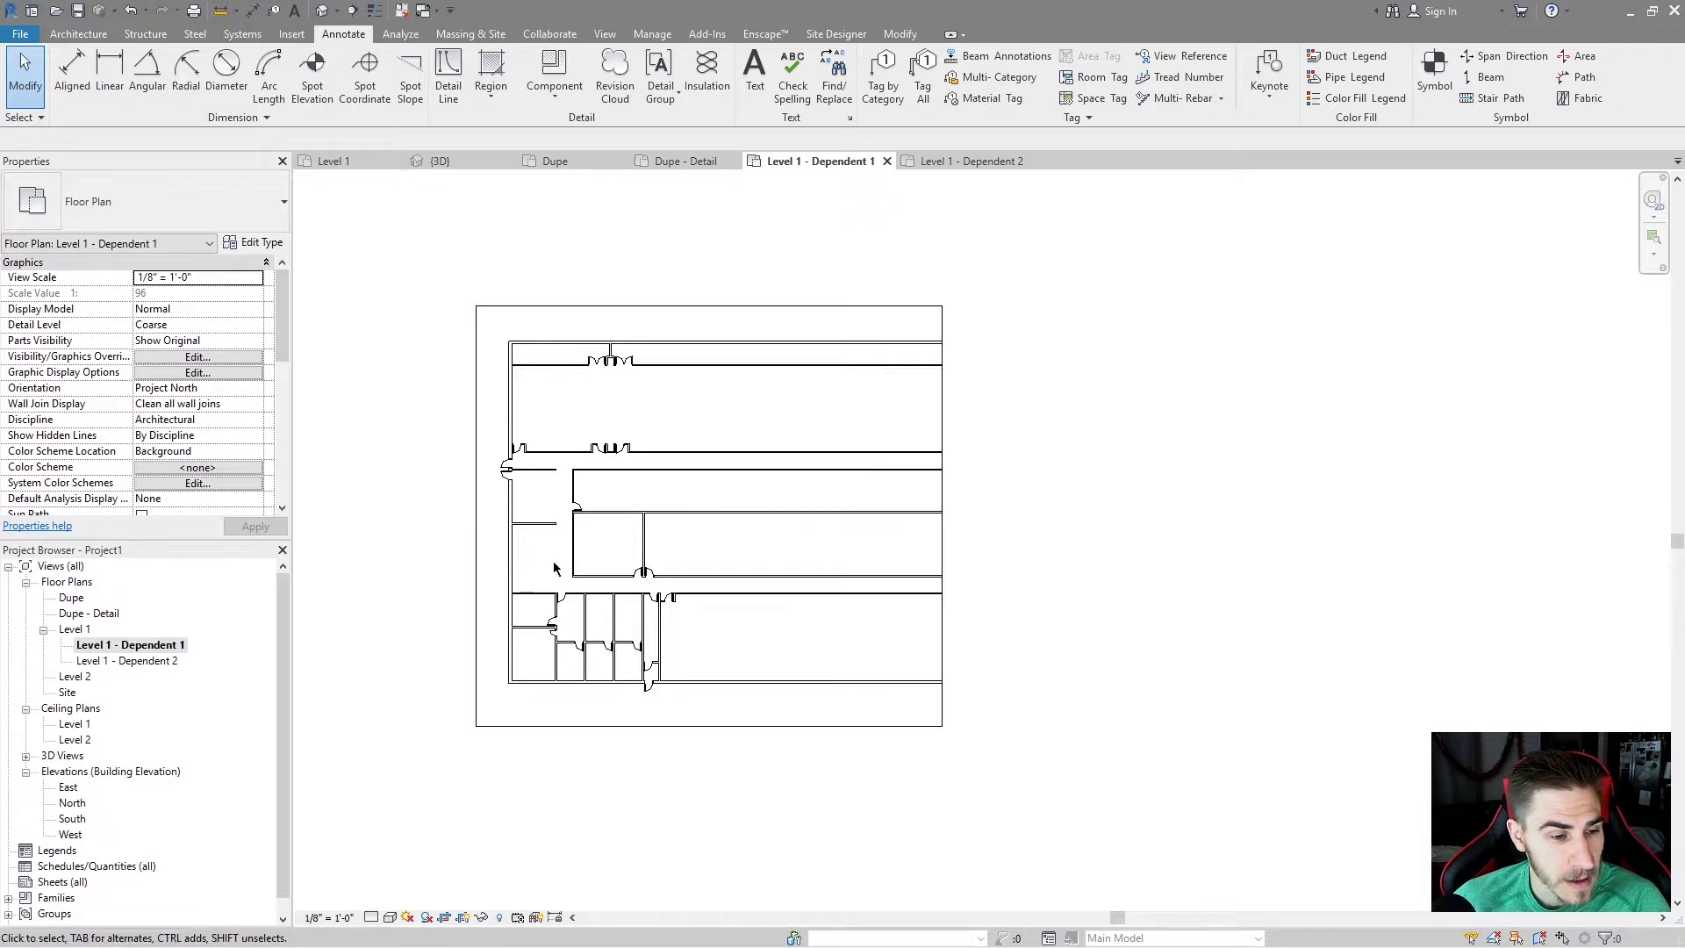
Step: Draw a diagonal Thin Lines detail line across the whole building in Level 1, from beyond the upper-left exterior wall to beyond the lower-right one
double_click(73, 630)
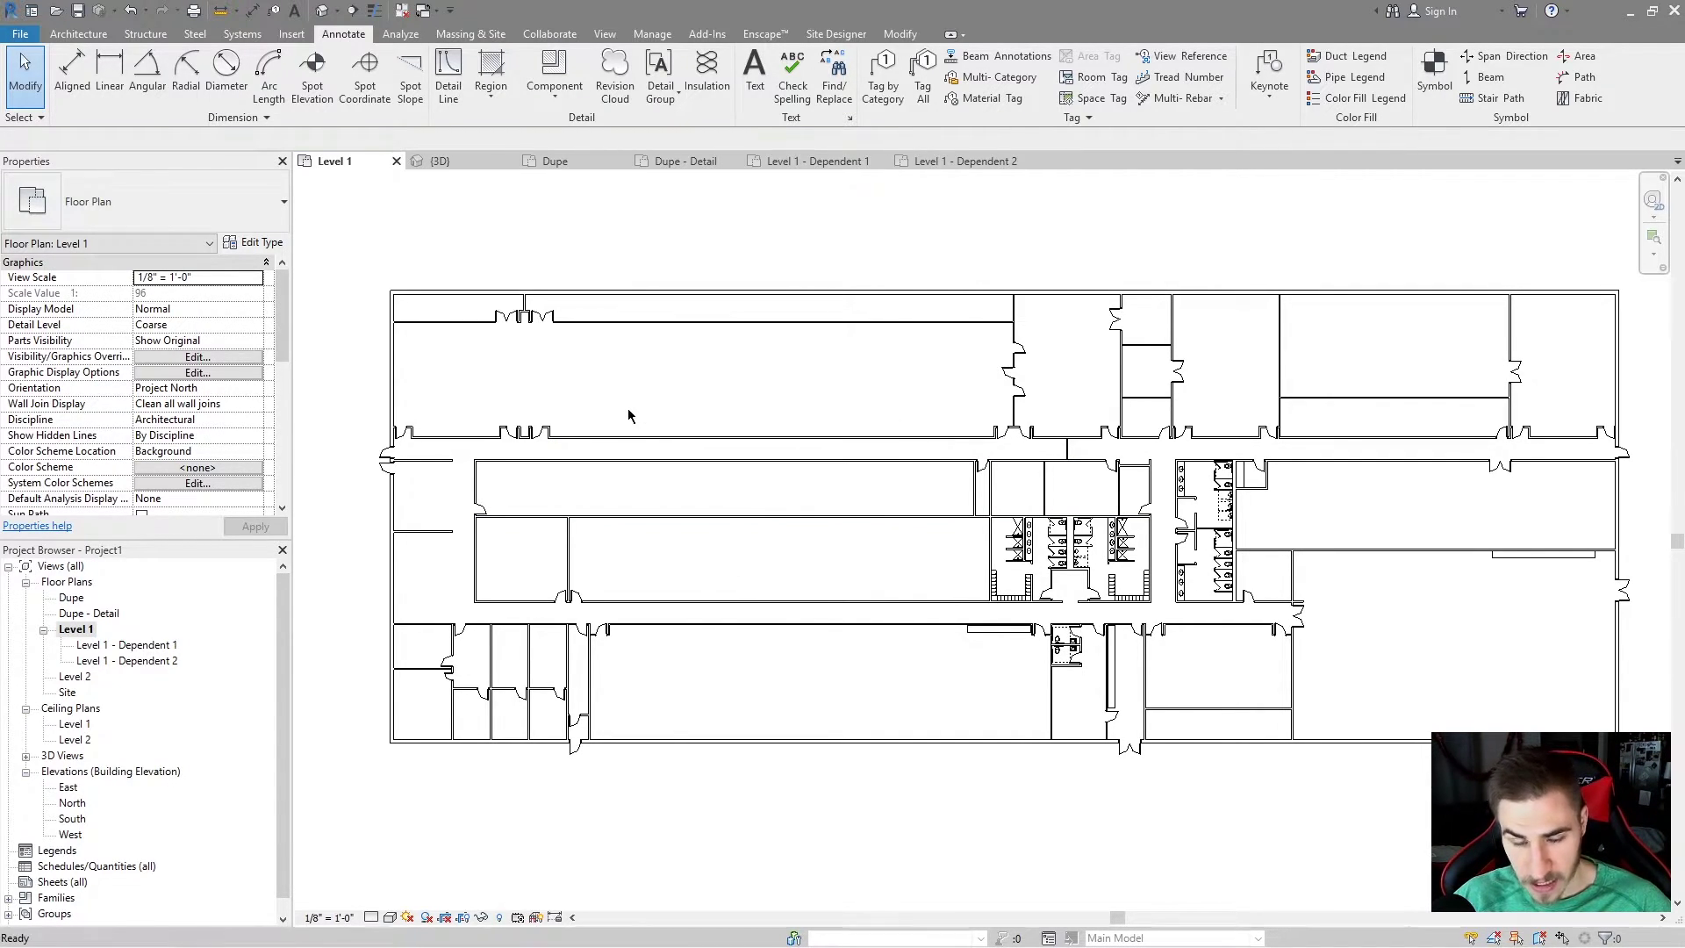
key("d")
key("l")
left_click(357, 334)
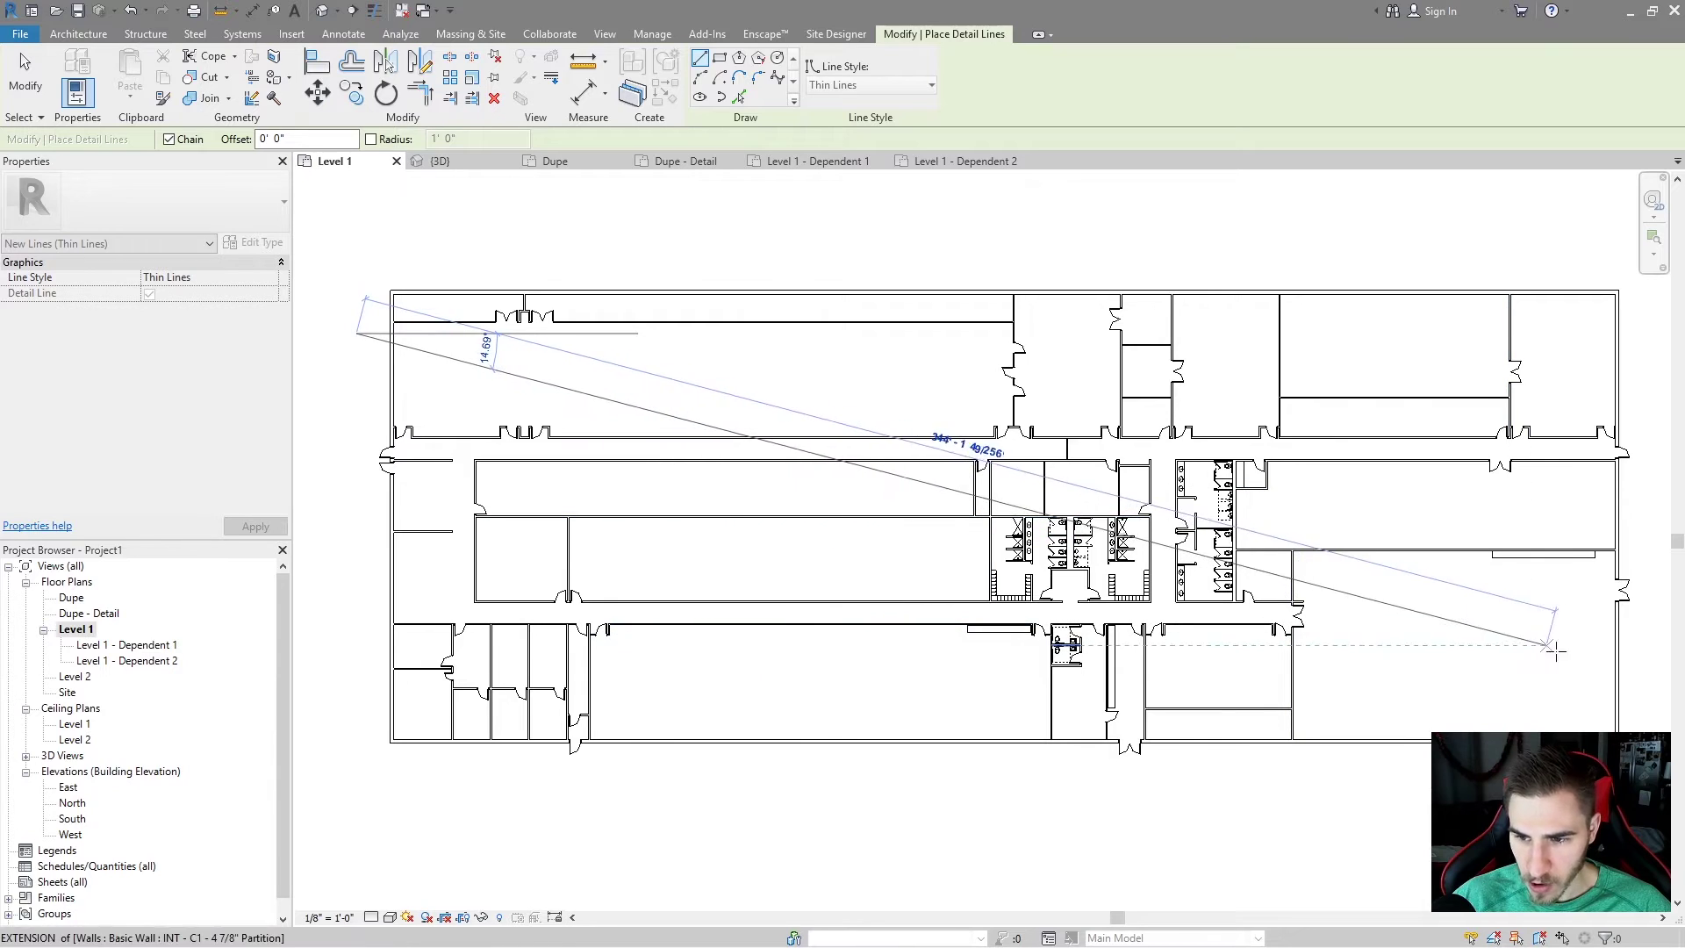
left_click(1642, 709)
key("Escape")
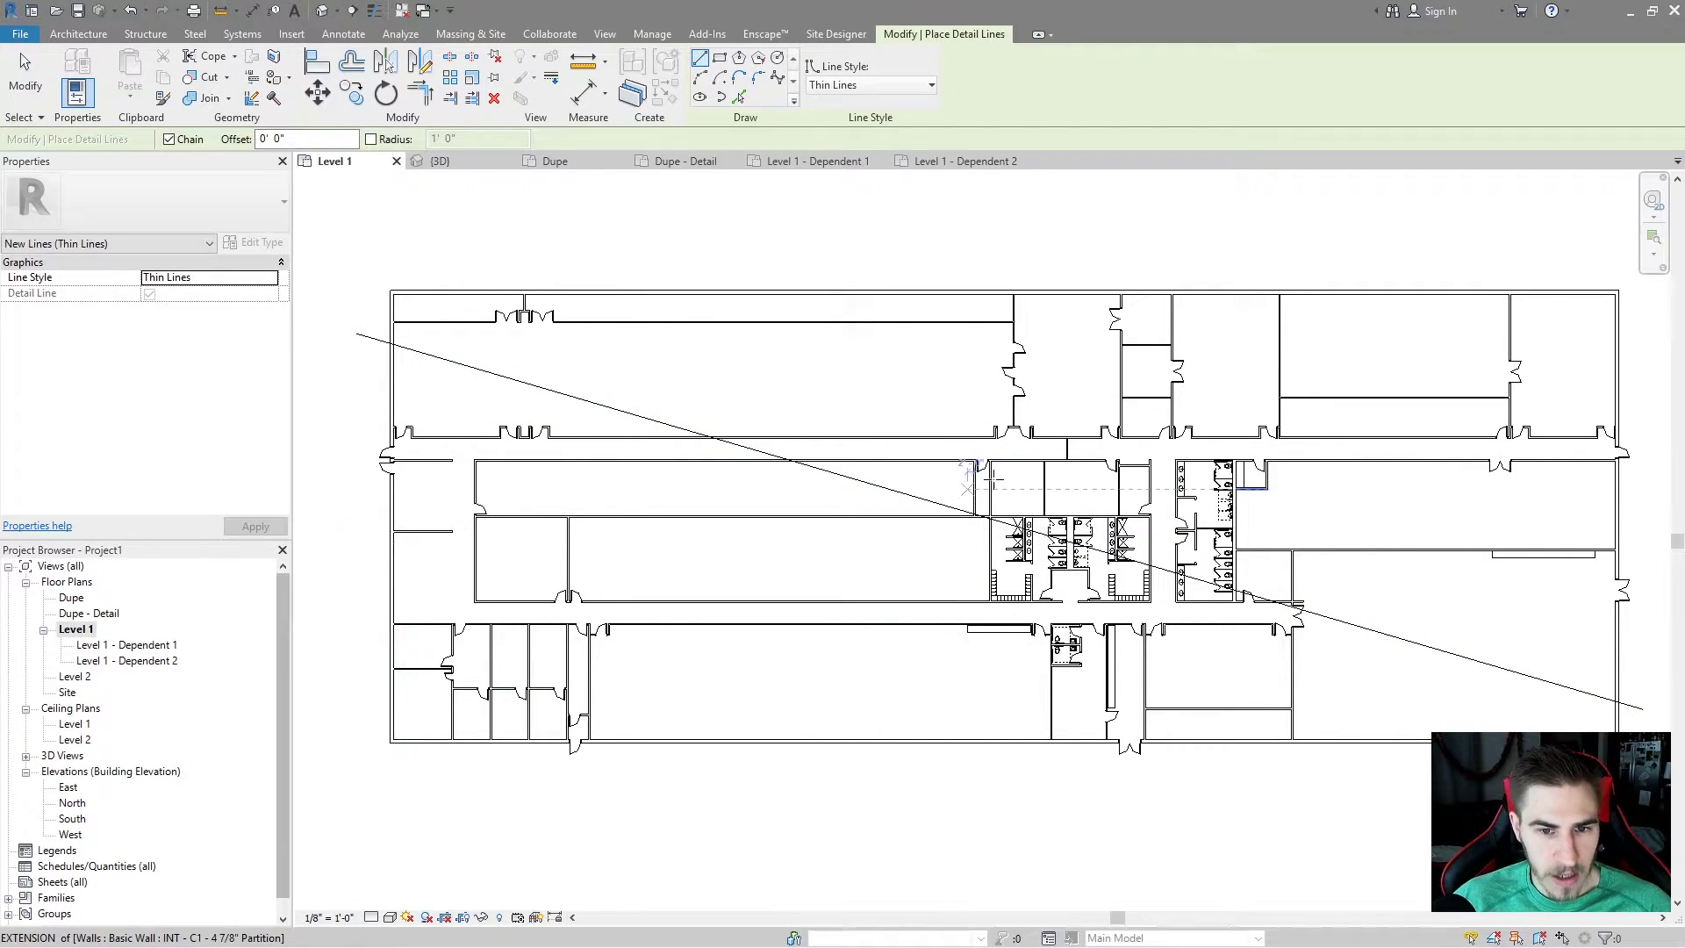
key("Escape")
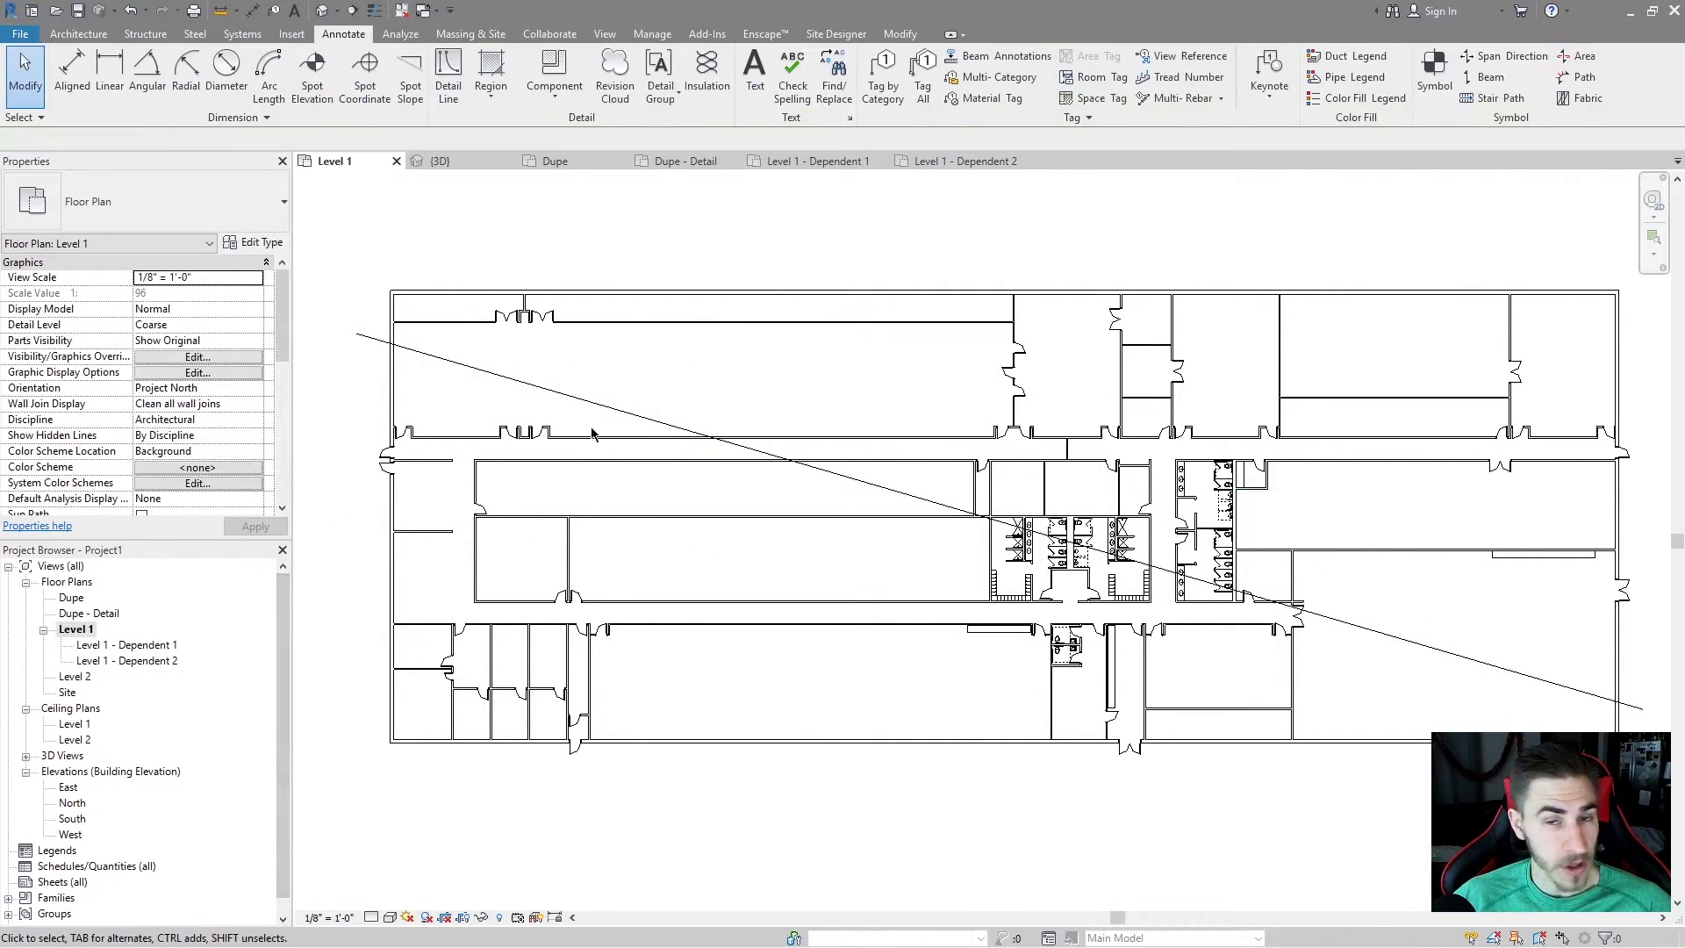
Step: Check how the diagonal detail line appears in Level 1 - Dependent 1, Level 1 - Dependent 2 and the parent Level 1 plan
double_click(129, 650)
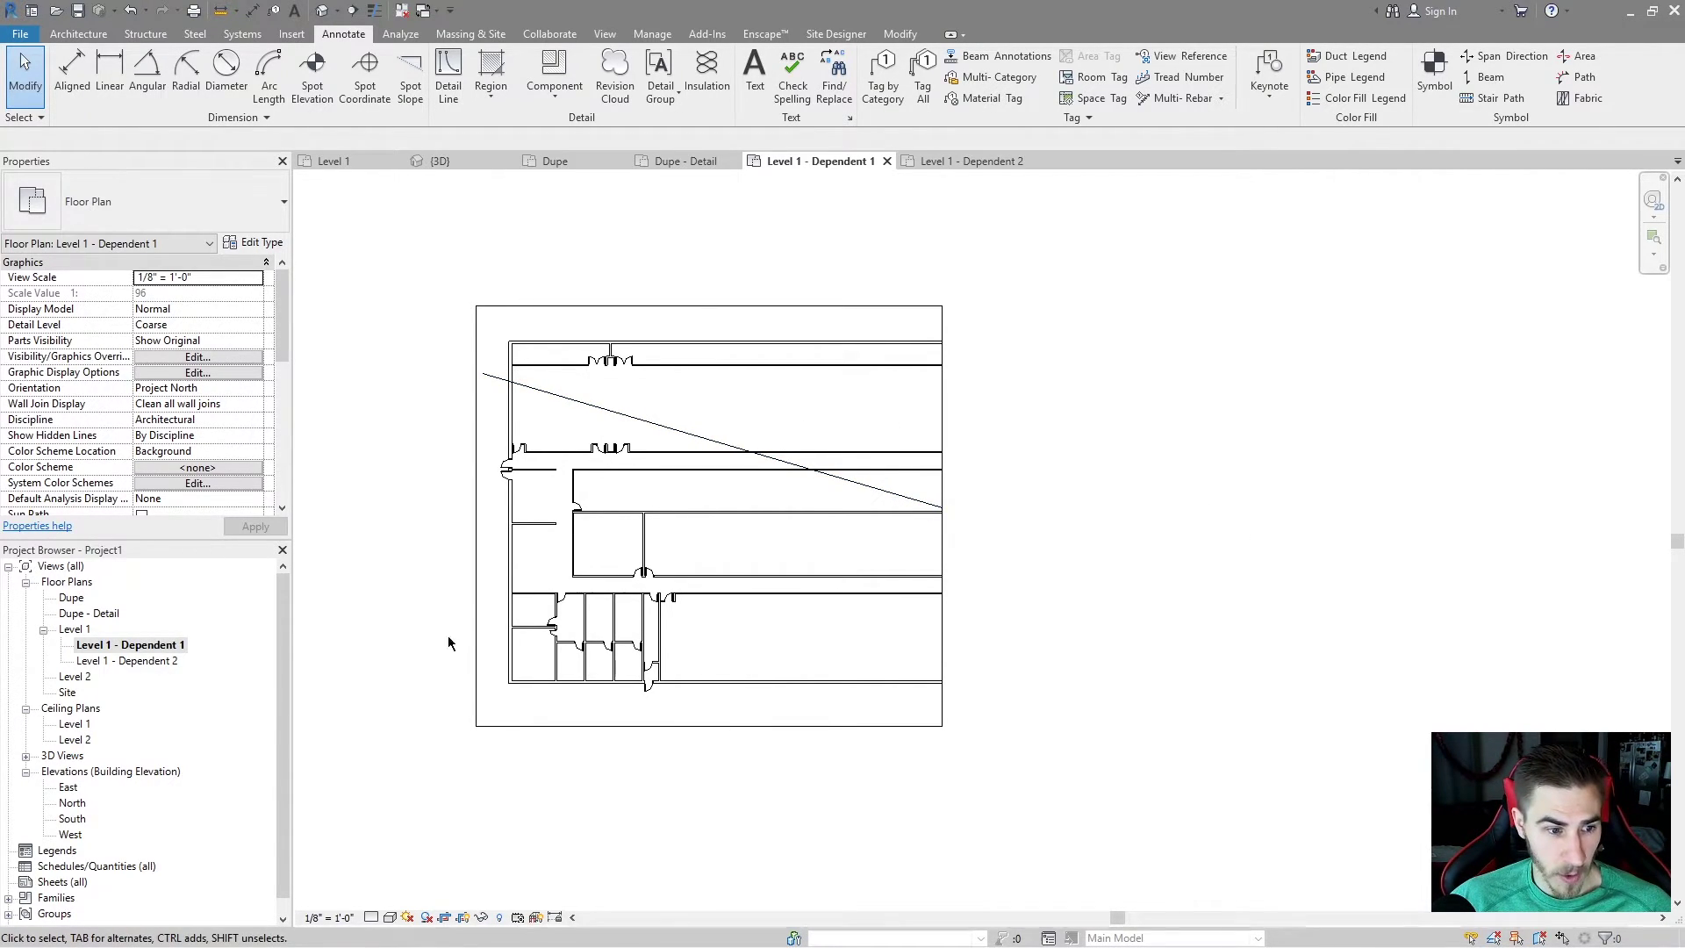
double_click(163, 664)
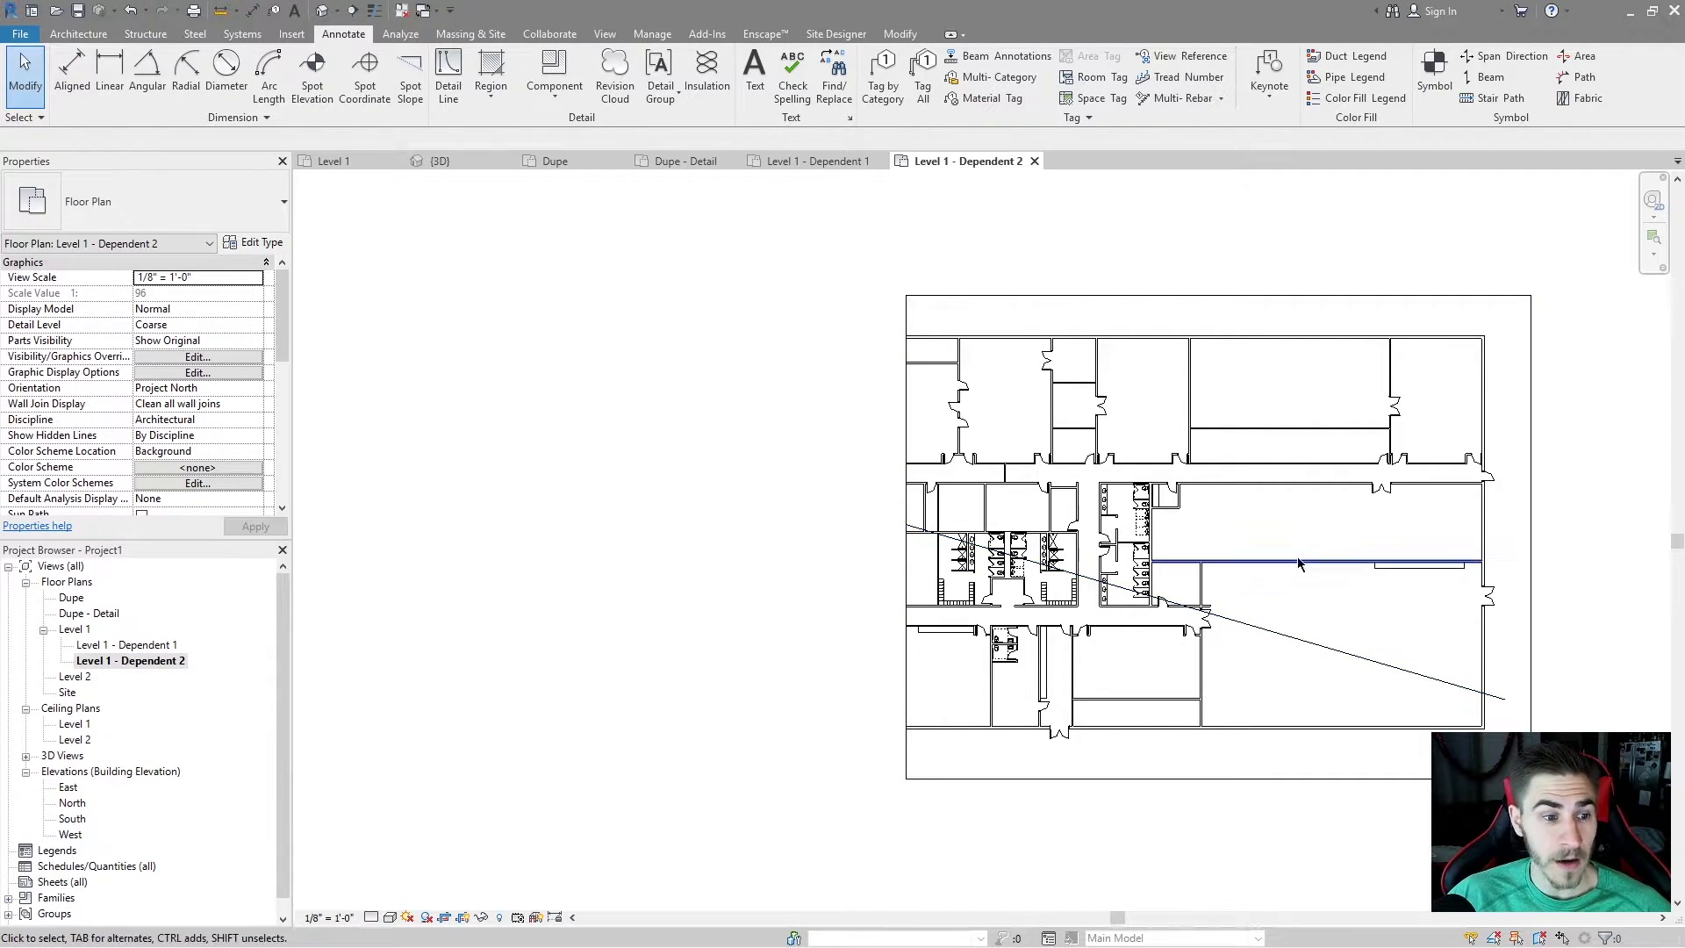
double_click(75, 629)
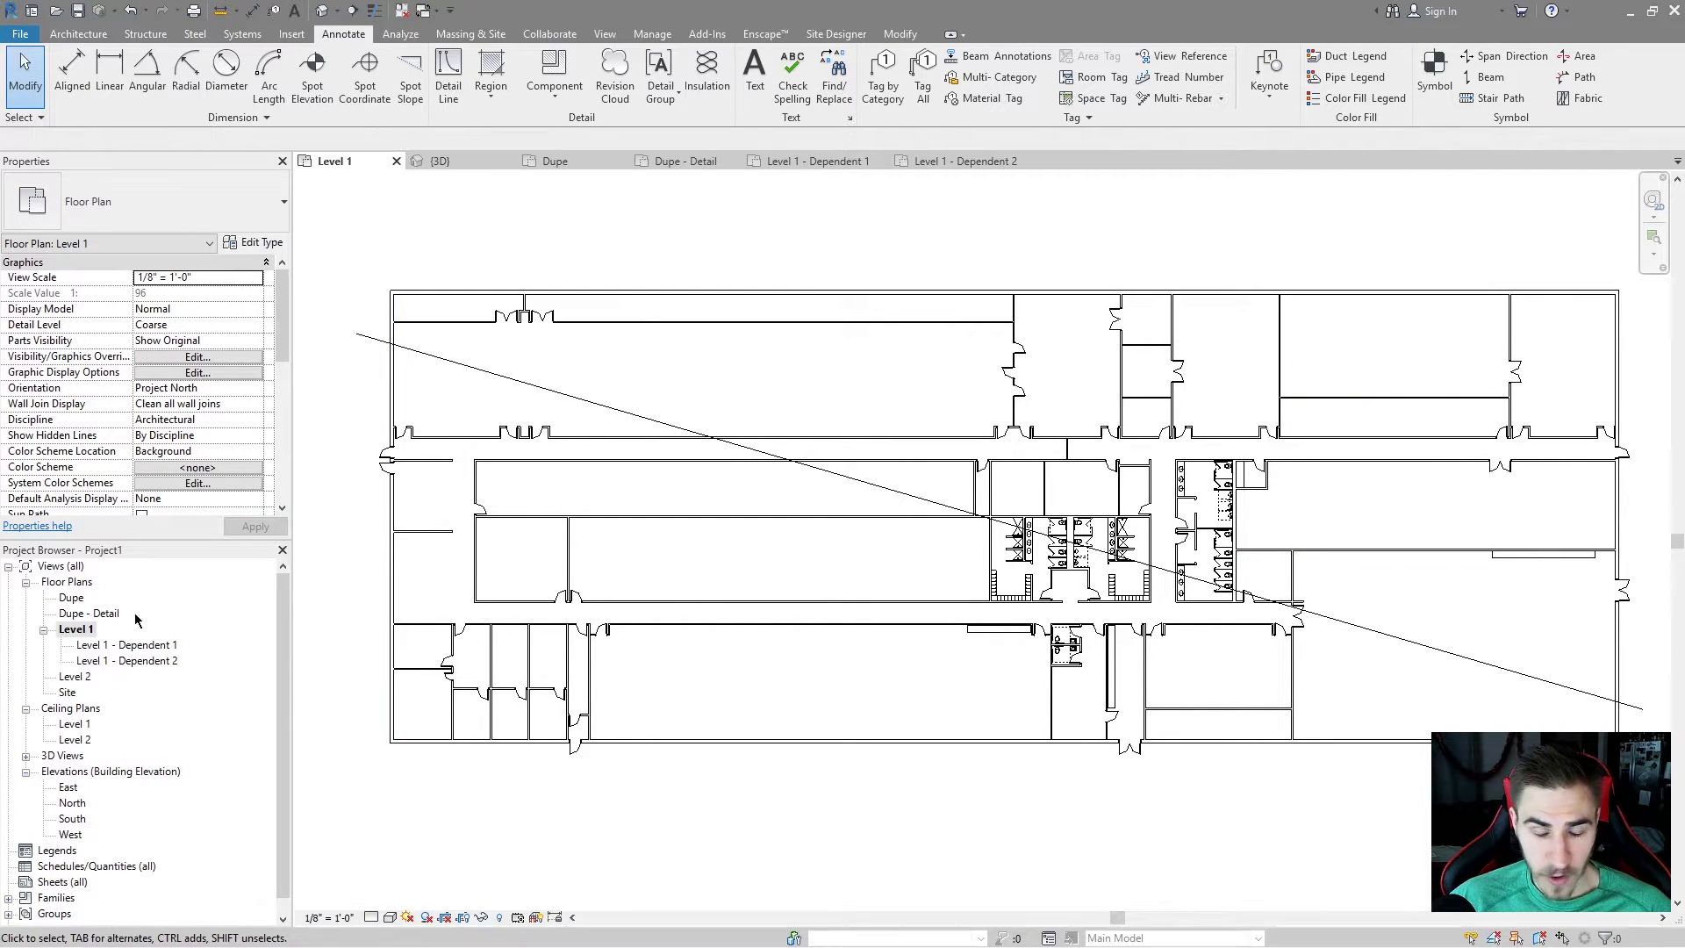
left_click(132, 646)
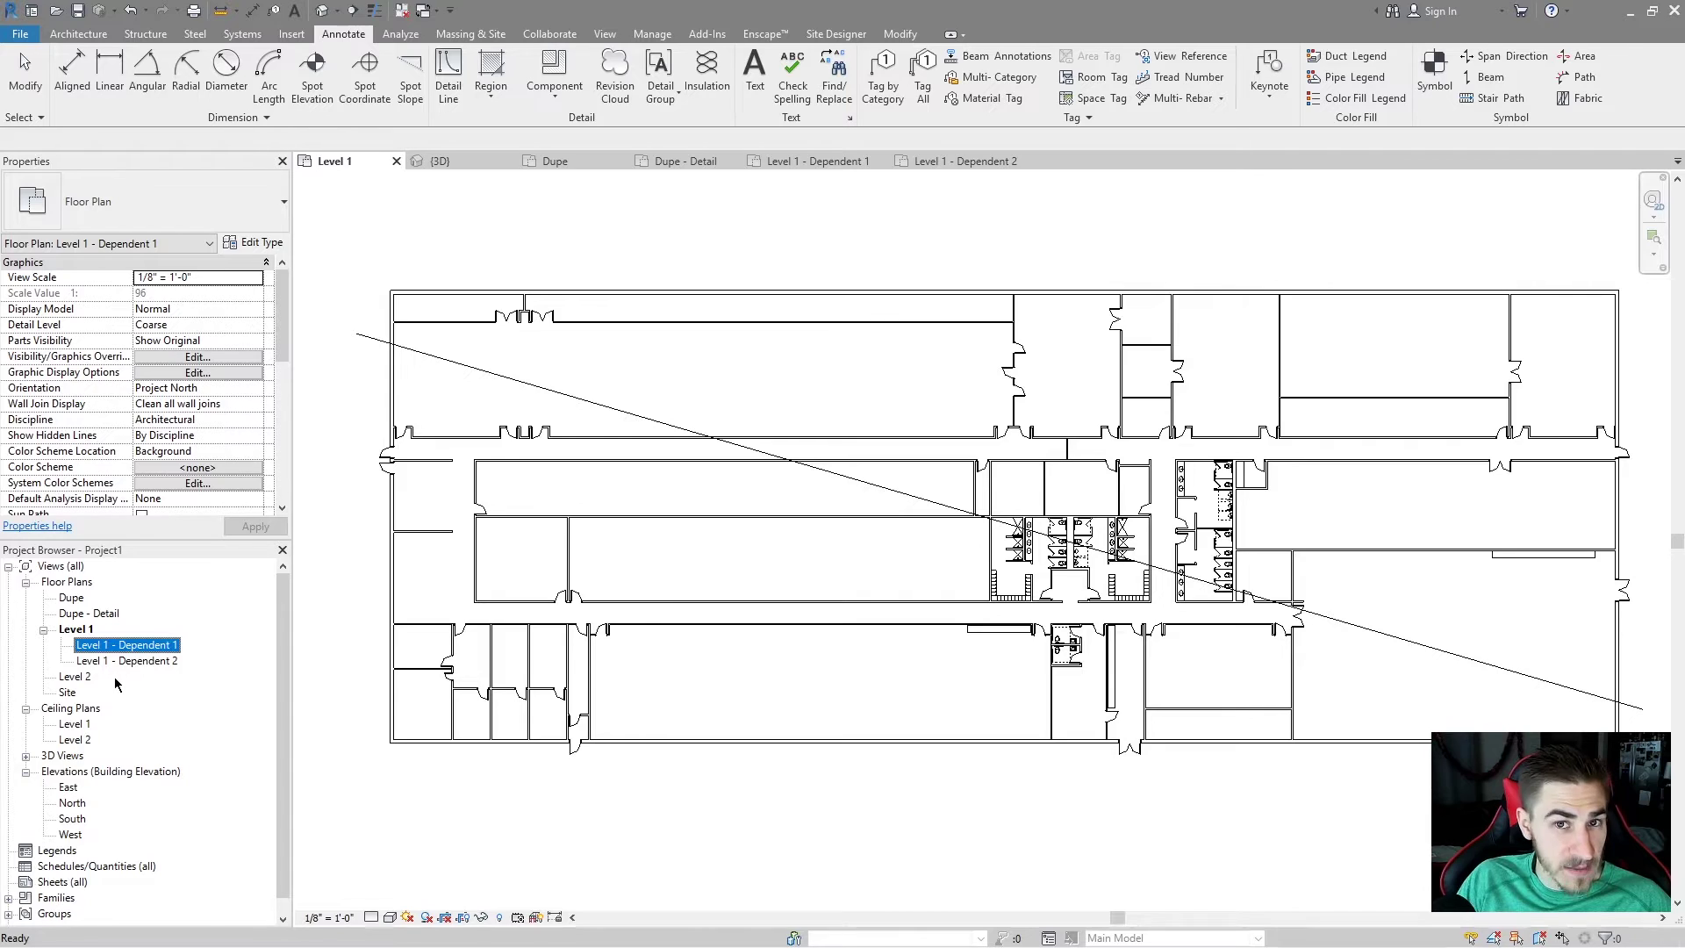
left_click(61, 630)
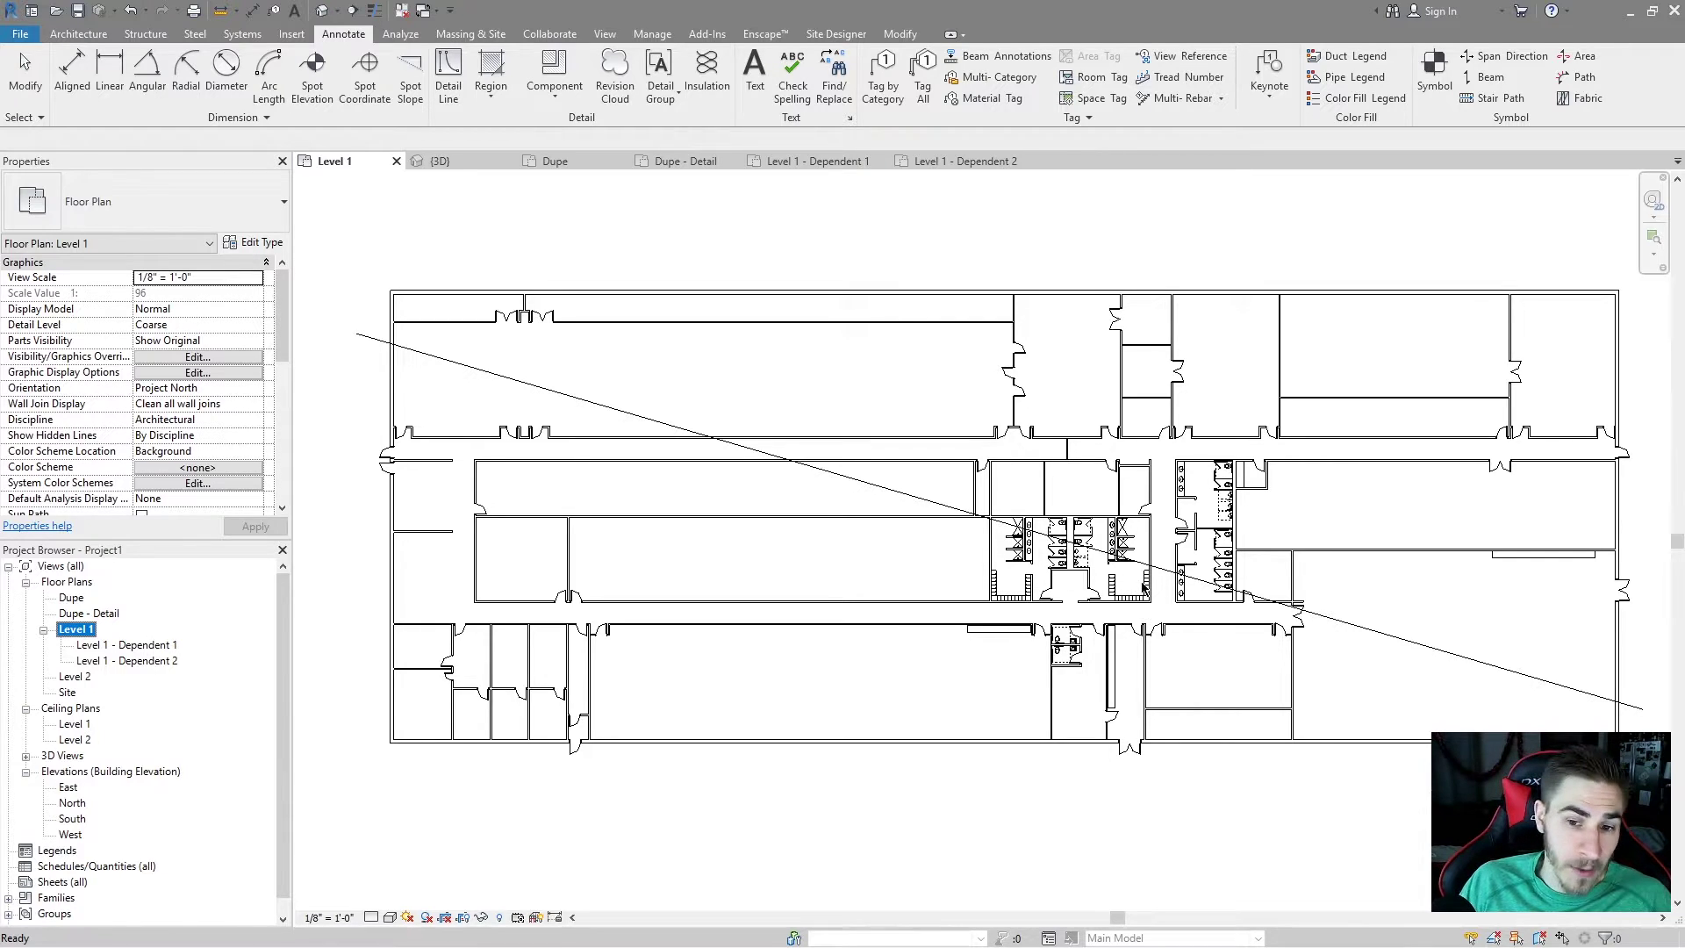
double_click(105, 647)
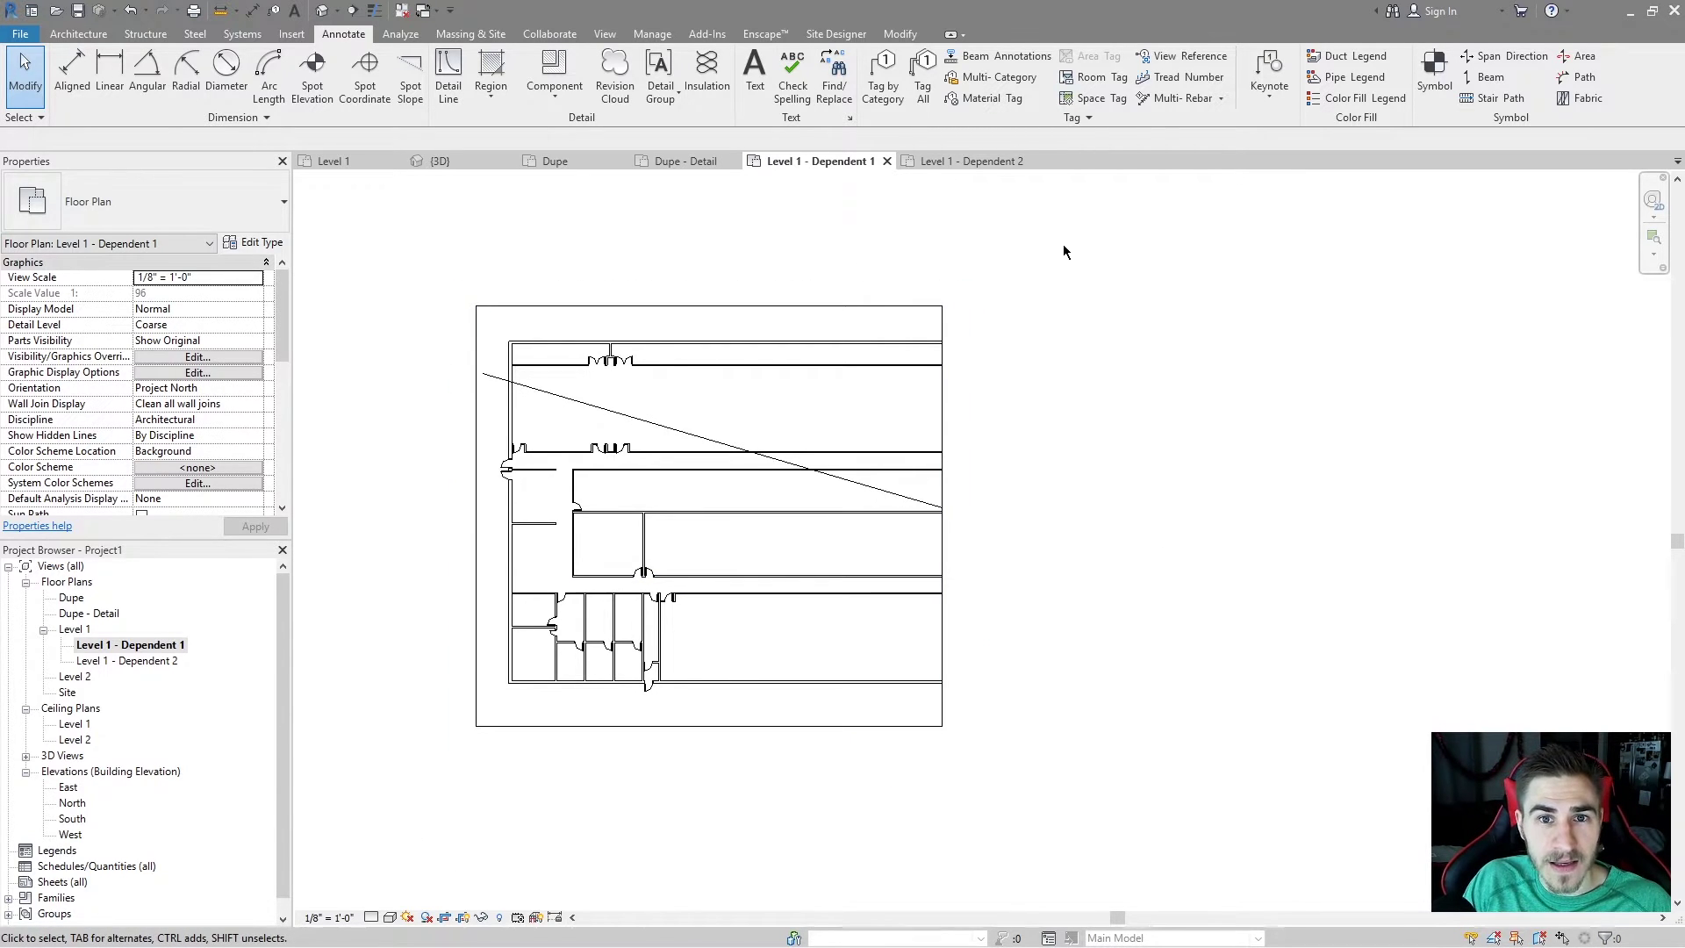
Step: Create a new sheet A101 with the E1 30 x 42 Horizontal title block
left_click(613, 37)
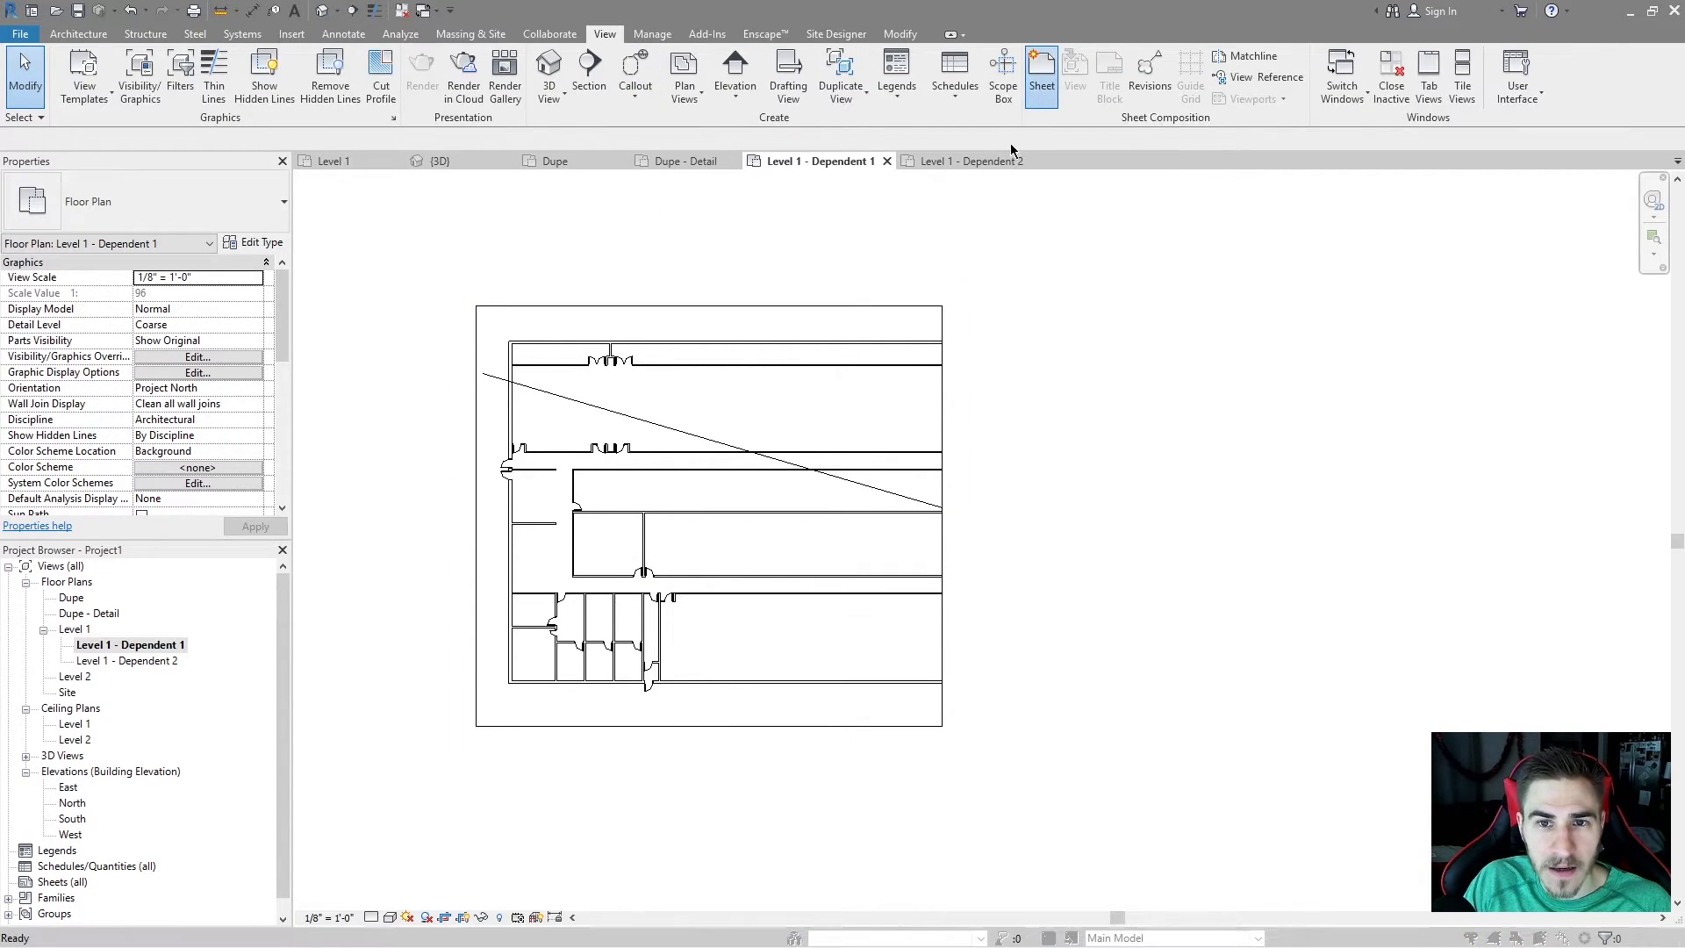
left_click(1042, 75)
left_click(891, 679)
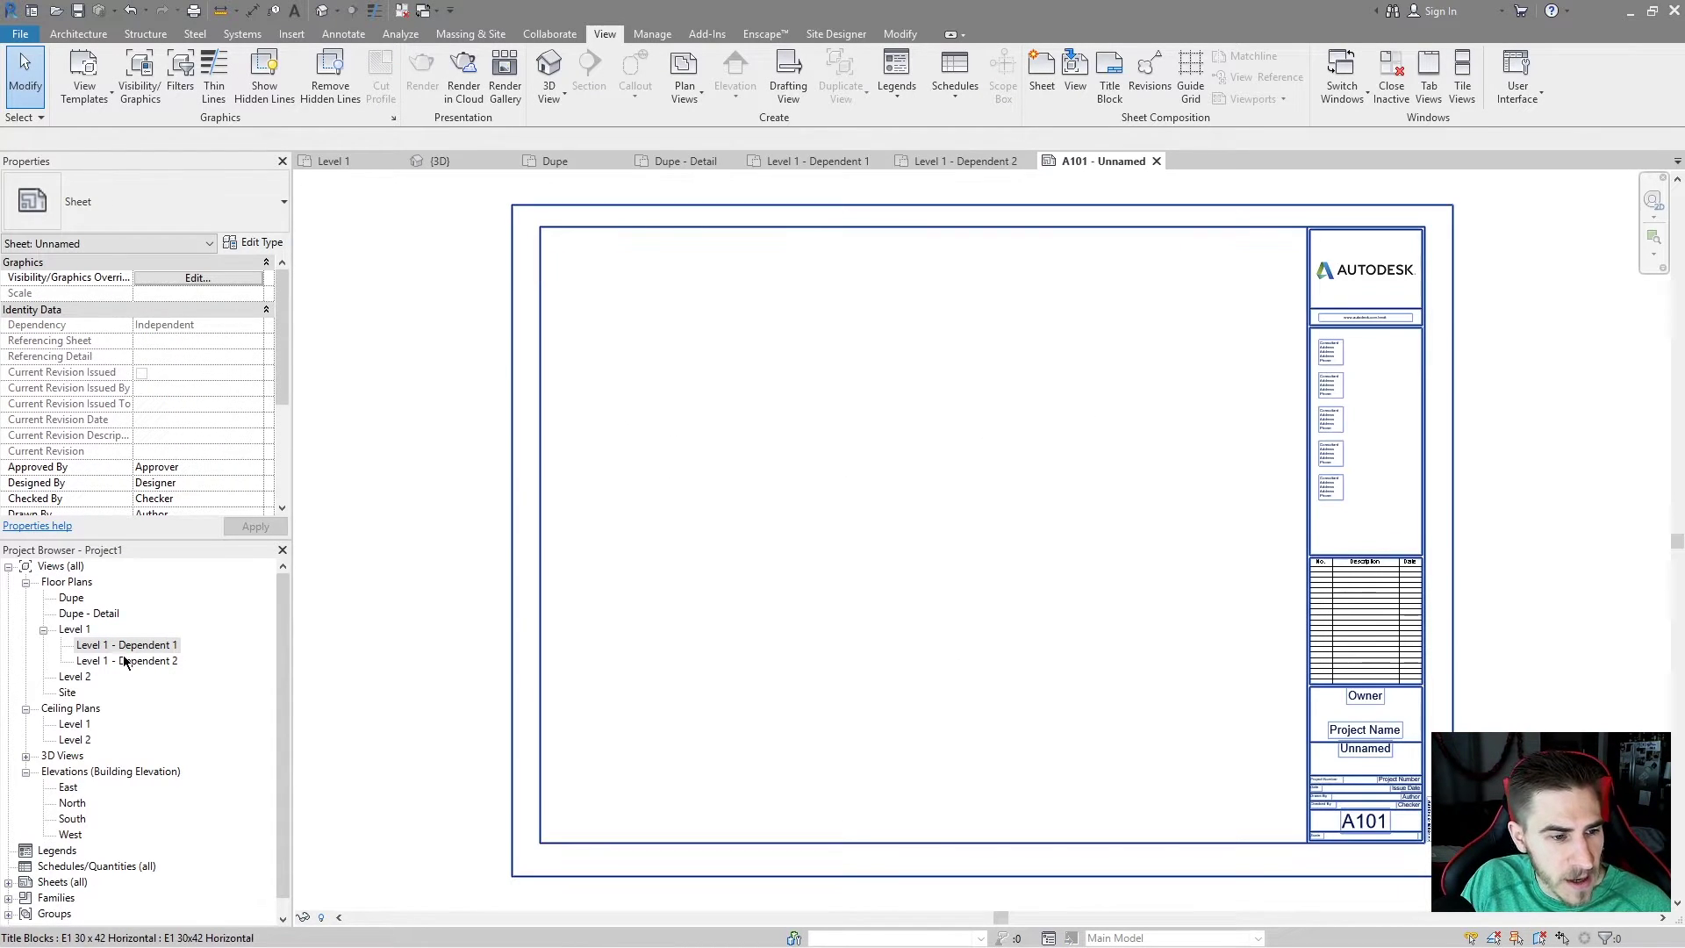
Step: Place the full Level 1 plan on sheet A101 and shift the viewport to try fitting it inside the title block
left_click_drag(74, 629, 830, 525)
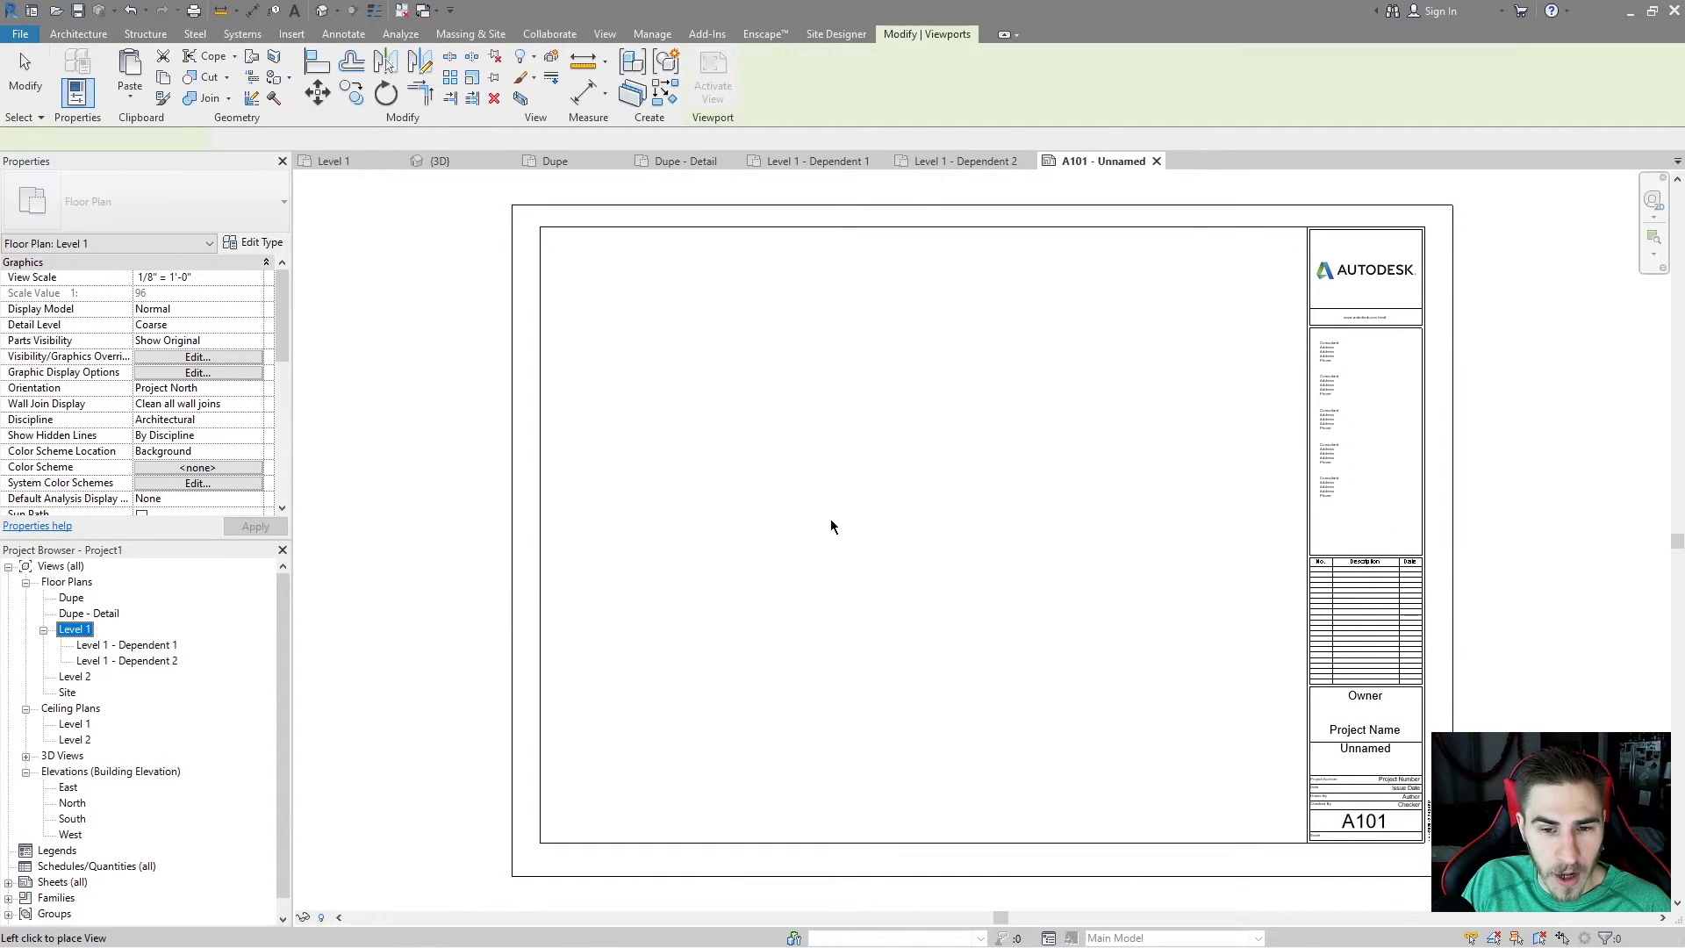
left_click(877, 558)
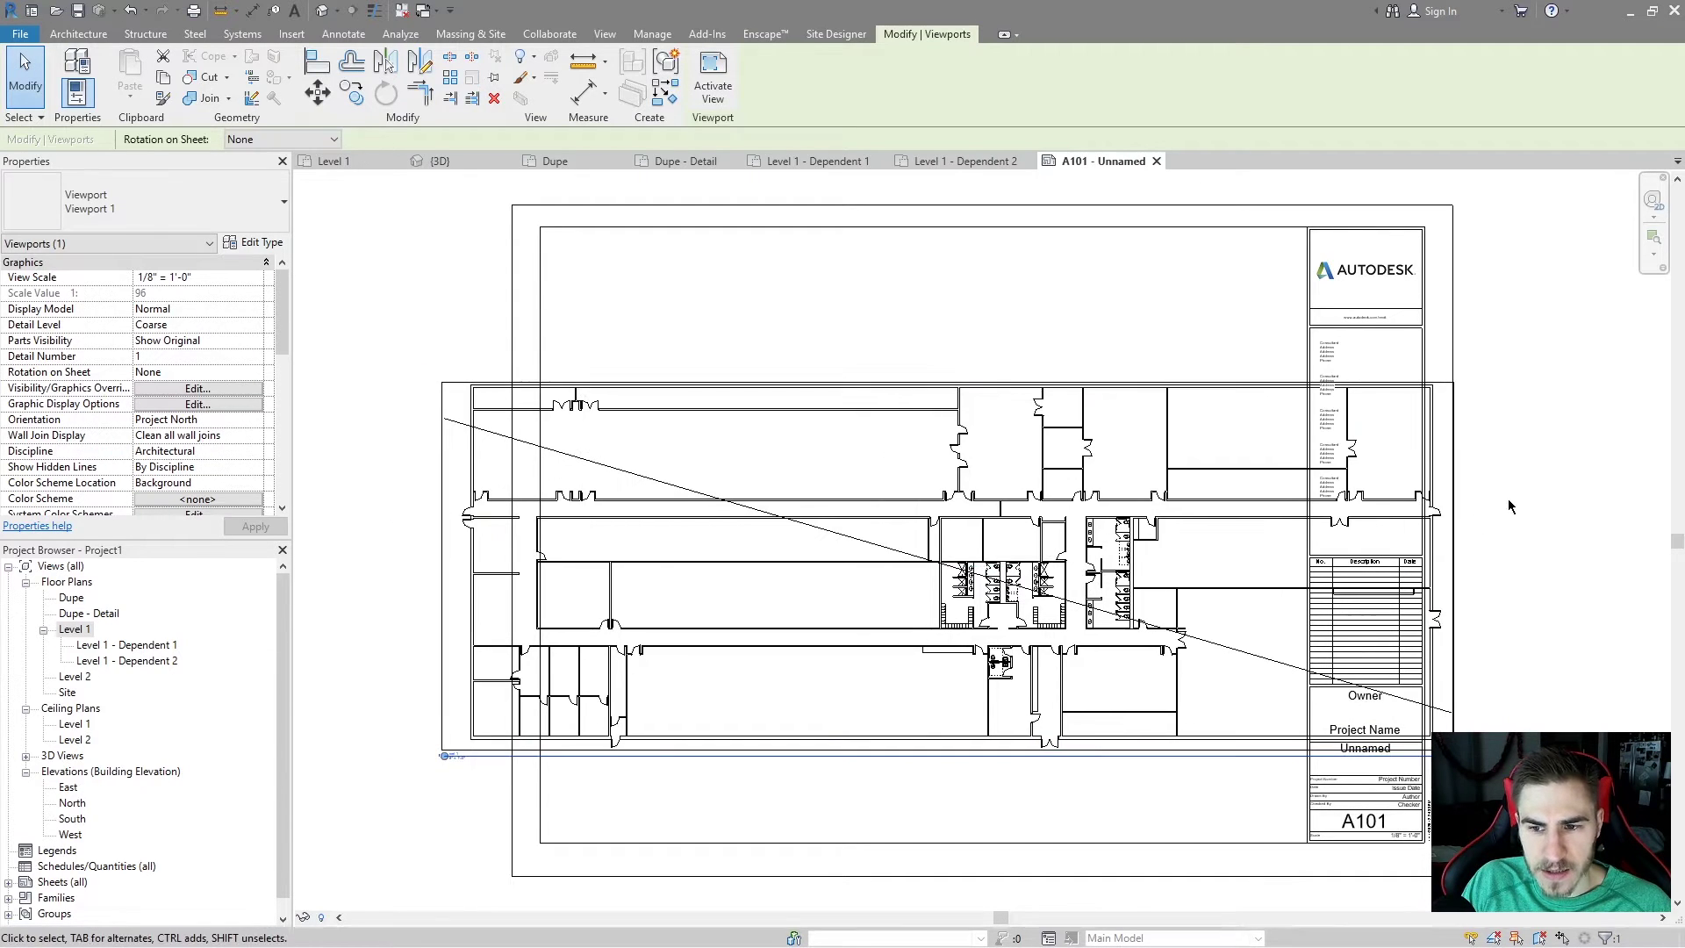
key("Escape")
left_click_drag(872, 541, 843, 388)
left_click_drag(904, 474, 1055, 468)
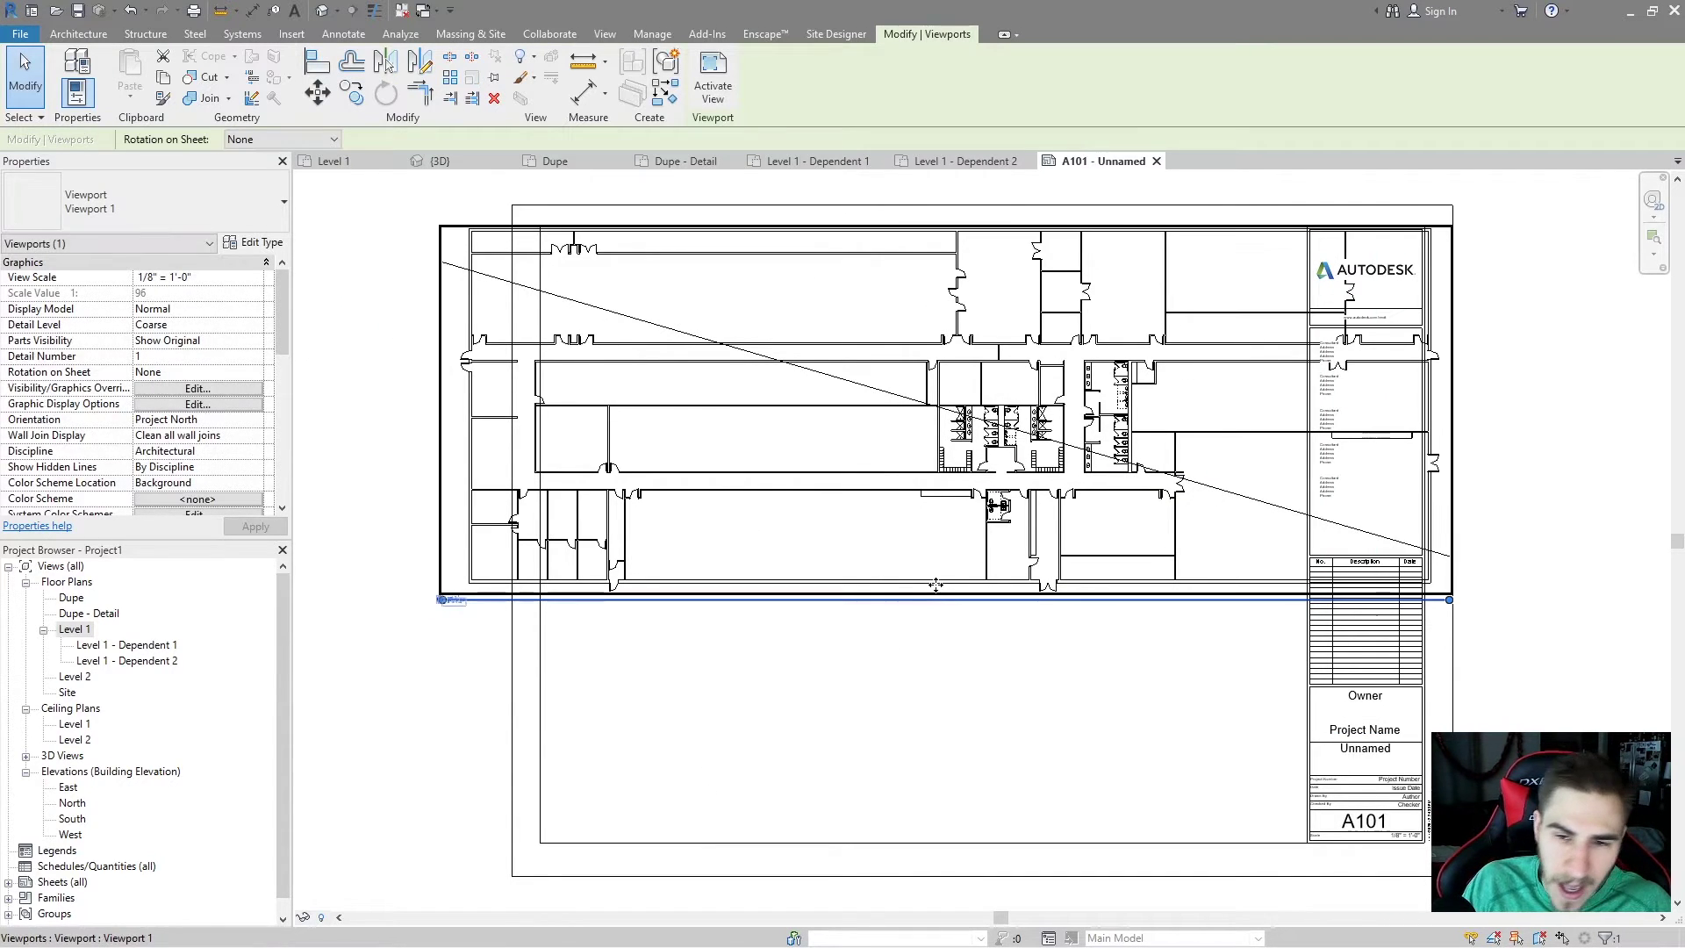
Step: Undo the trial moves of the Level 1 viewport and delete it from sheet A101
key("ctrl+z")
key("ctrl+z")
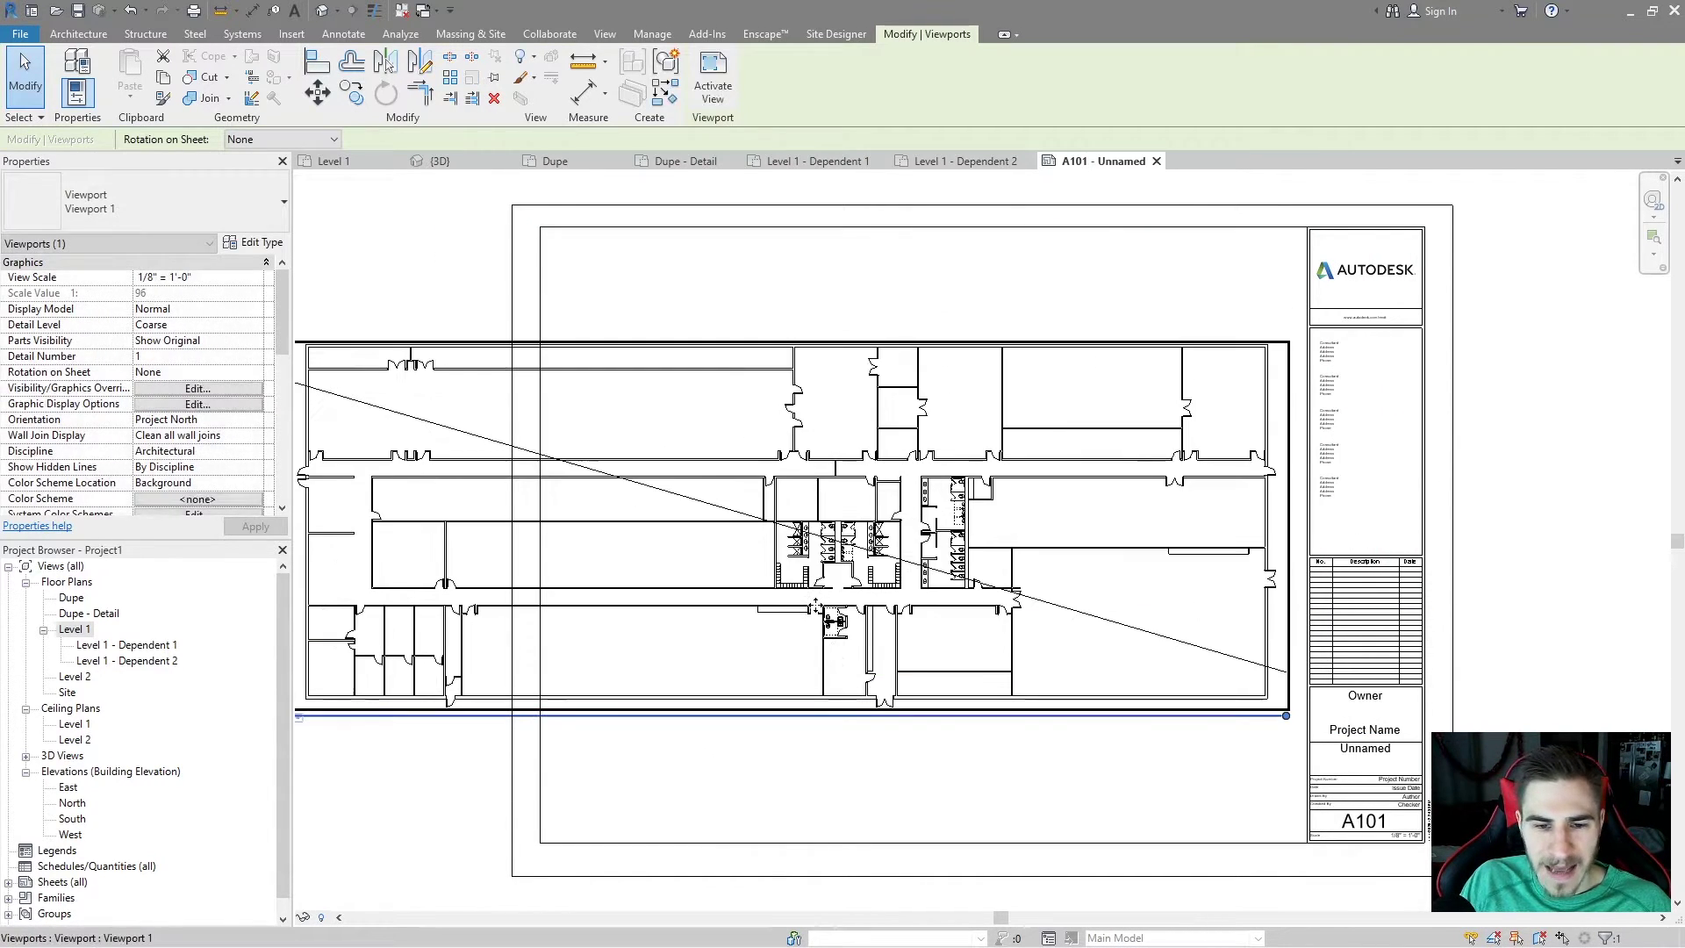
left_click_drag(366, 716, 507, 643)
scroll(507, 644, "up", 4)
scroll(507, 644, "down", 4)
scroll(893, 667, "down", 3)
key("ctrl+z")
scroll(899, 743, "up", 1)
scroll(900, 743, "up", 1)
key("ctrl+z")
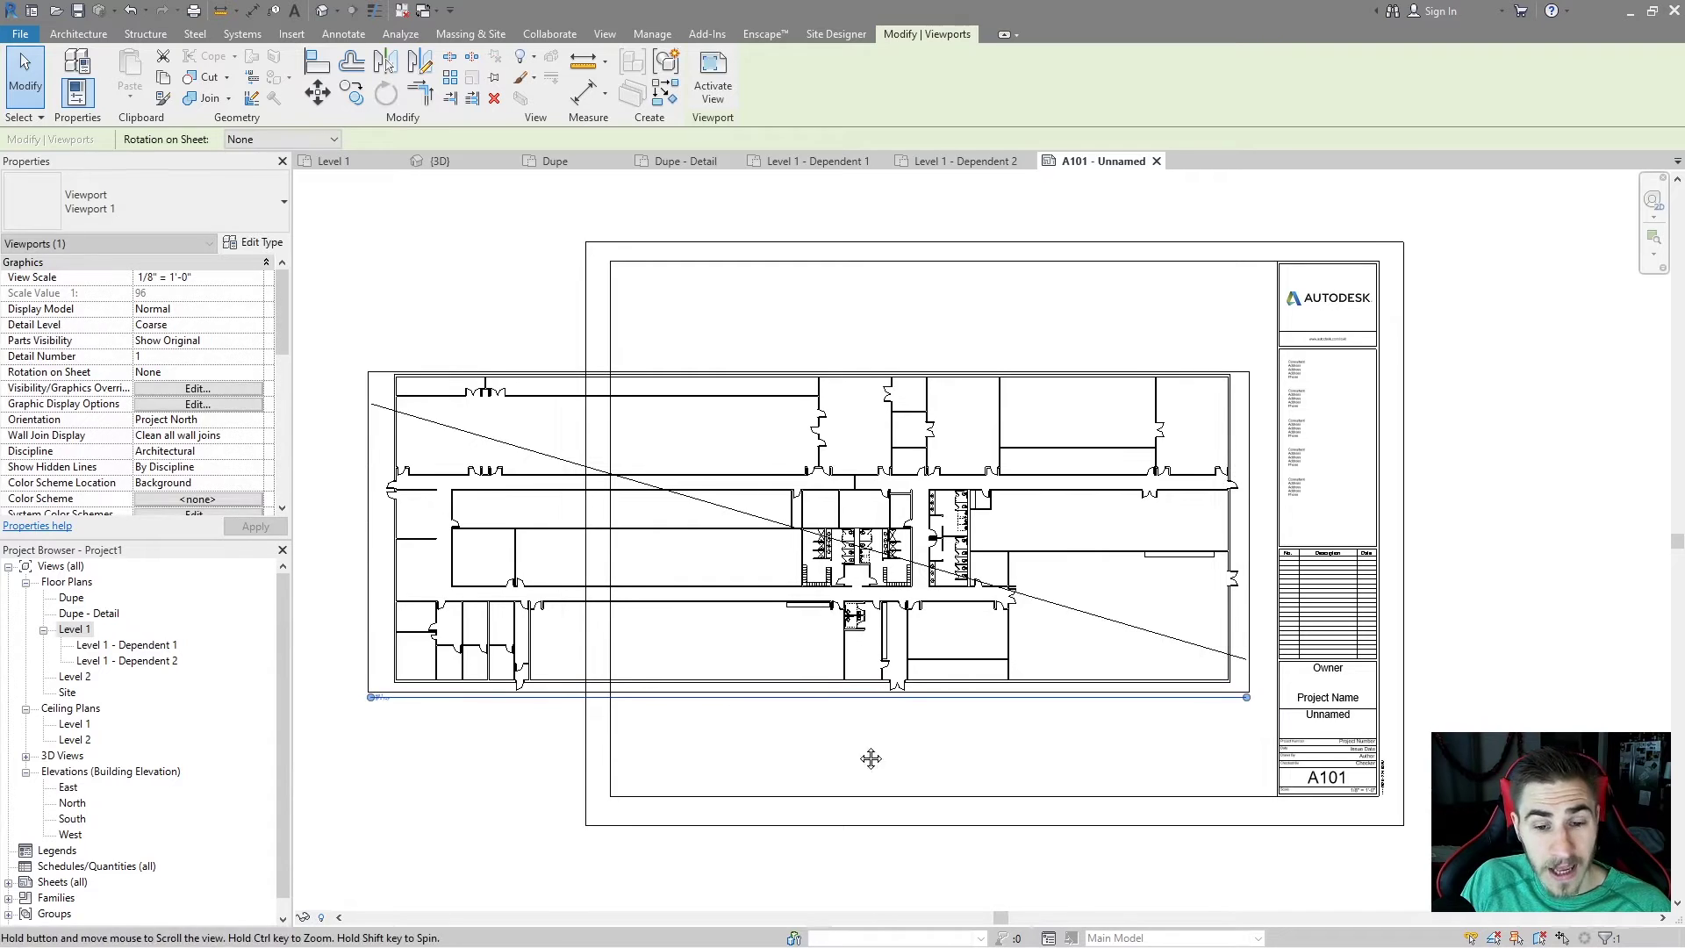
scroll(795, 713, "up", 1)
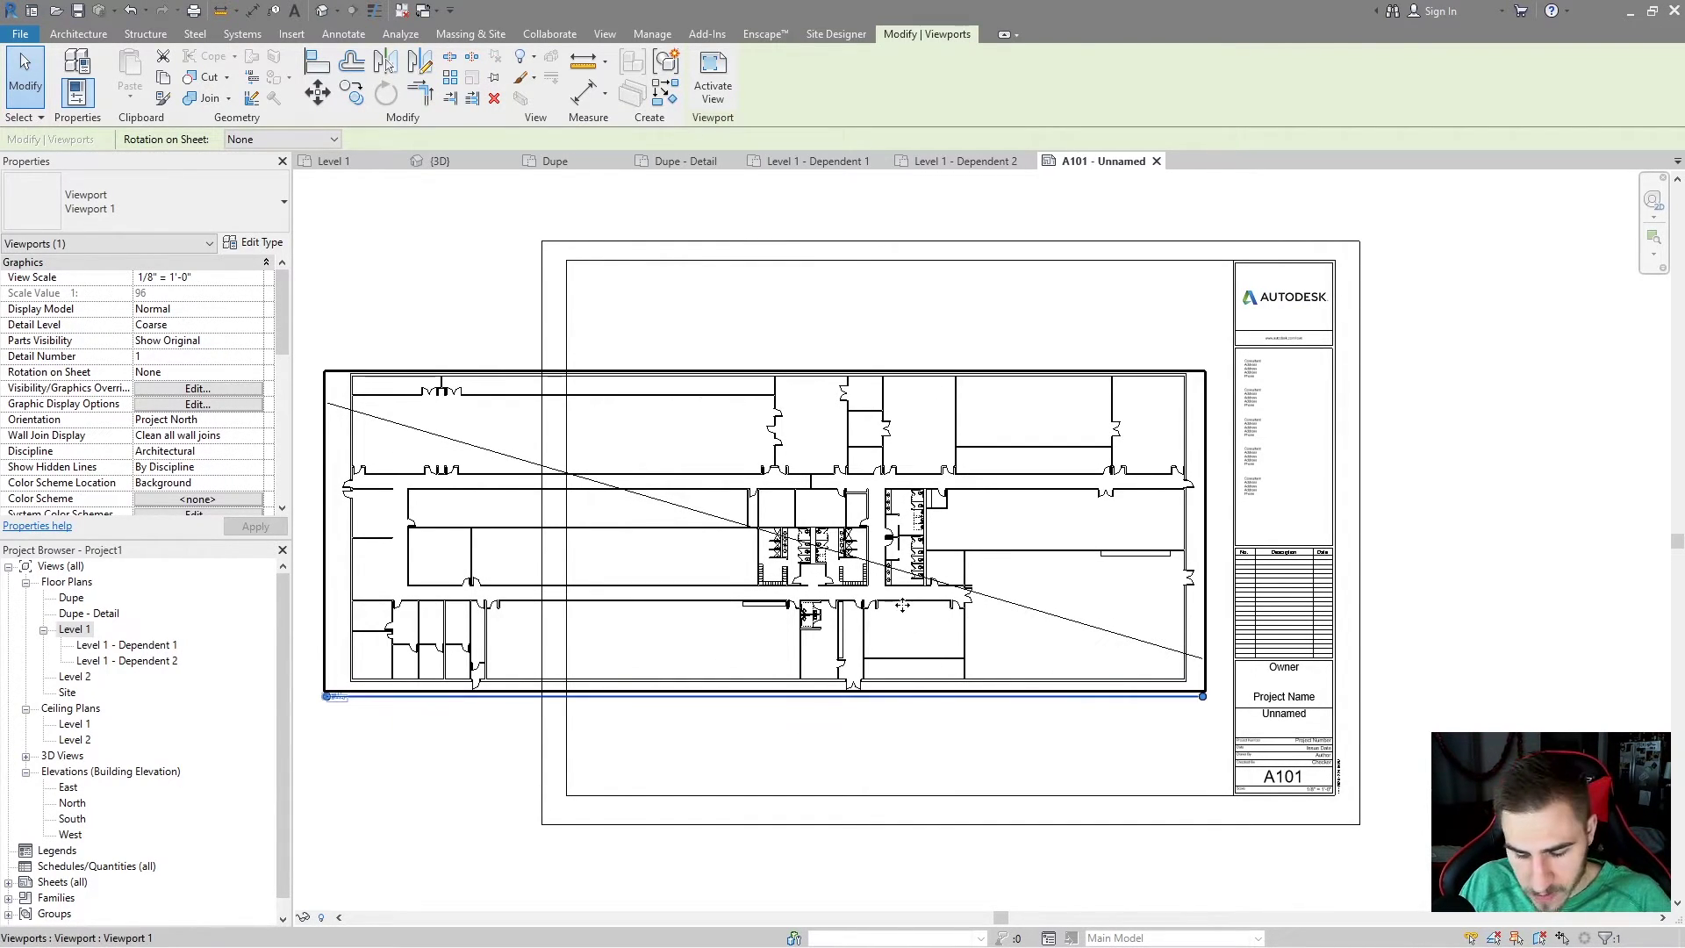
key("Delete")
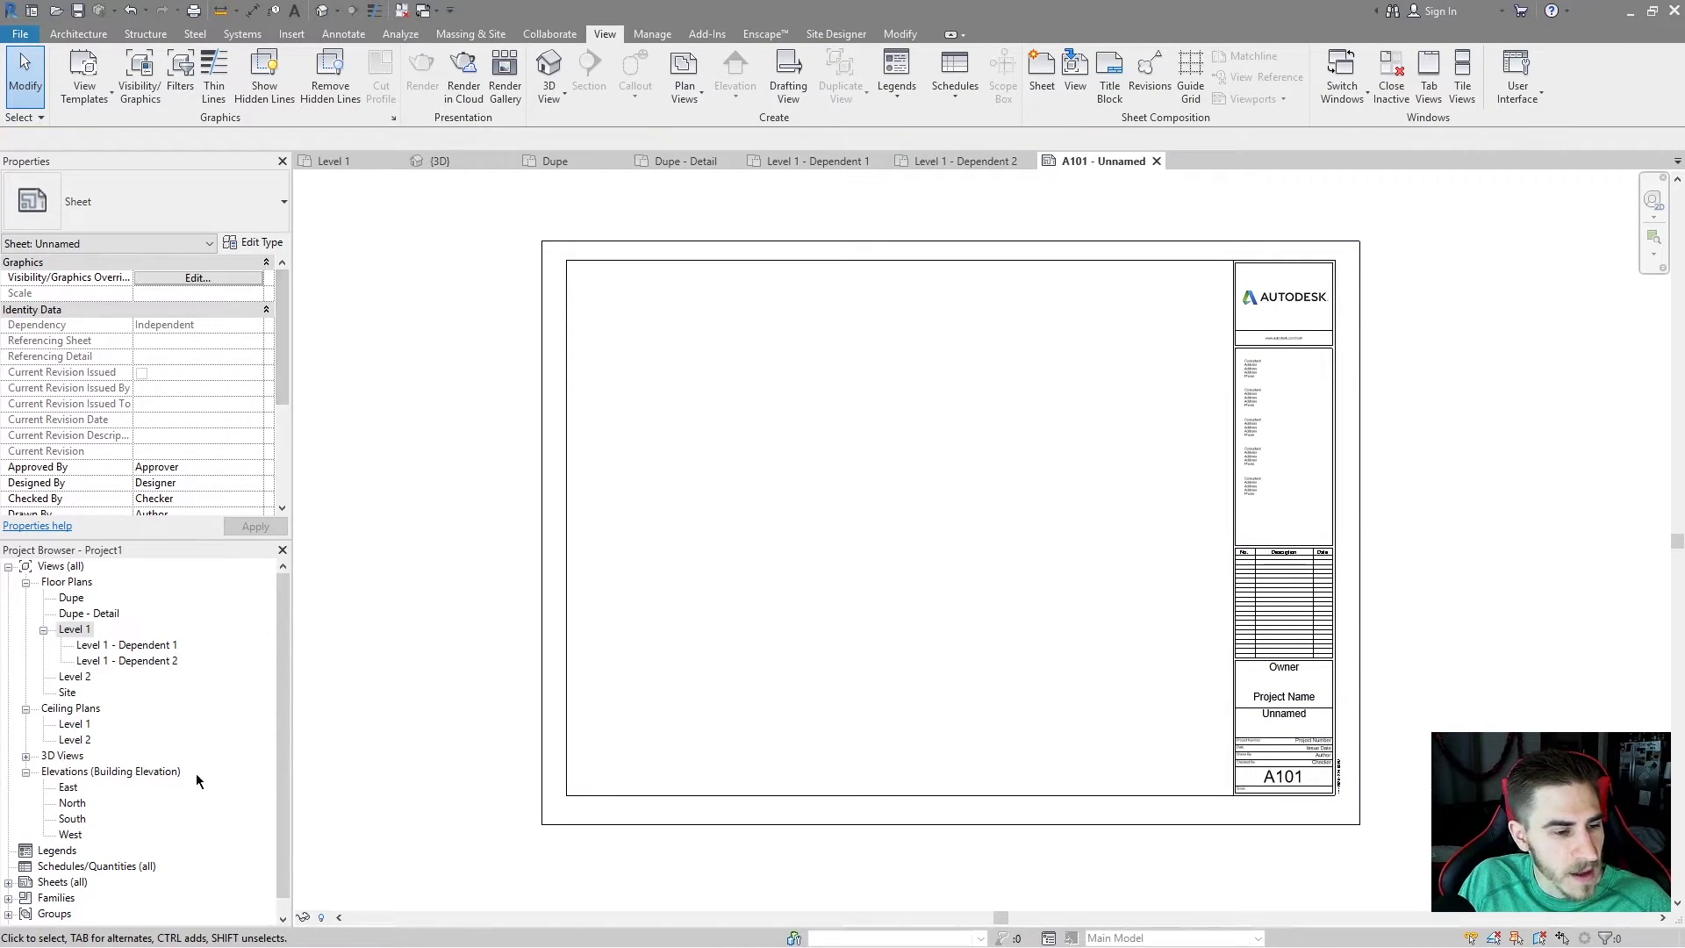
Step: Place Level 1 - Dependent 1 on sheet A101 and position its viewport within the title block's drawing area
left_click_drag(123, 647, 875, 430)
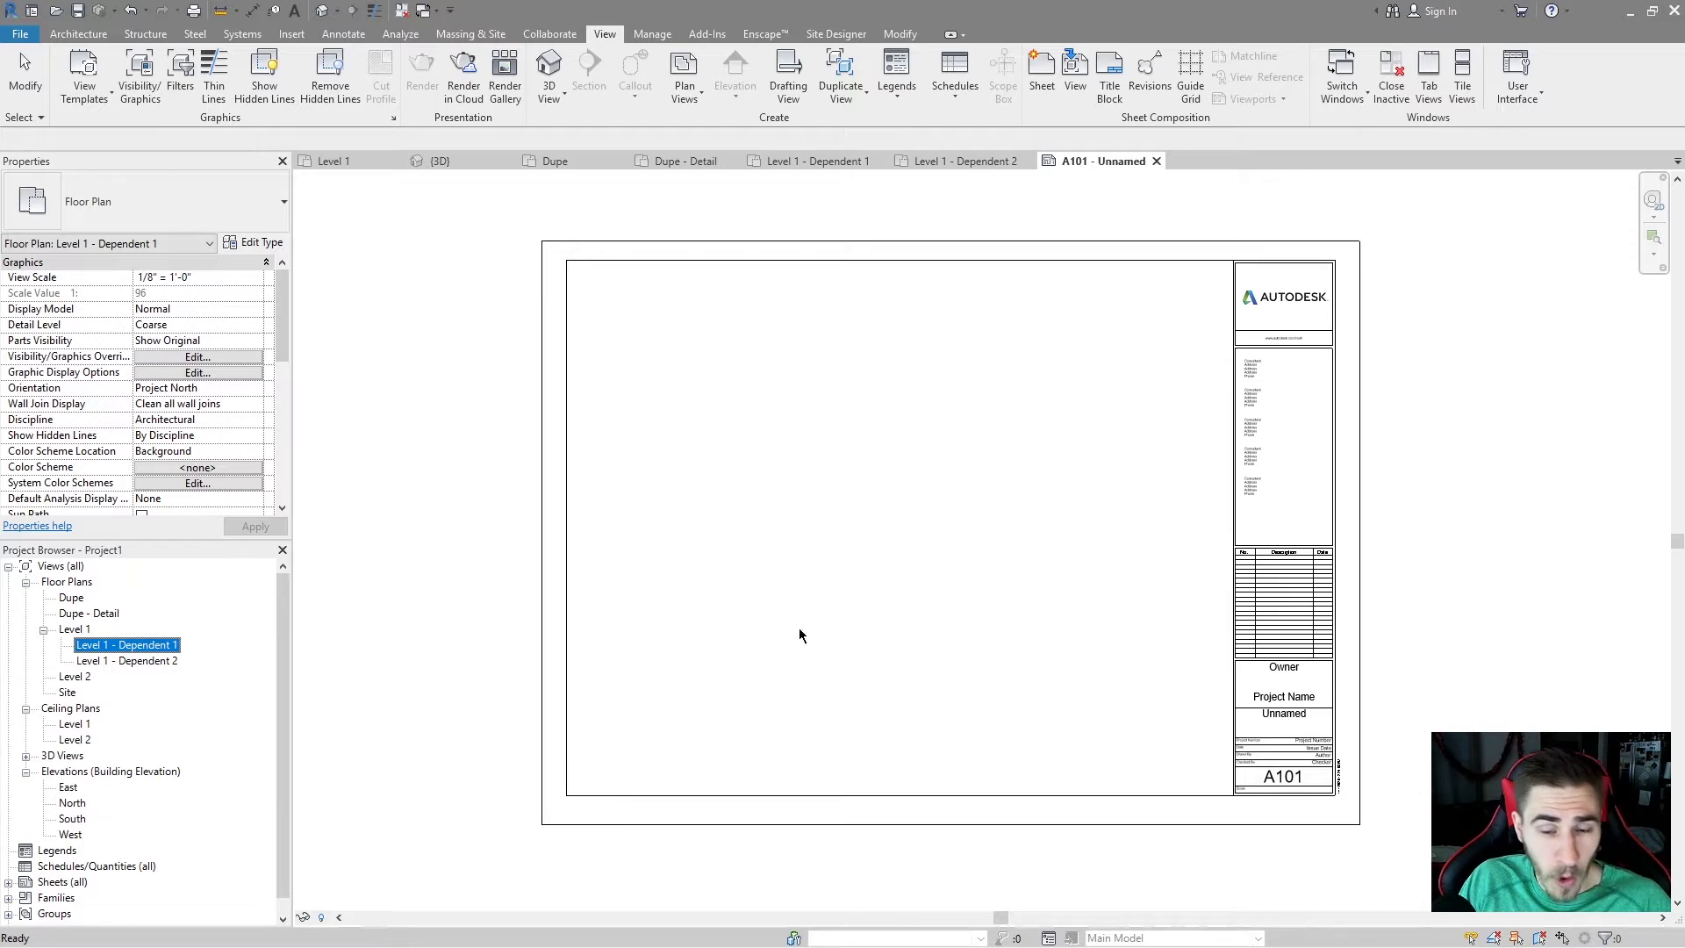
left_click(878, 535)
left_click_drag(1062, 531, 1051, 566)
left_click(1527, 537)
Step: Create sheet A102 with the E1 30 x 42 Horizontal title block and place Level 1 - Dependent 2 in its drawing area
left_click(1041, 71)
left_click(891, 678)
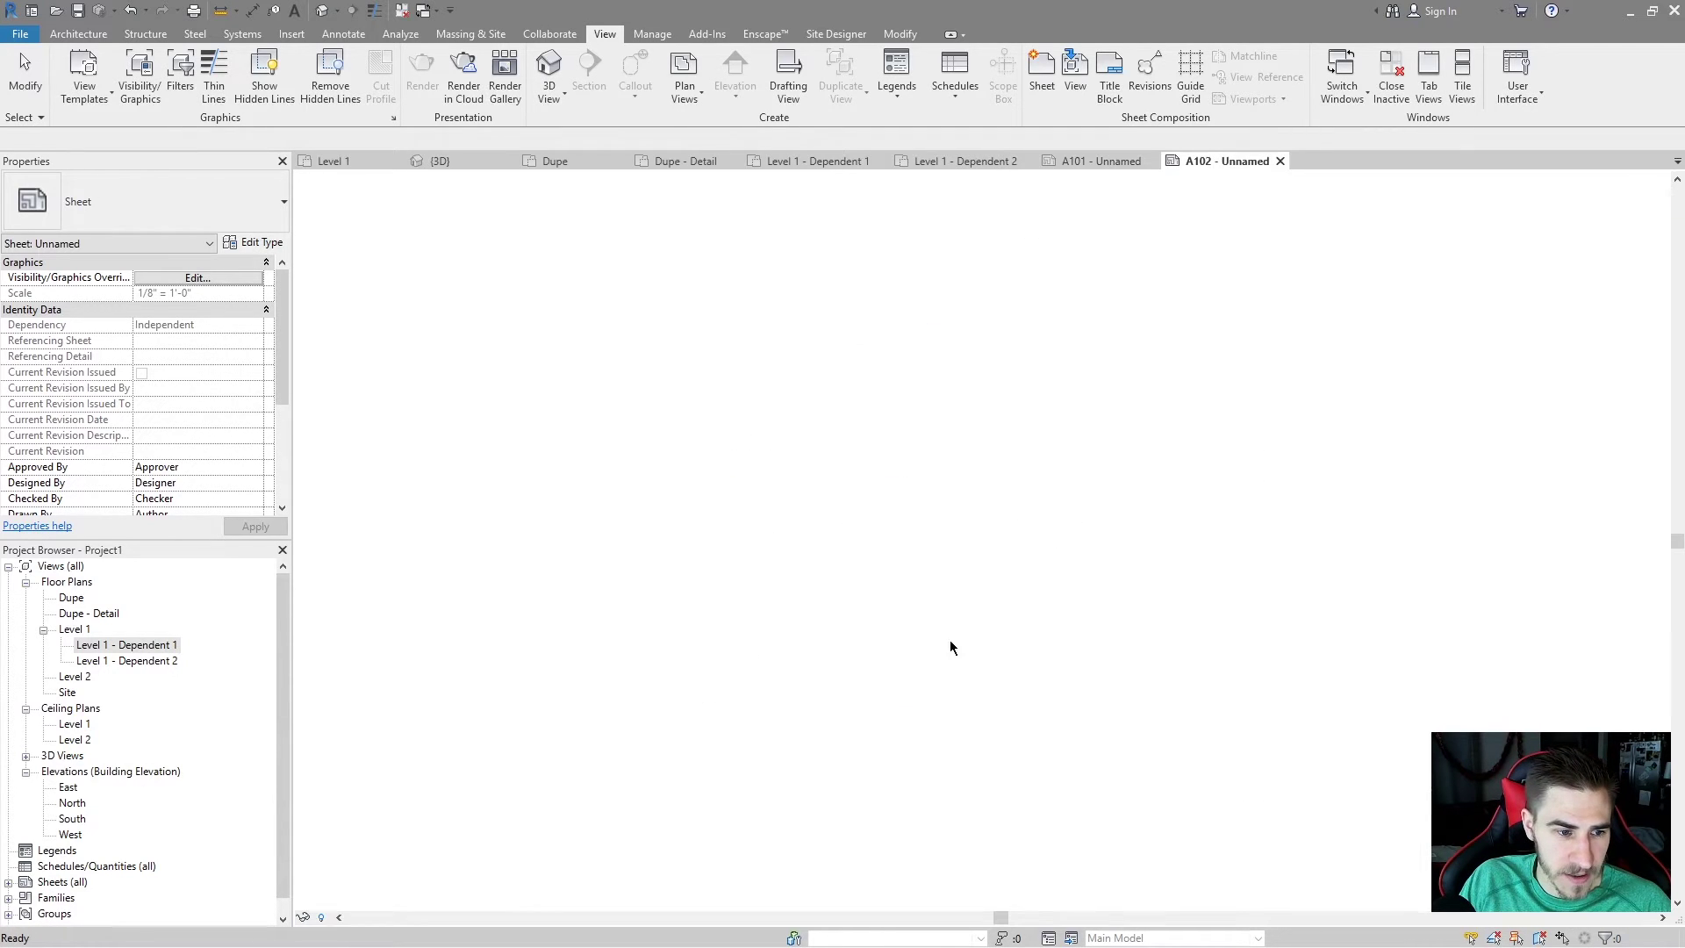
left_click_drag(148, 664, 945, 557)
left_click(932, 555)
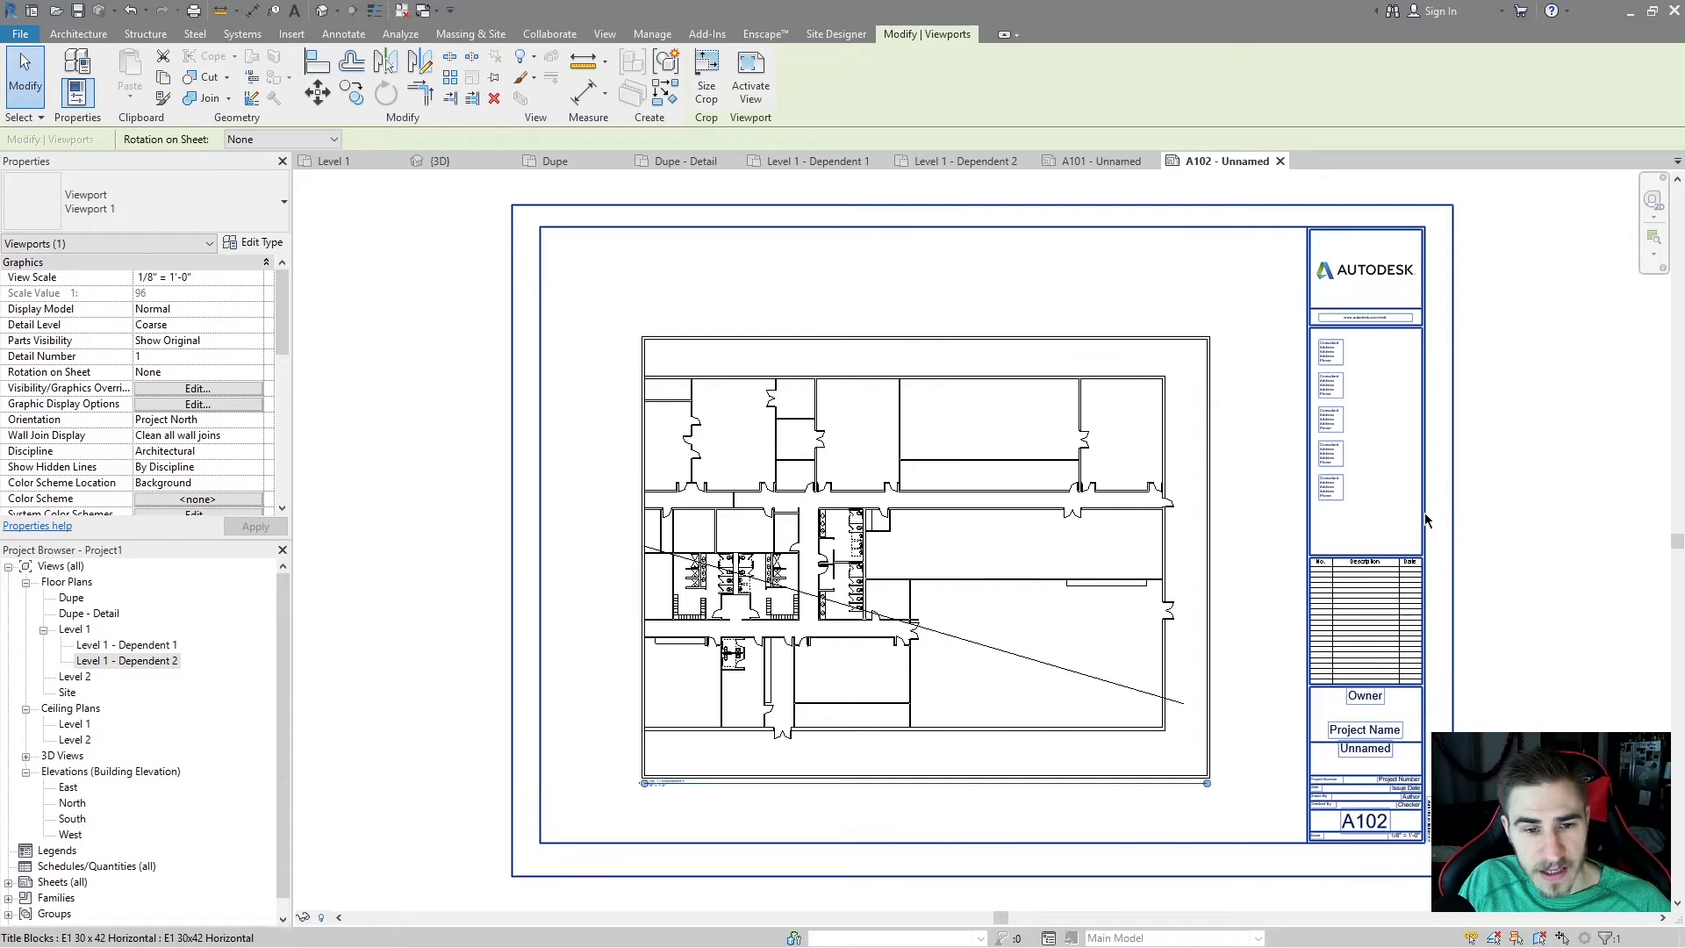
left_click(581, 615)
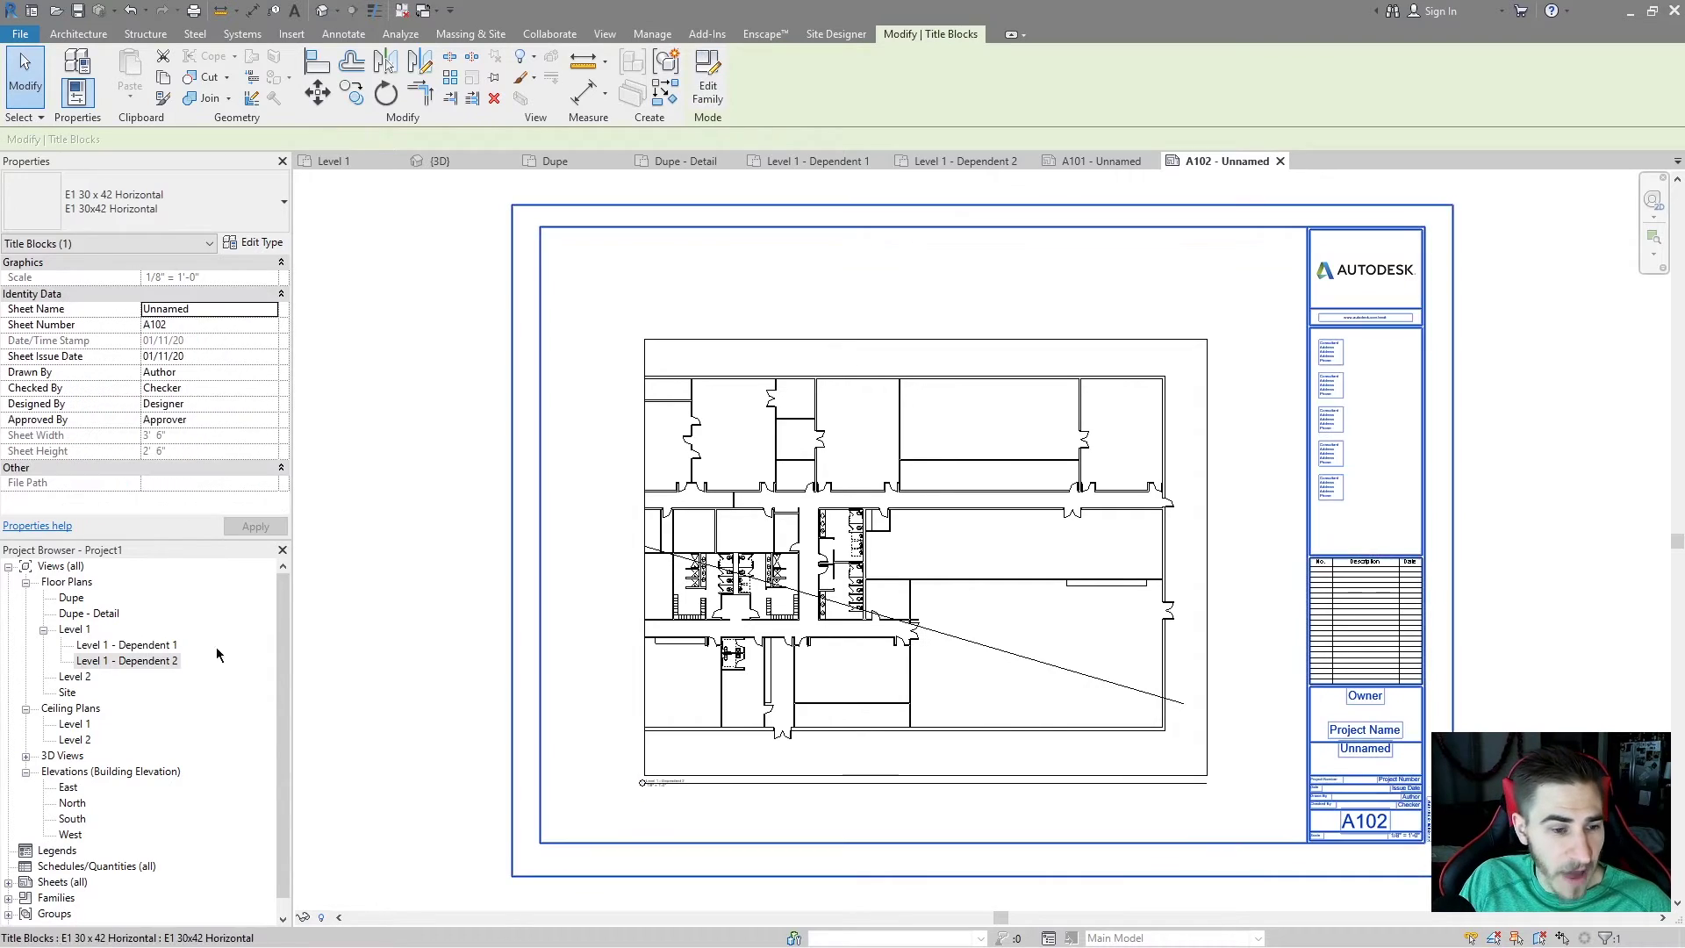
Step: Review the parent Level 1 plan, both dependent views, and sheets A101 and A102
double_click(74, 629)
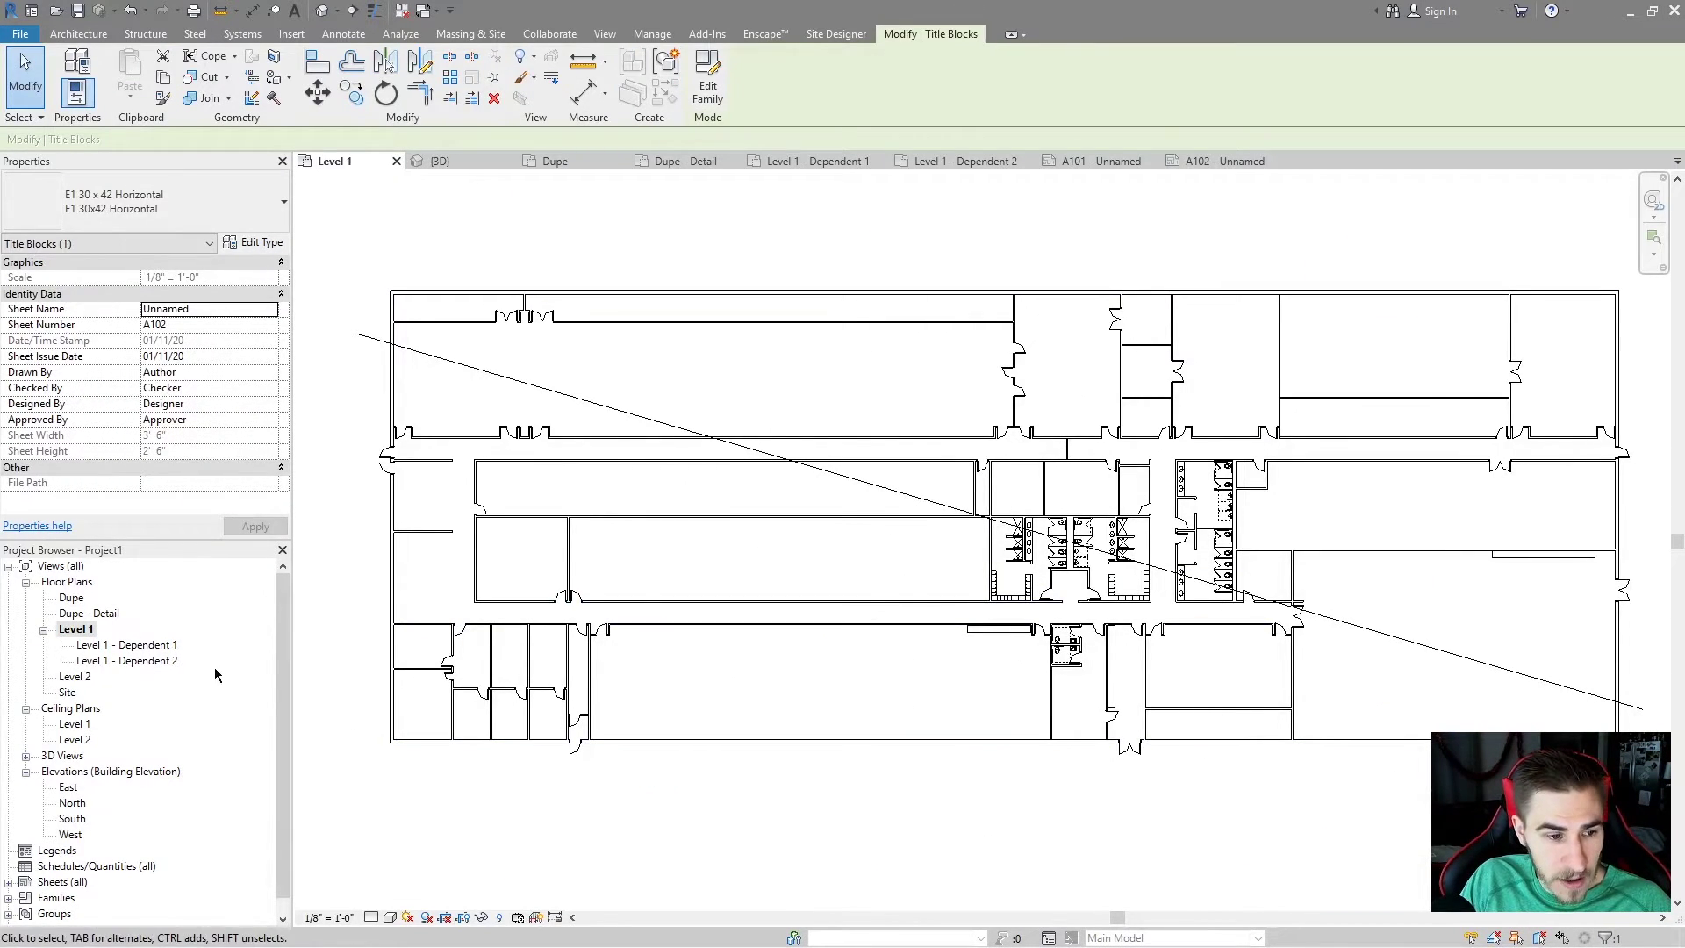
double_click(132, 645)
double_click(154, 661)
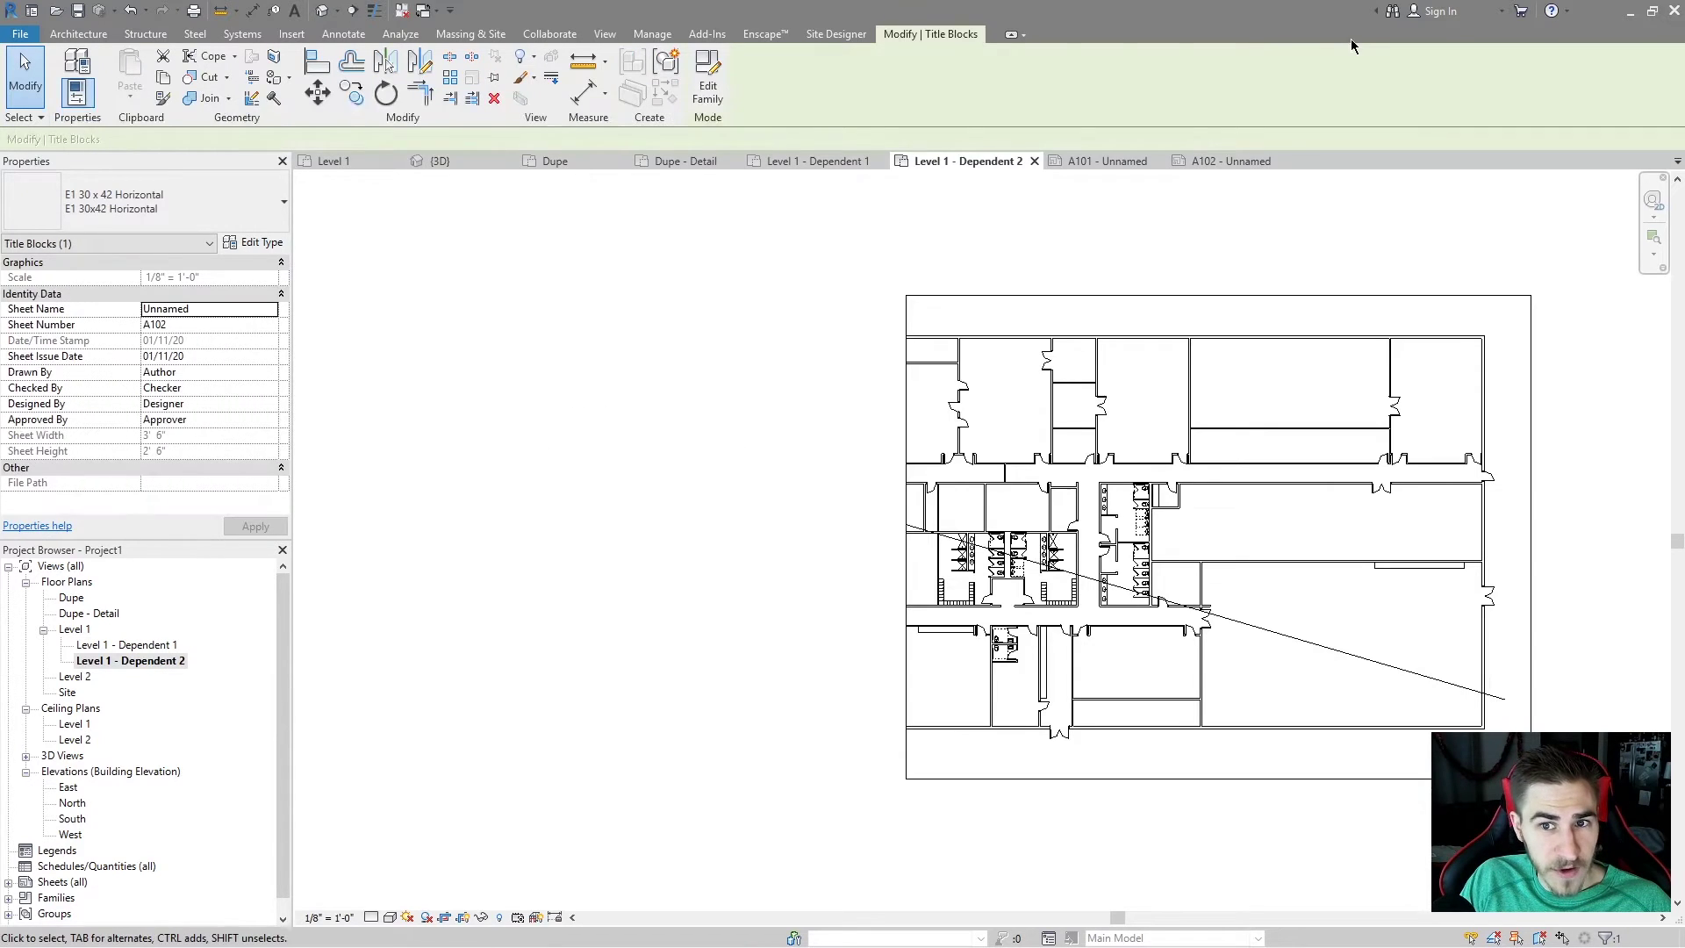
left_click(1104, 163)
left_click(1217, 165)
left_click(1489, 378)
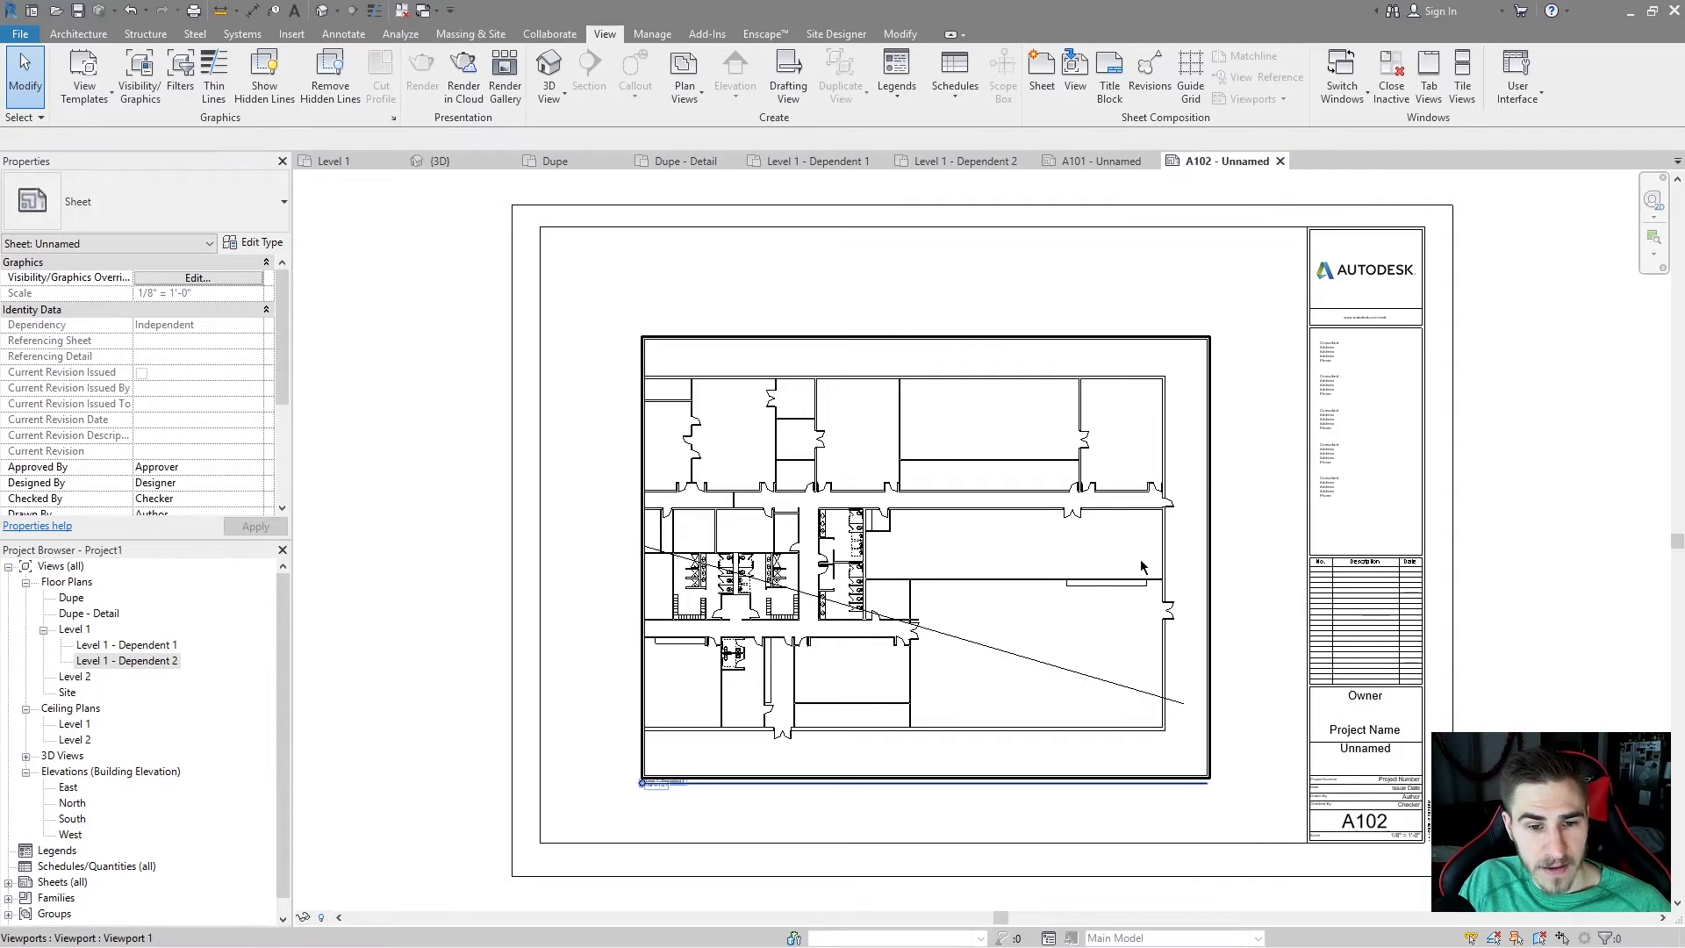
Step: Collapse the ceiling plan, 3D and elevation groups and examine how Level 1 - Dependent 1 and Dependent 2 nest beneath the parent Level 1 plan
left_click(62, 566)
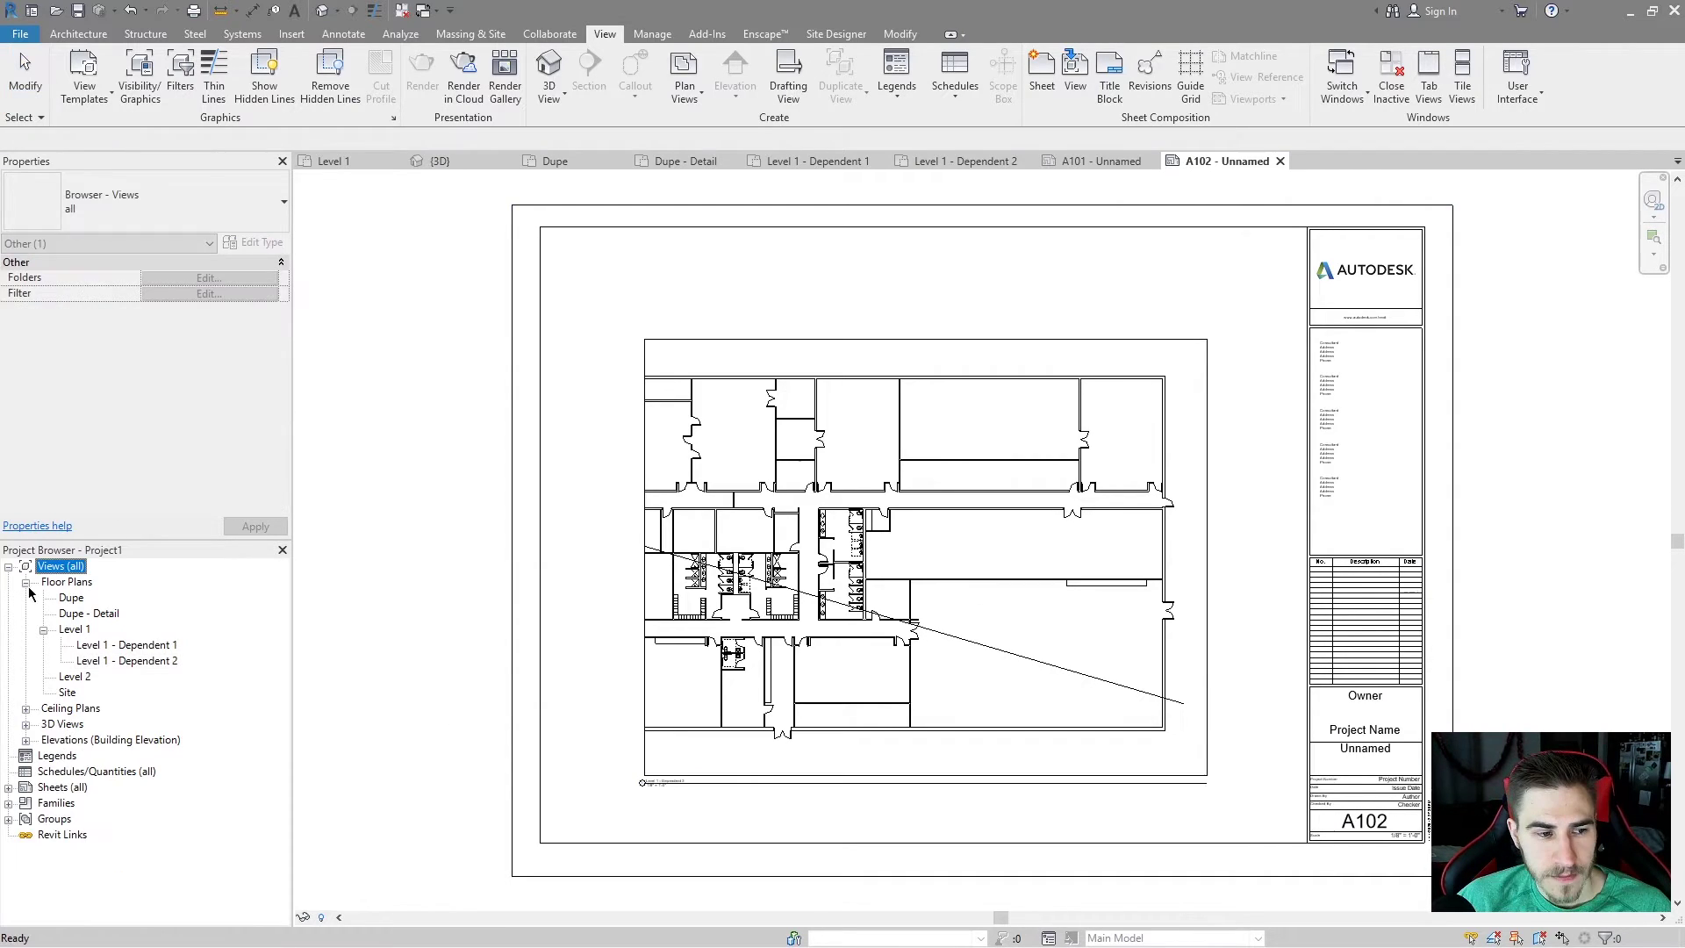
left_click(121, 649)
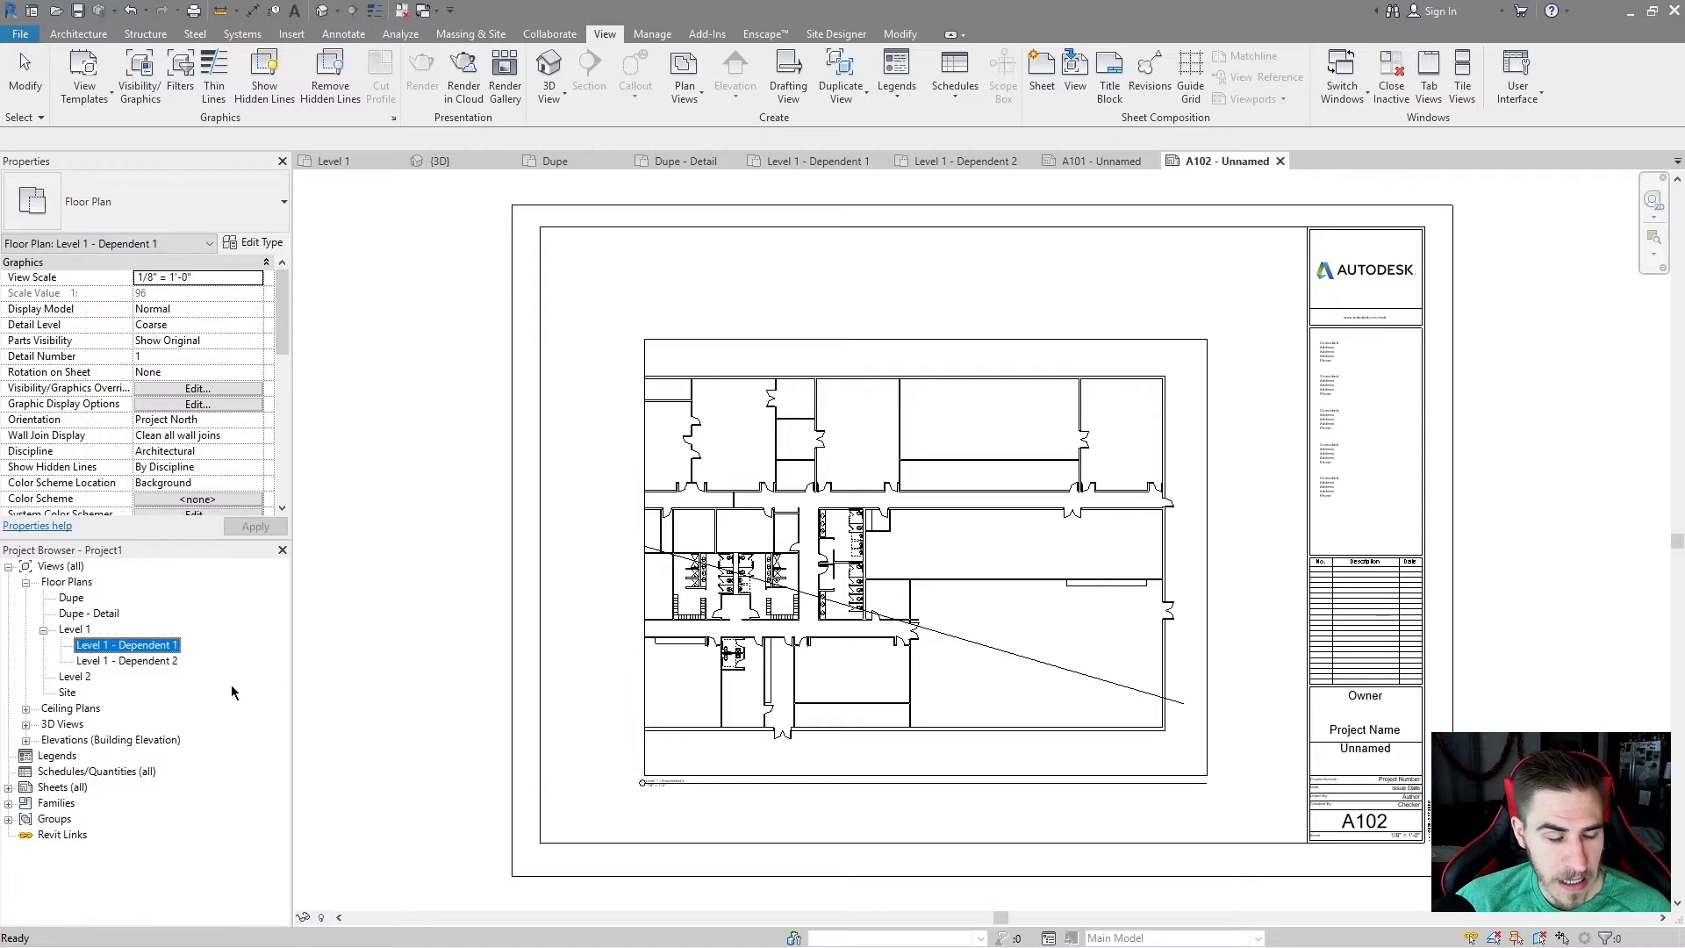
left_click(75, 629)
left_click(145, 649)
left_click(145, 660)
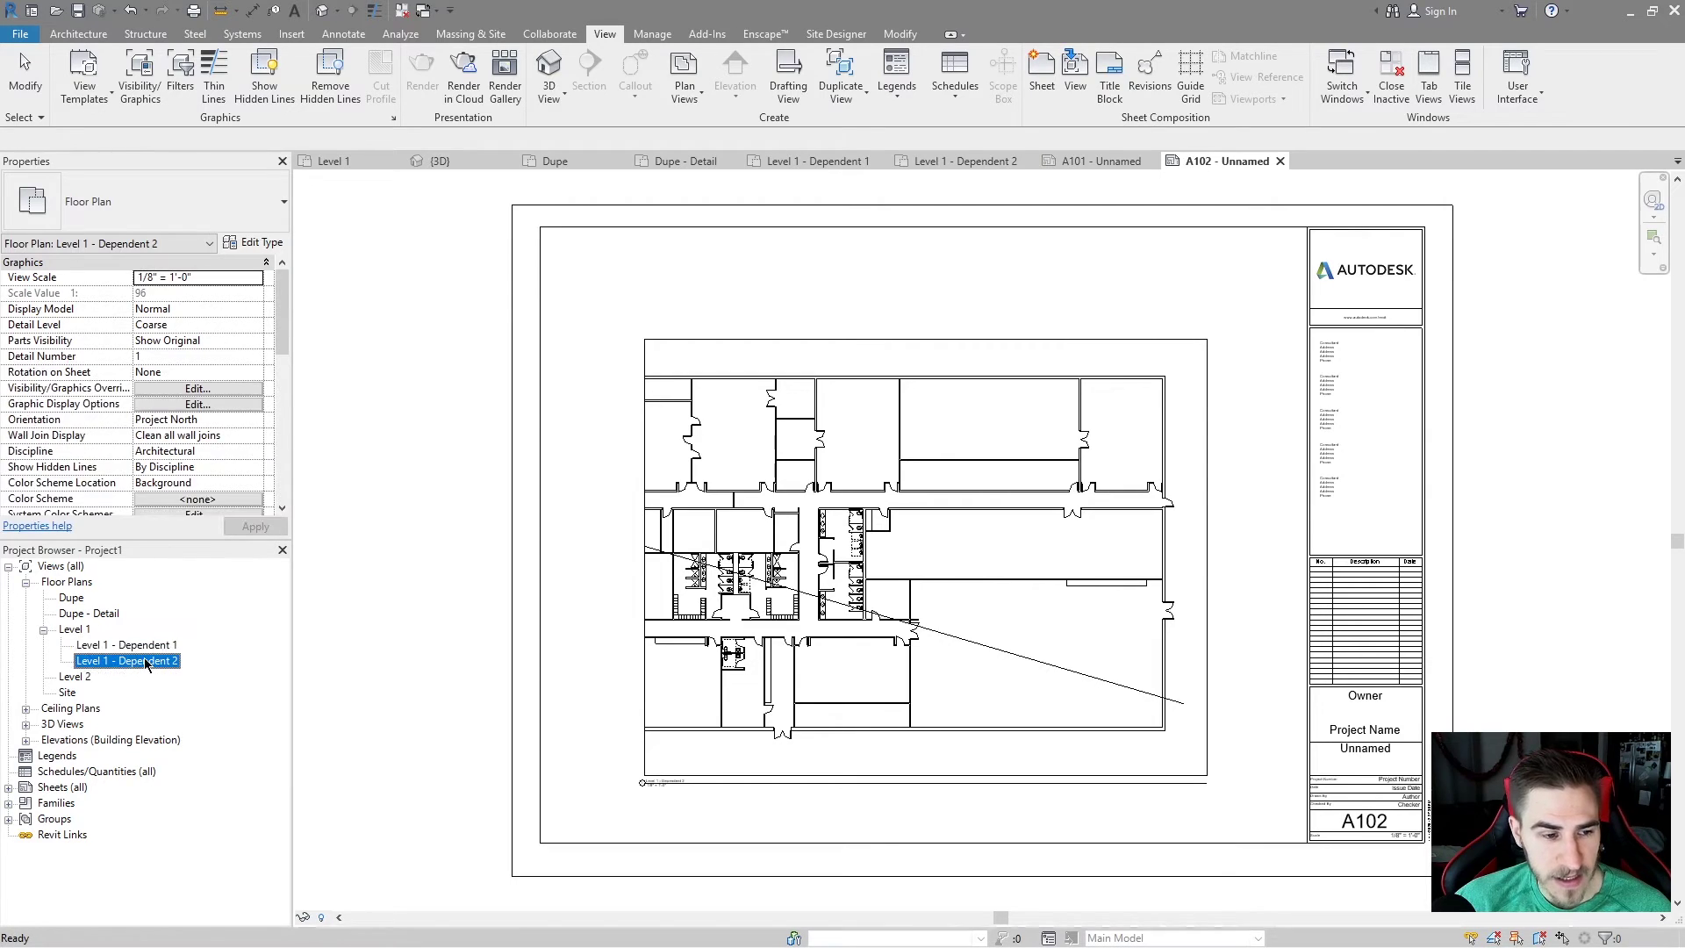
left_click(70, 630)
left_click(44, 630)
left_click(44, 630)
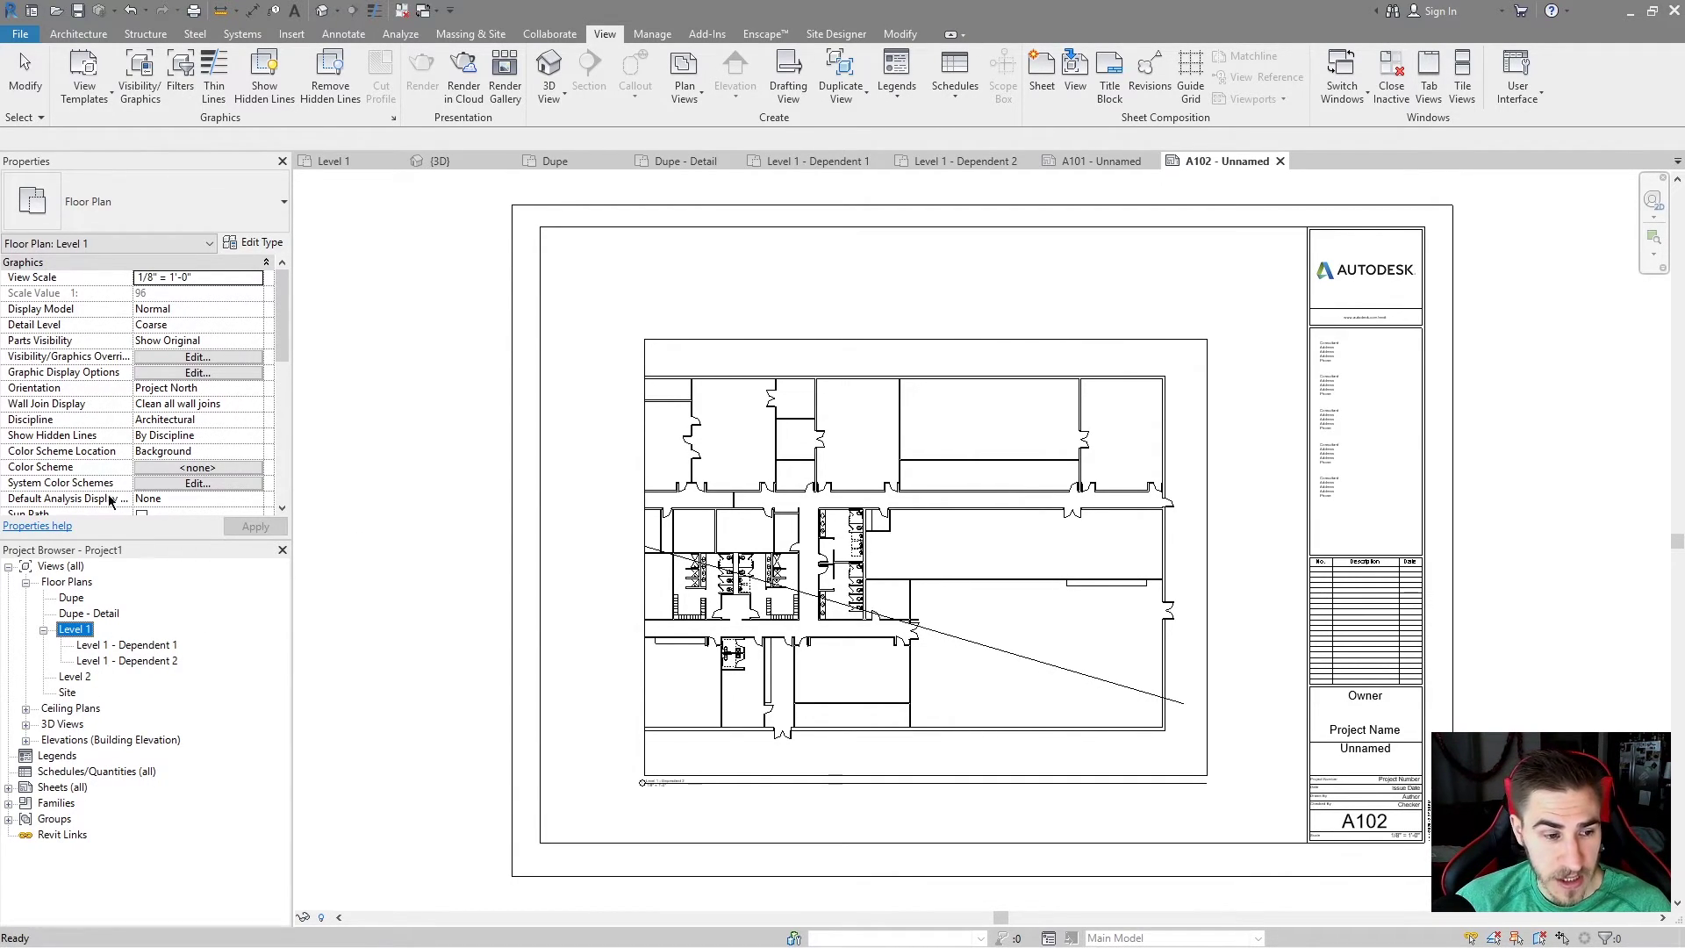
left_click(125, 645)
left_click(131, 661)
left_click(132, 647)
left_click(134, 661)
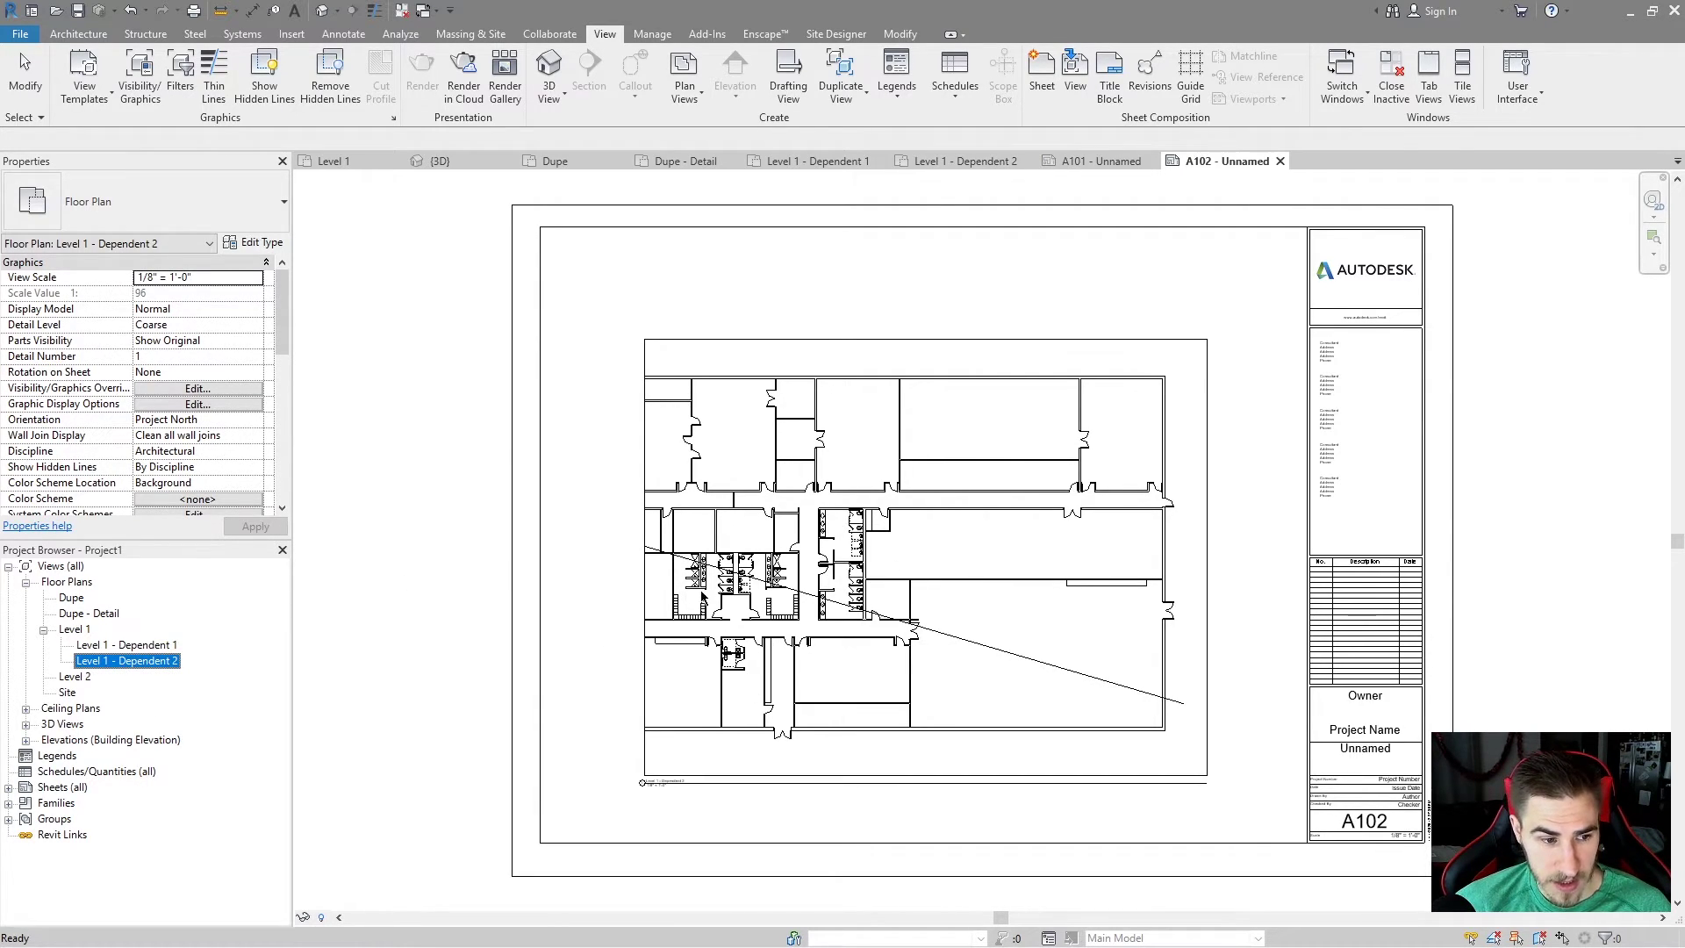
Step: Expand the sheet list and sheet A102 to compare its placed Level 1 - Dependent 2 view with the dependent floor plans
left_click(8, 788)
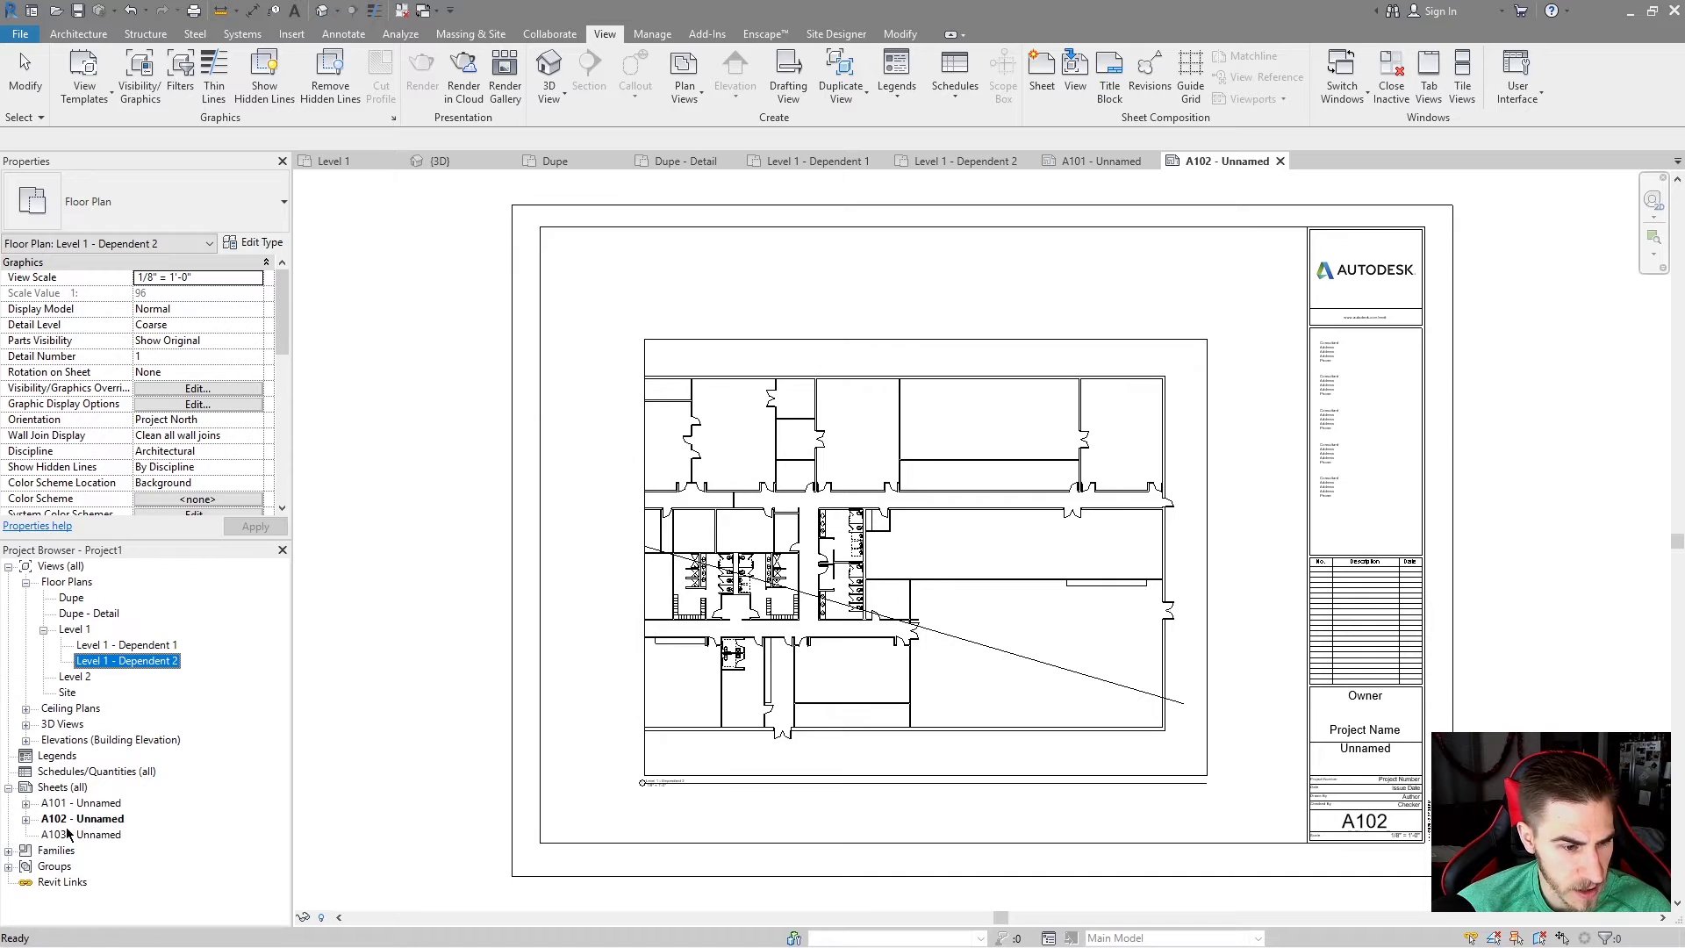
left_click(26, 819)
left_click(181, 836)
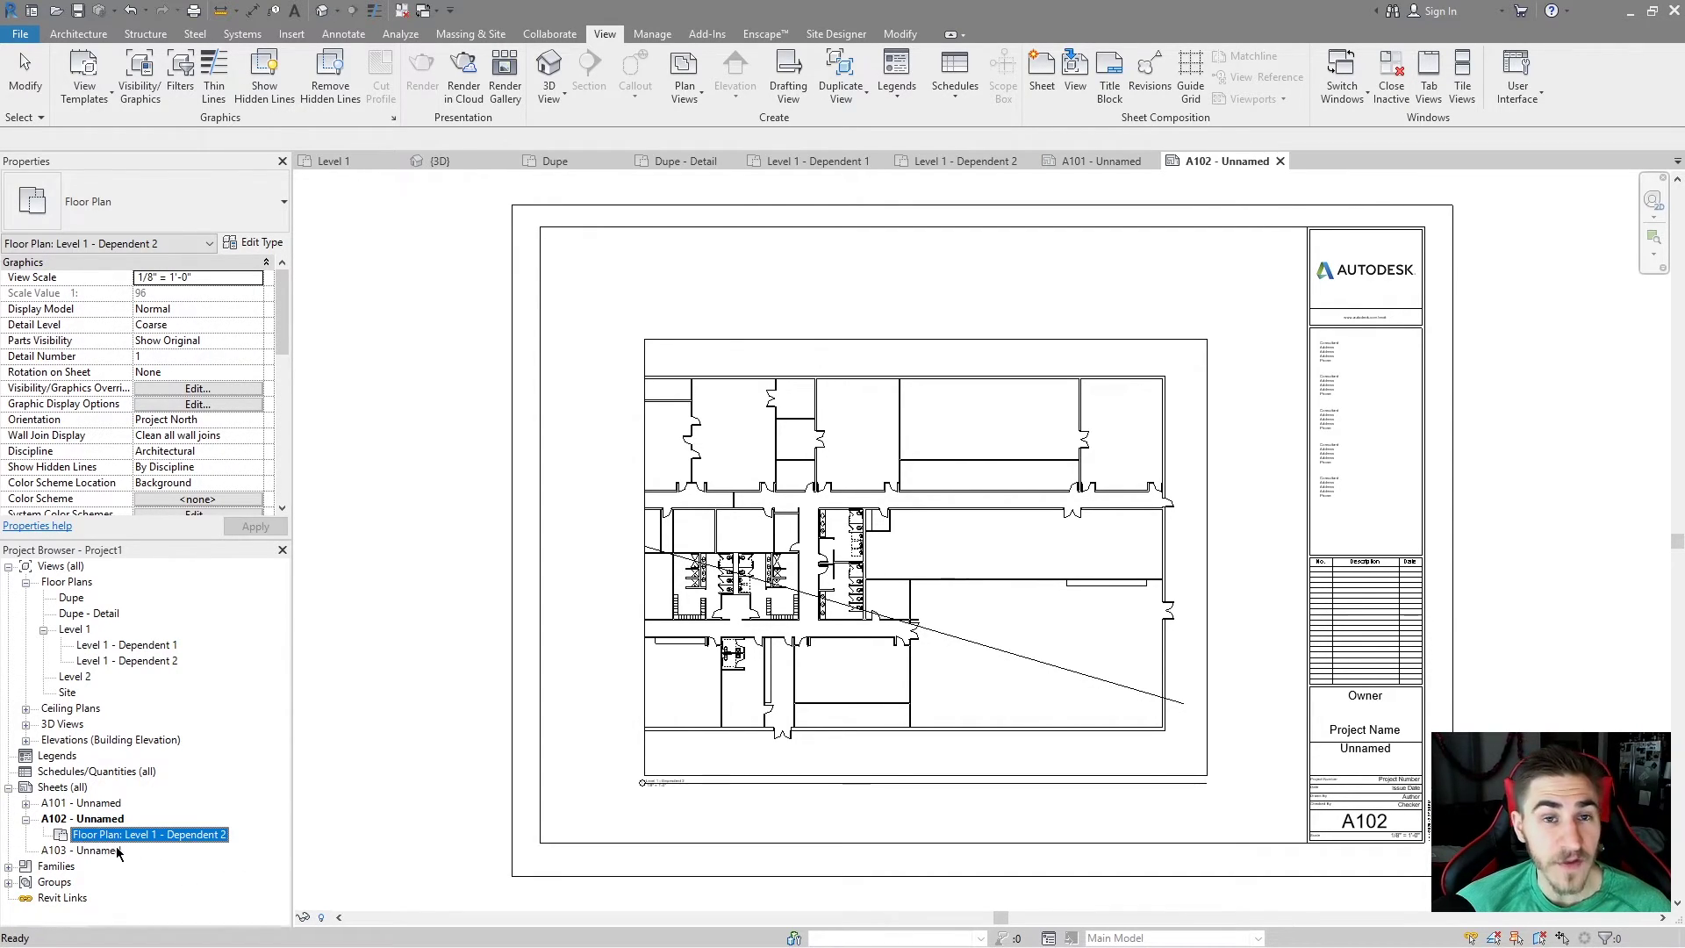
left_click(94, 662)
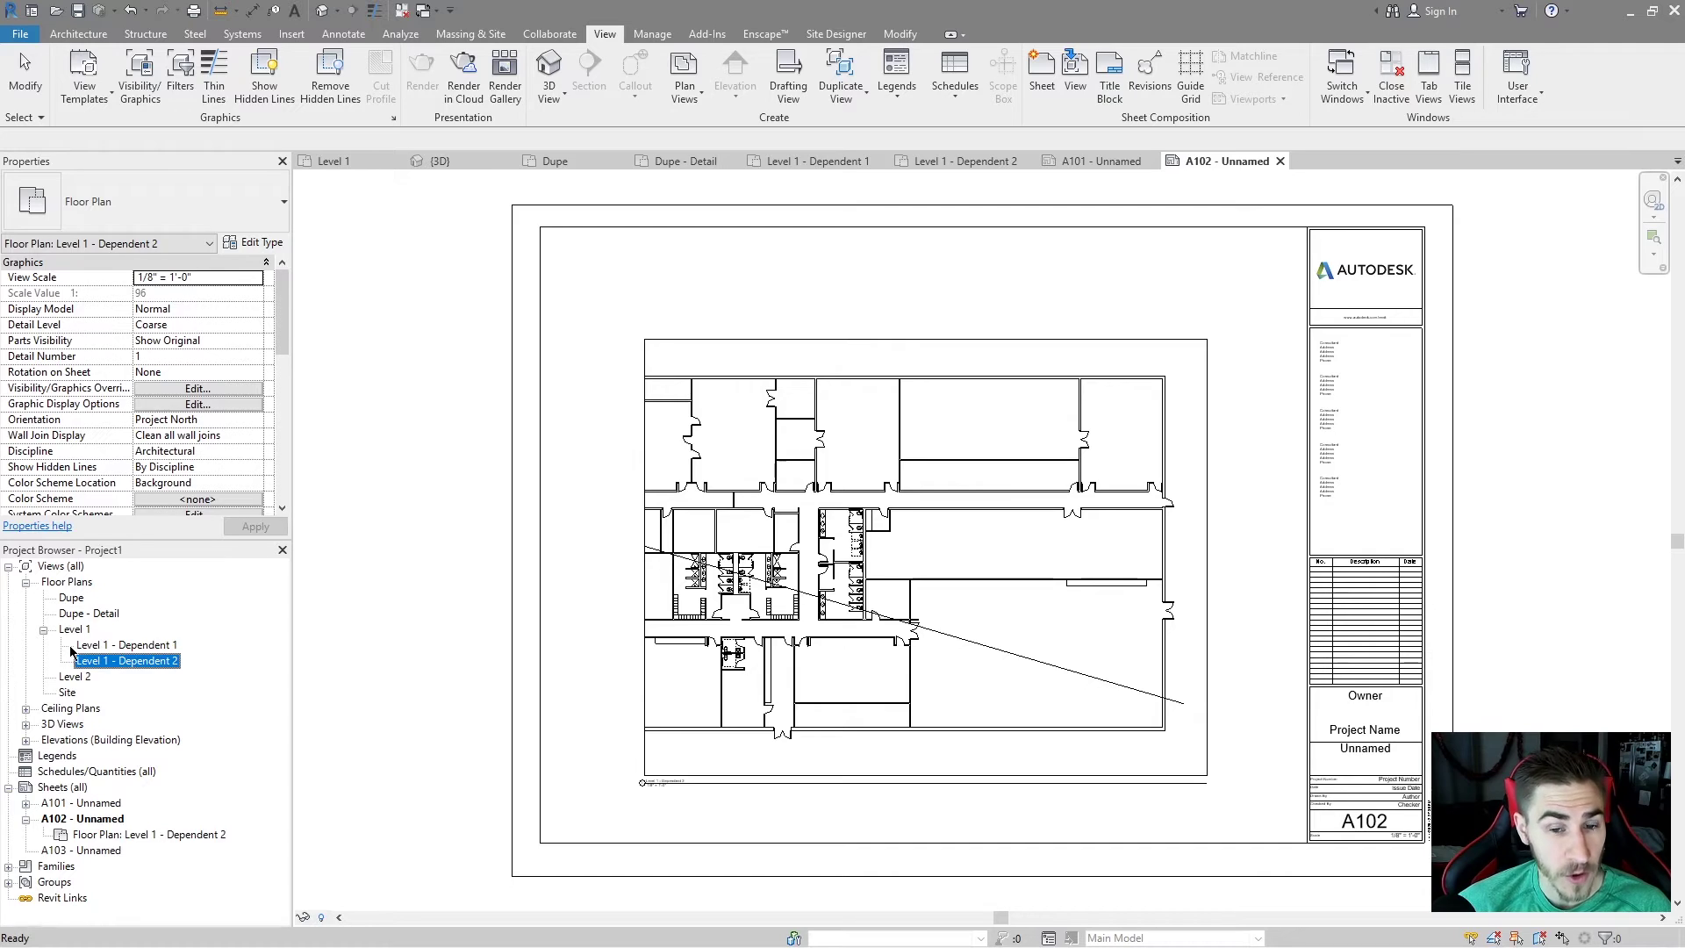
left_click(134, 834)
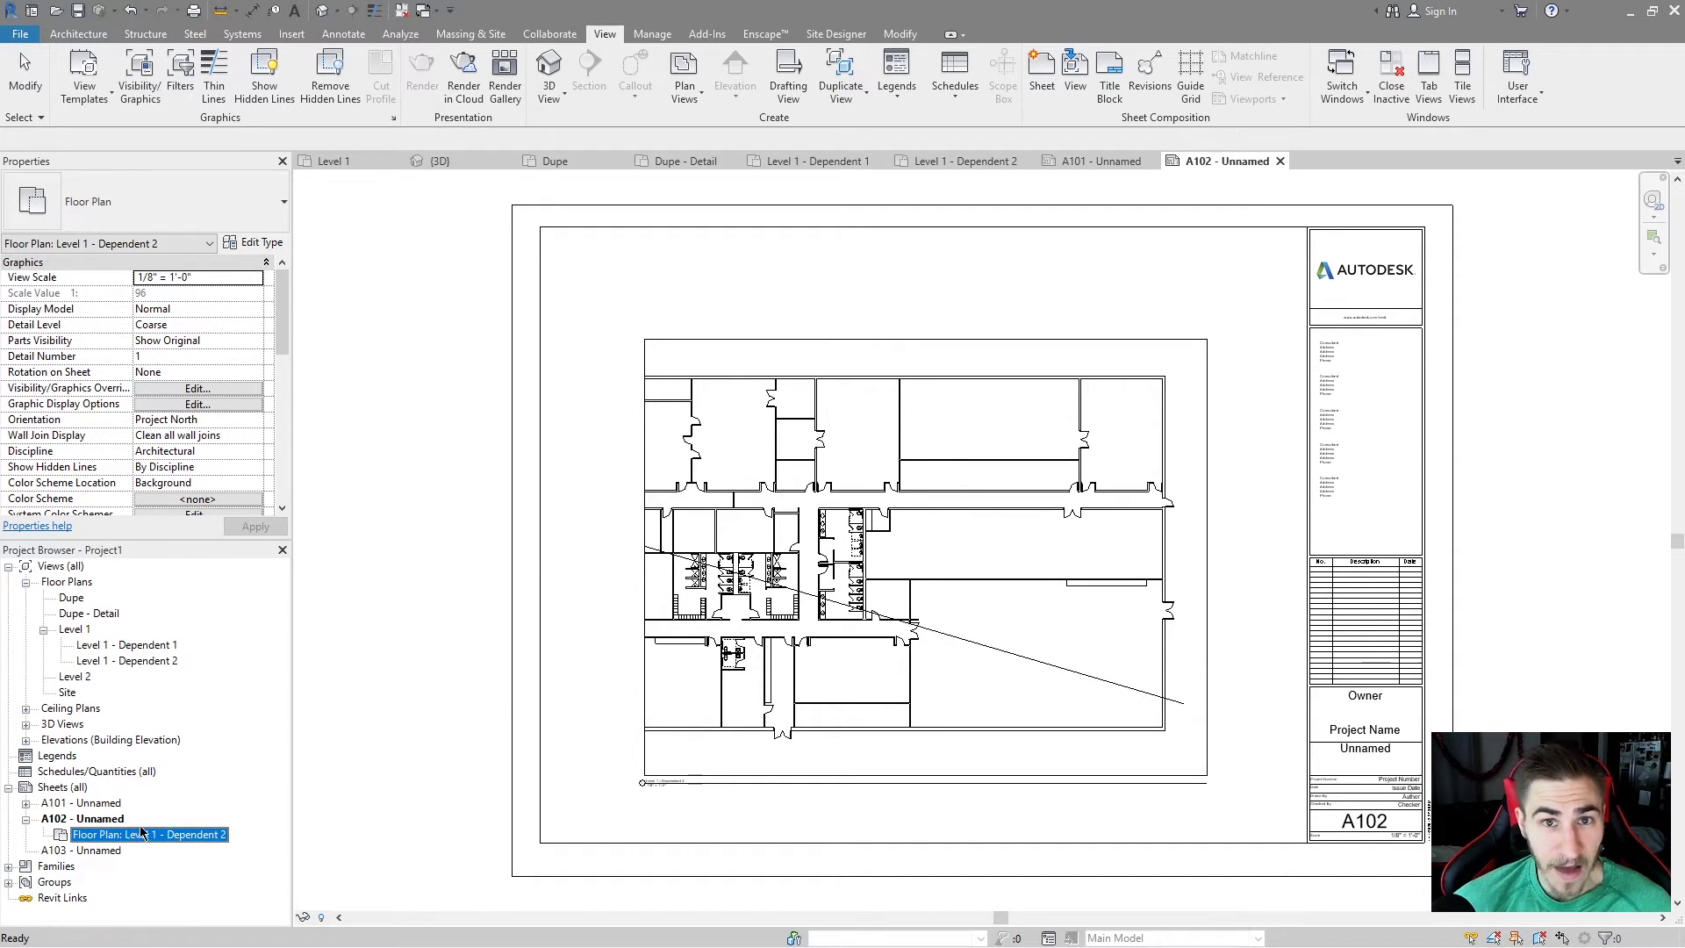
left_click(150, 646)
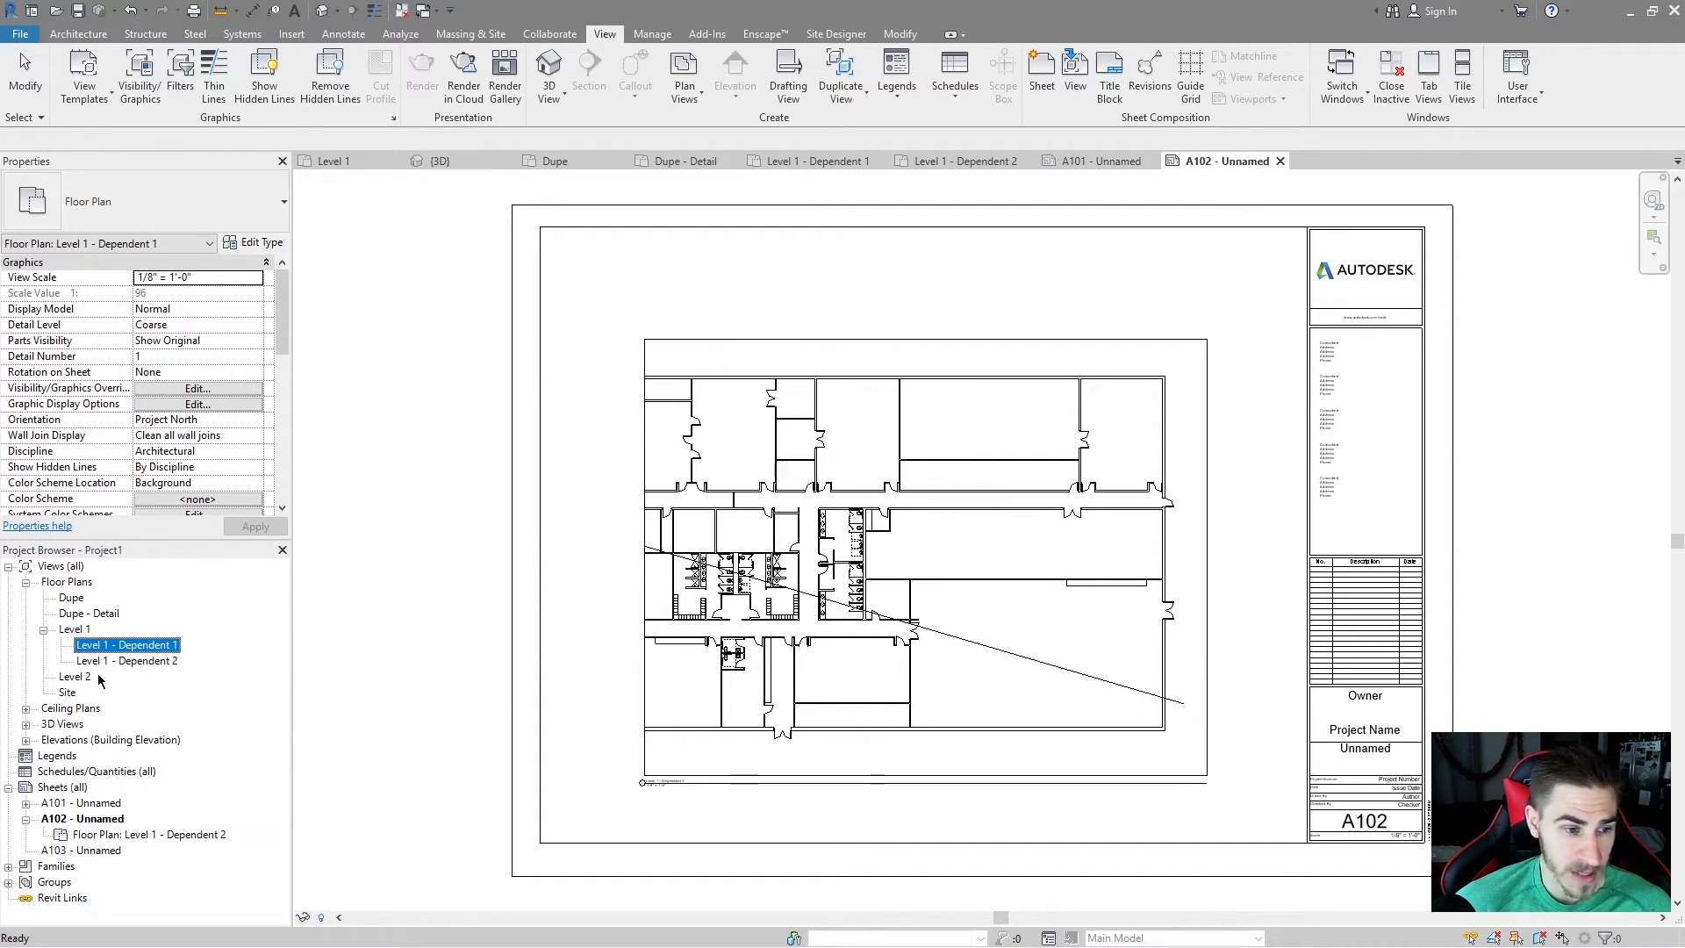
left_click(605, 677)
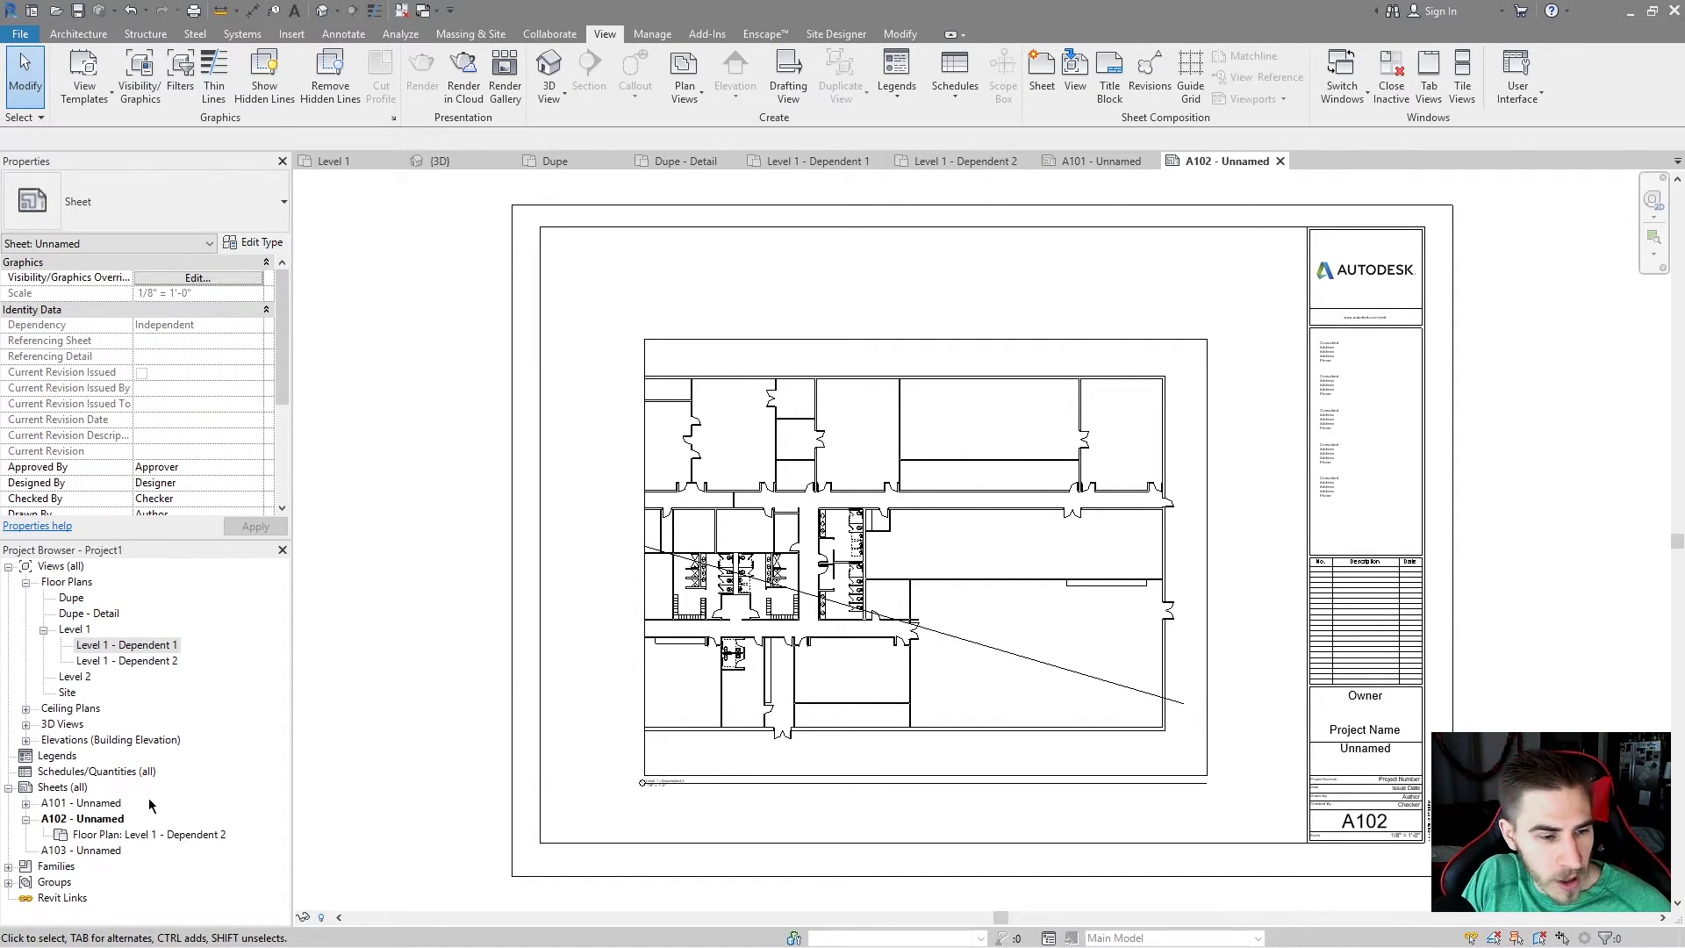
Step: Compare the viewport on sheet A102 with both dependent views and the parent Level 1 plan, and return to sheet A102
double_click(823, 546)
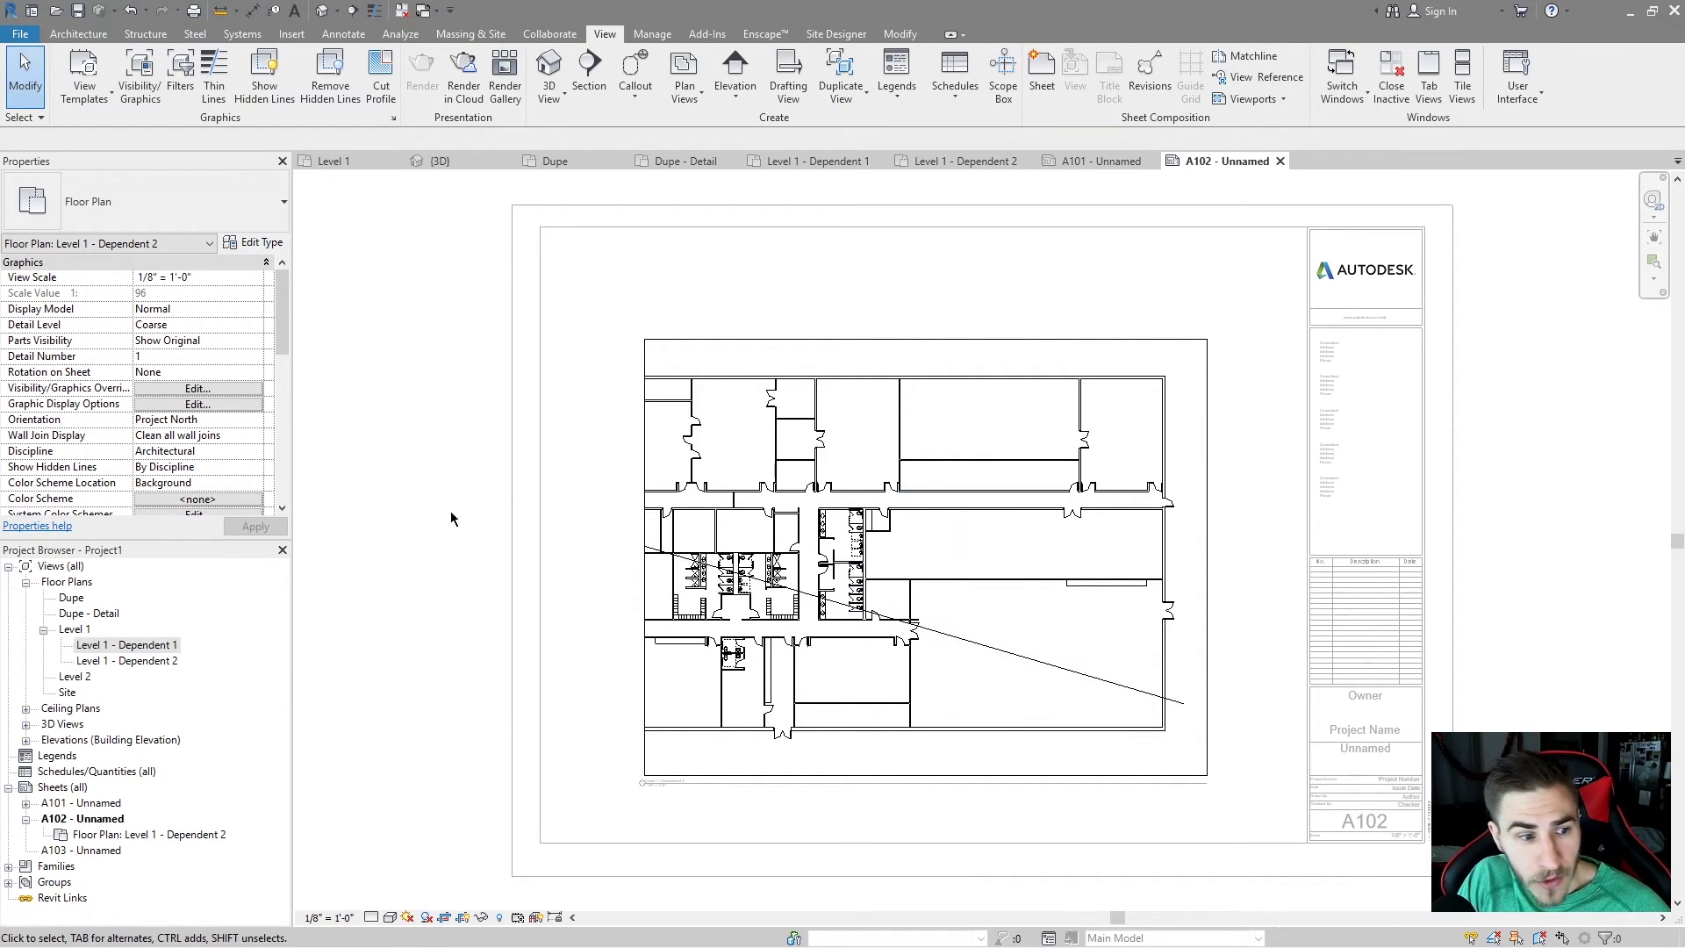
double_click(127, 645)
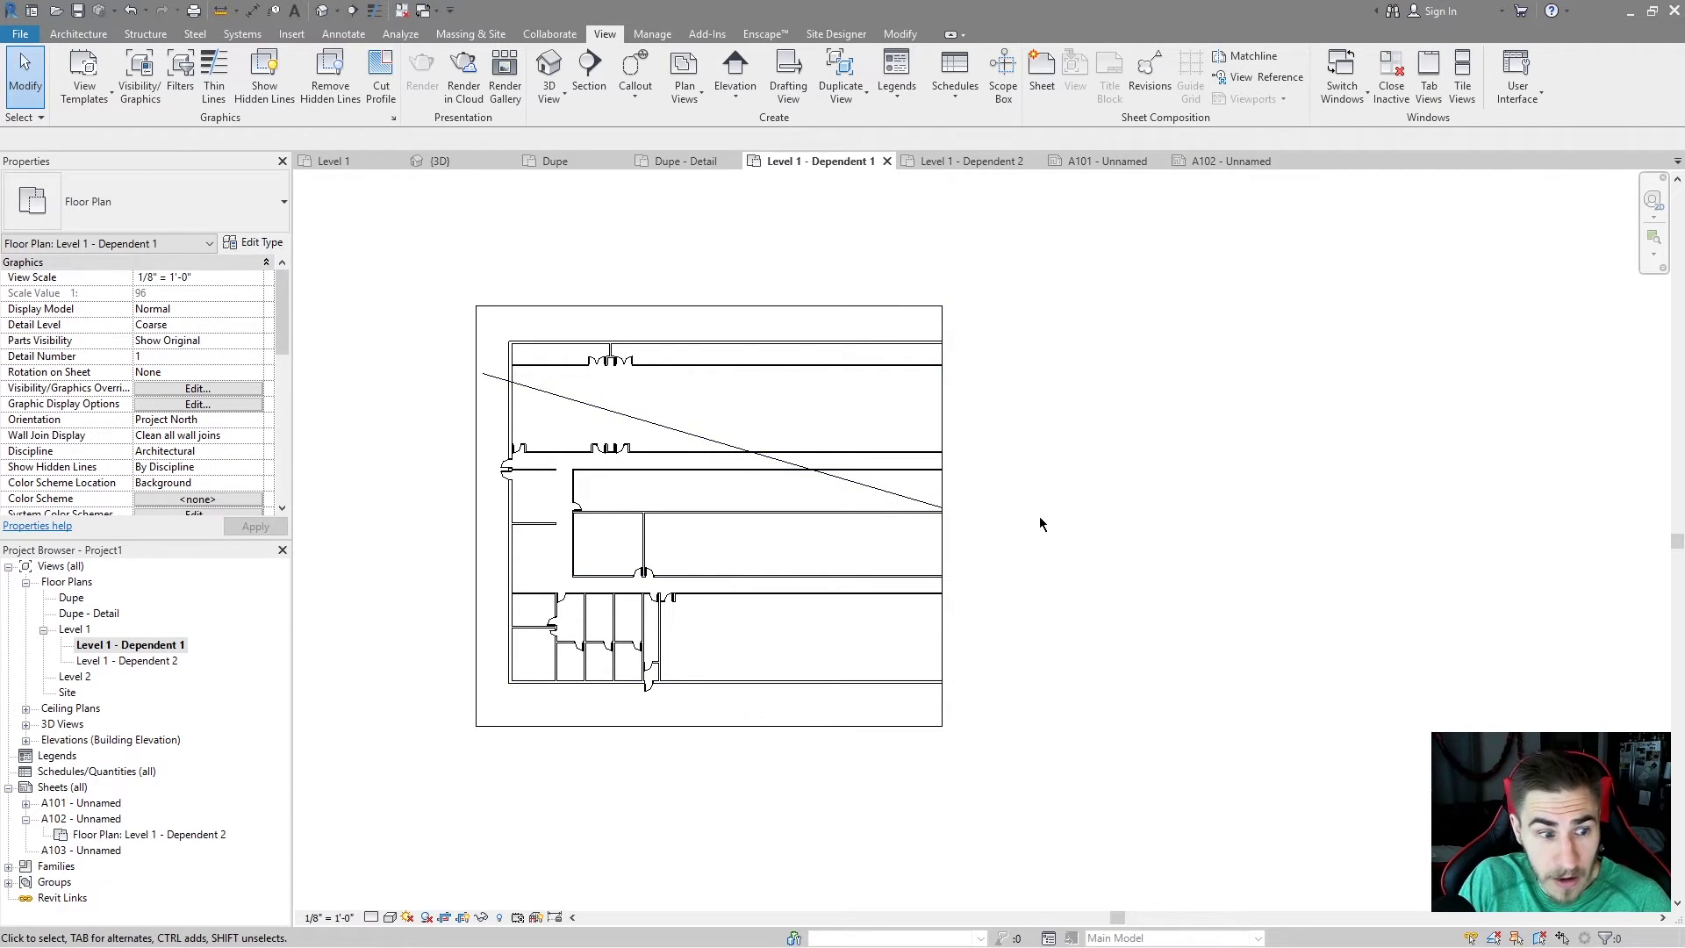
left_click_drag(1013, 384, 1334, 683)
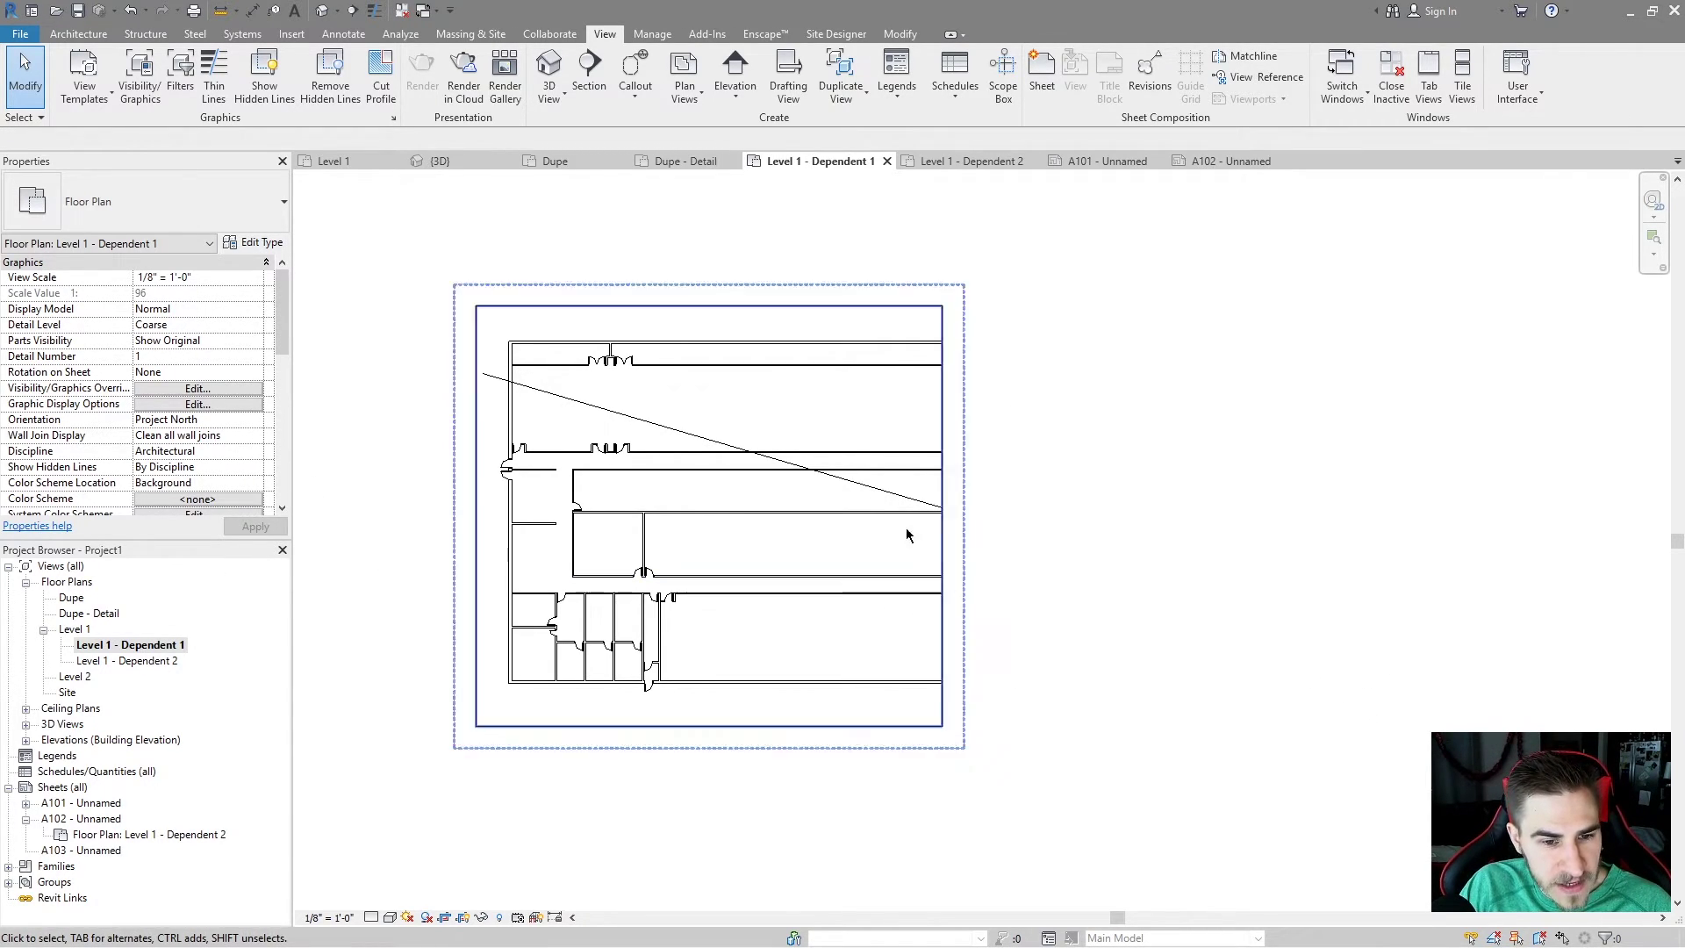
double_click(122, 661)
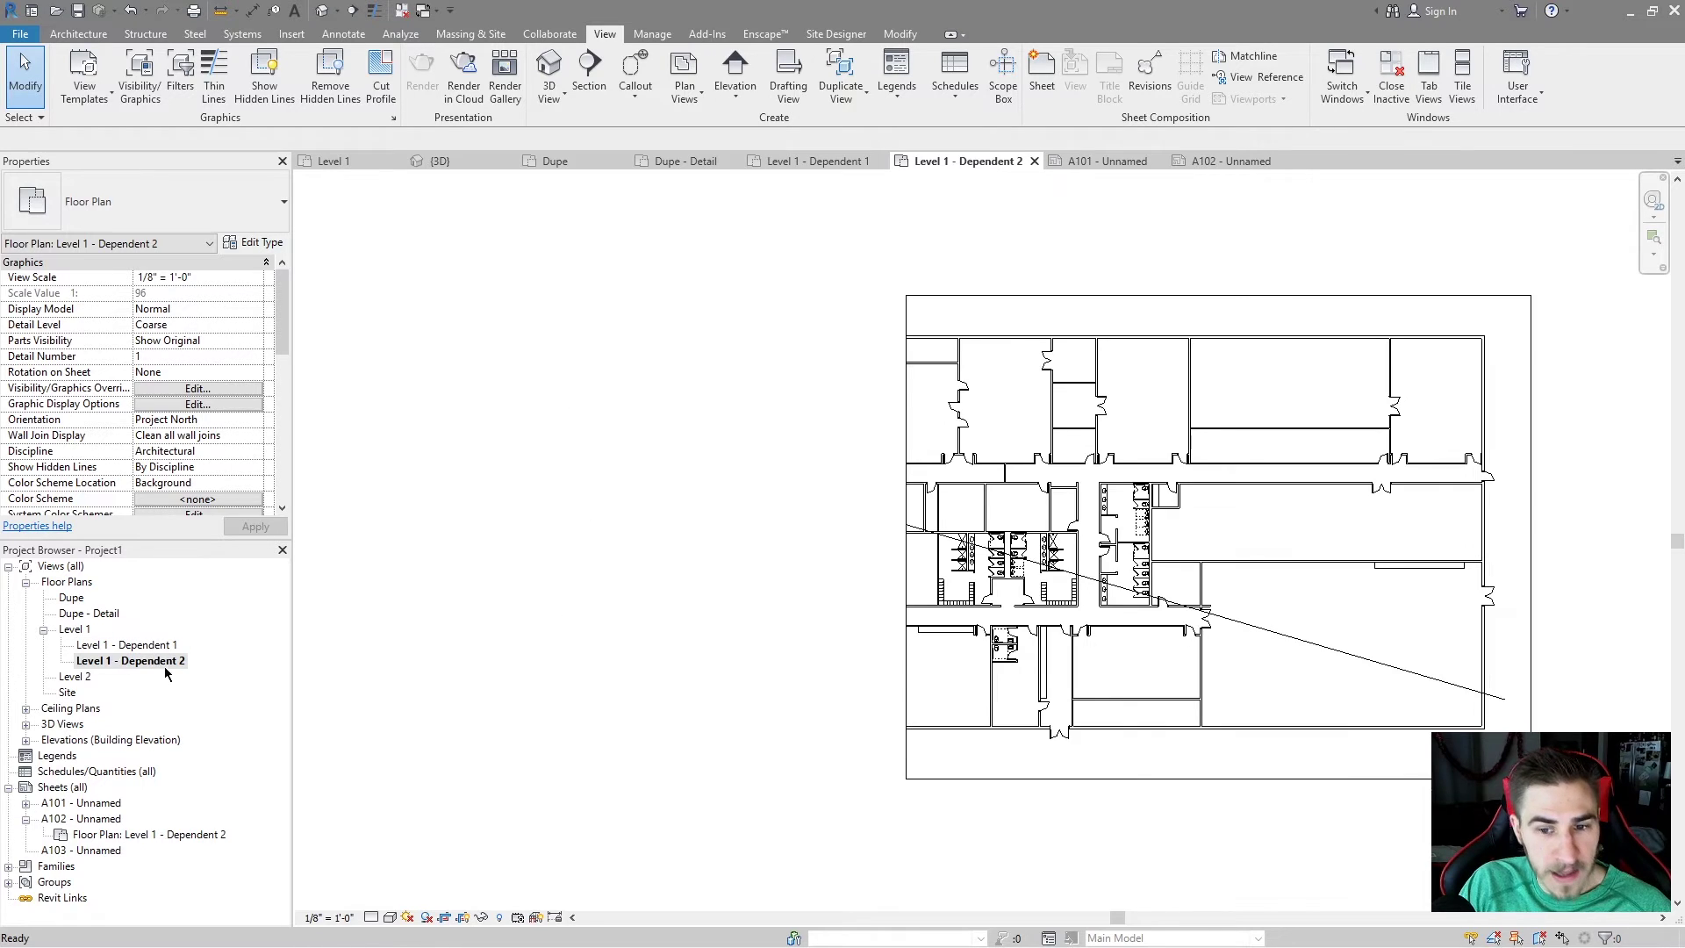
double_click(76, 629)
middle_click_drag(1019, 510, 988, 511)
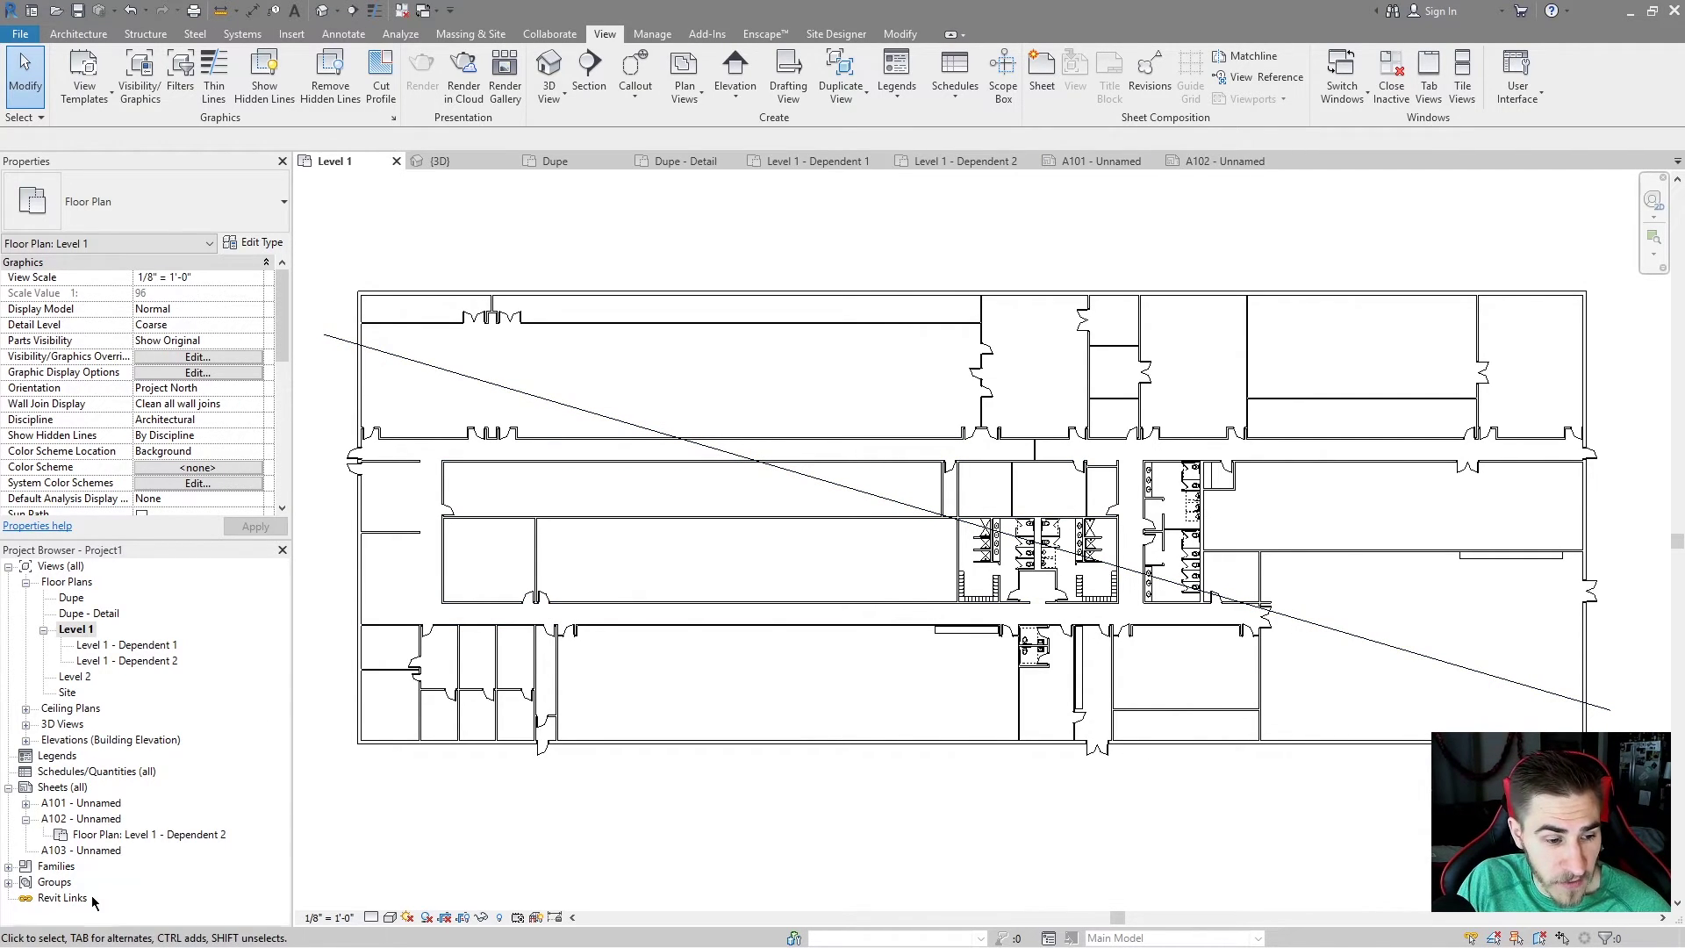
double_click(81, 818)
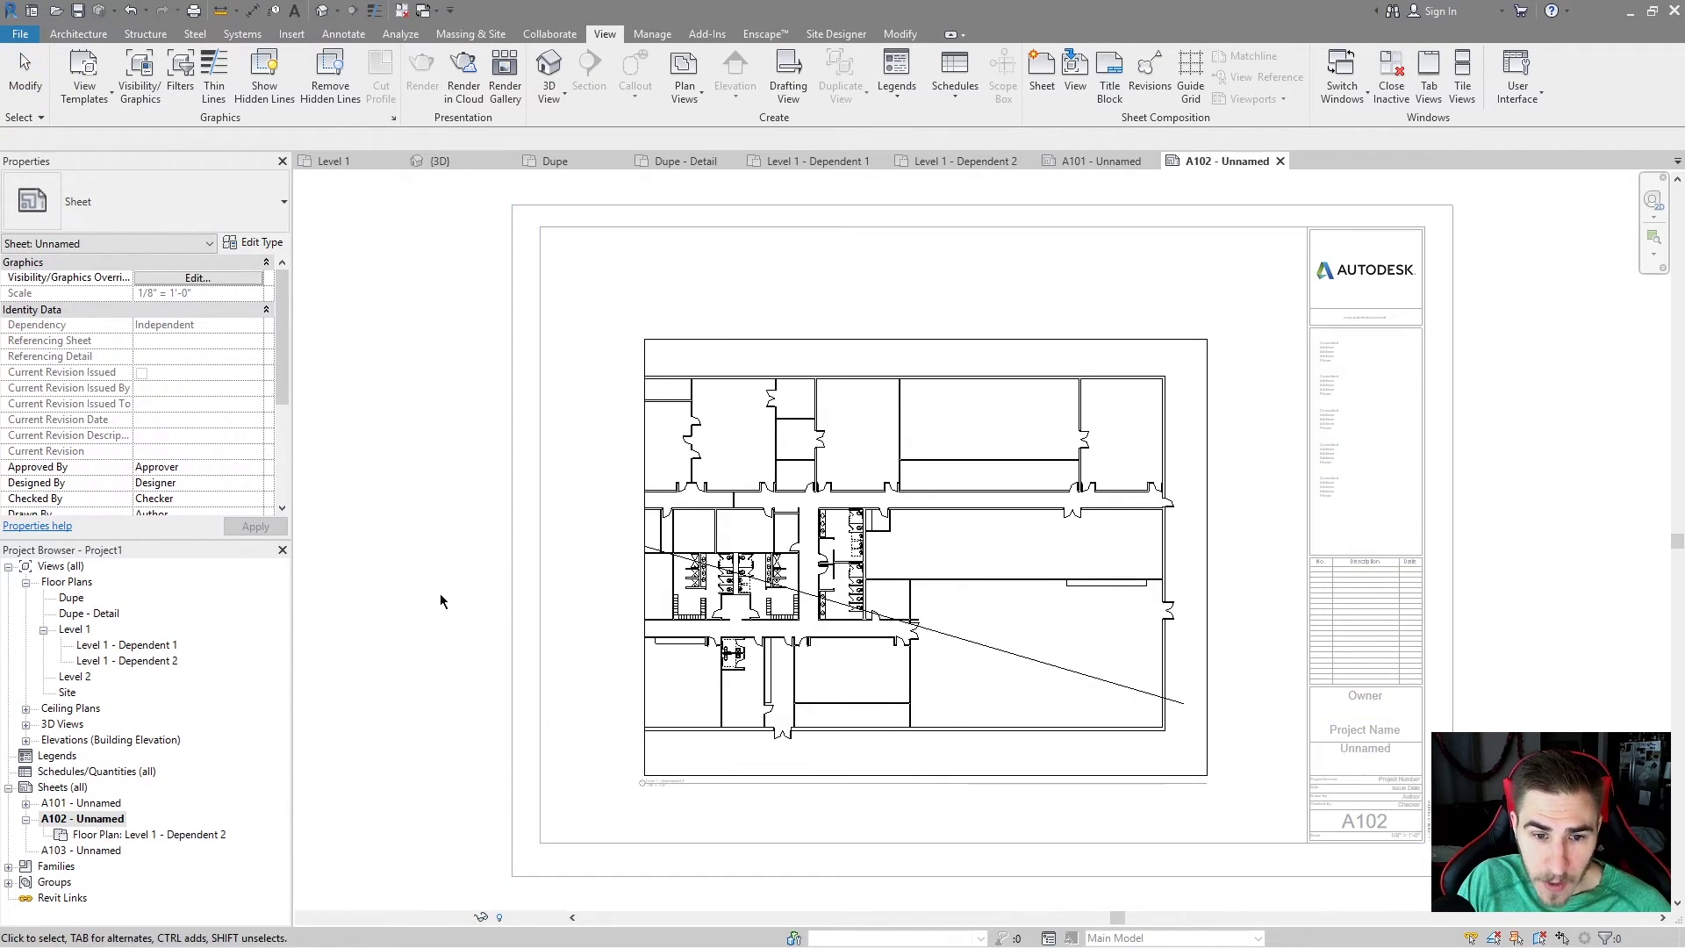